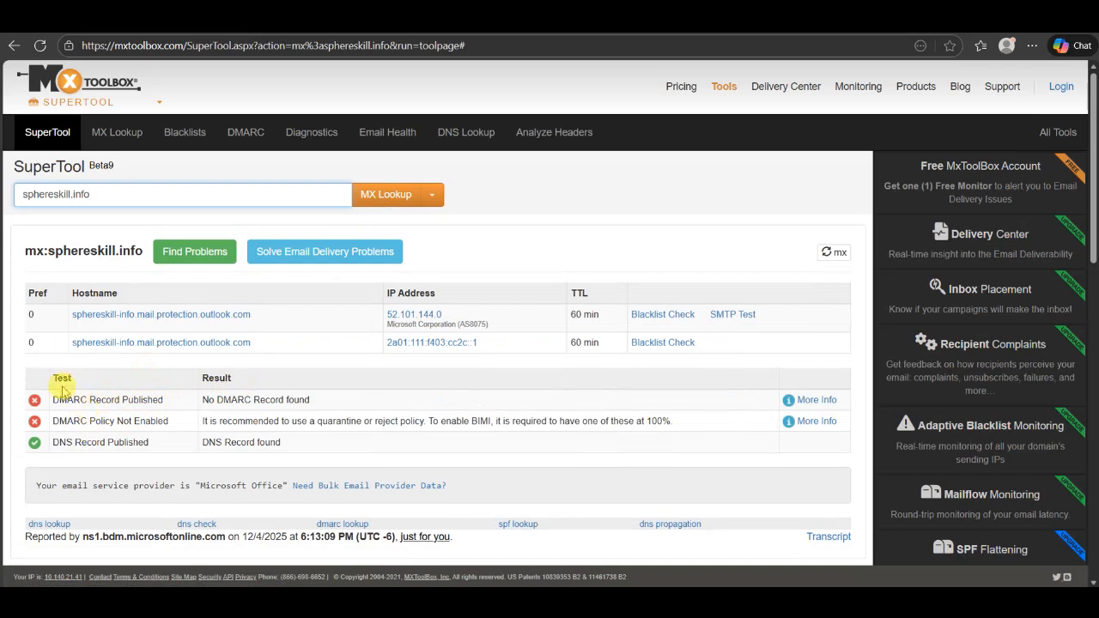
# Highlight the missing DMARC record in the sphereskill.info MX lookup results
pyautogui.moveTo(59, 400); pyautogui.dragTo(168, 411)
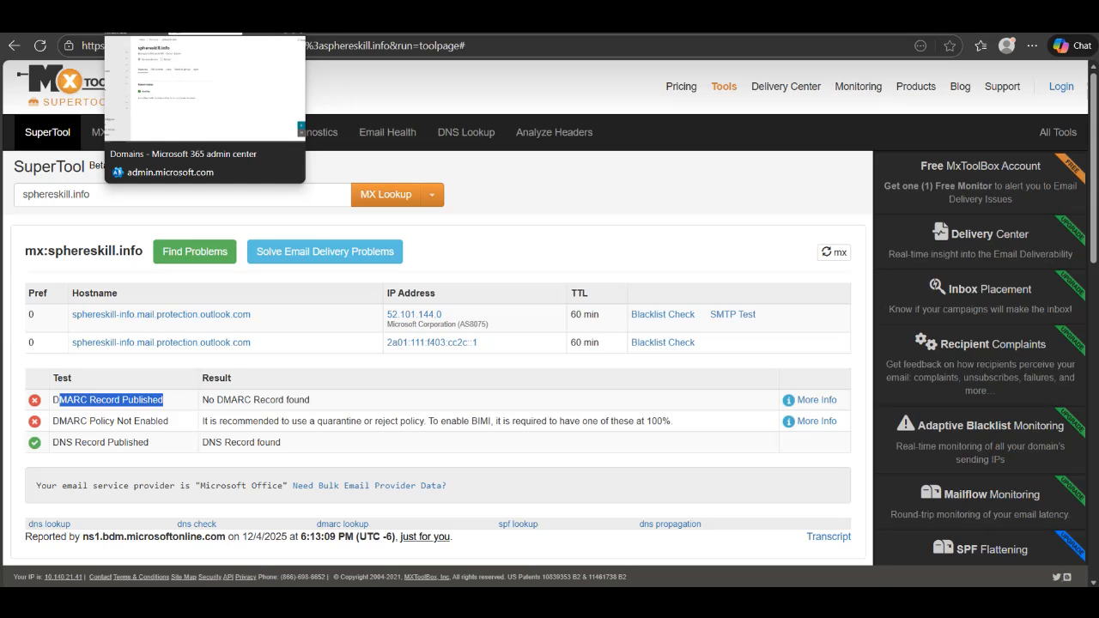
pyautogui.click(178, 18)
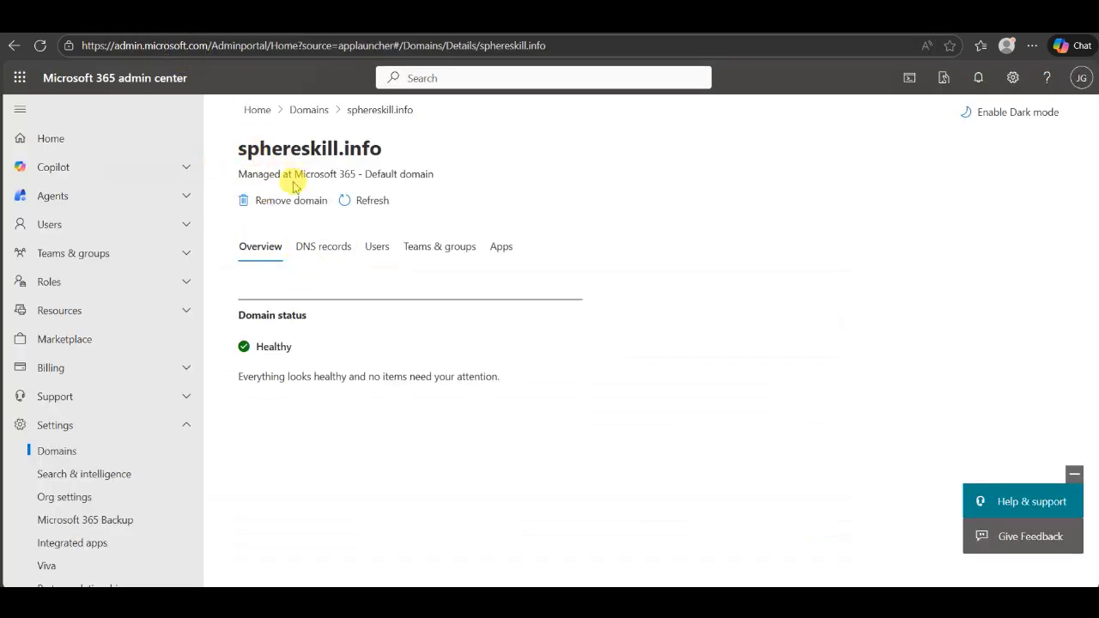
# Review the sphereskill.info DKIM, nameserver and Exchange DNS records, all showing OK
pyautogui.click(316, 254)
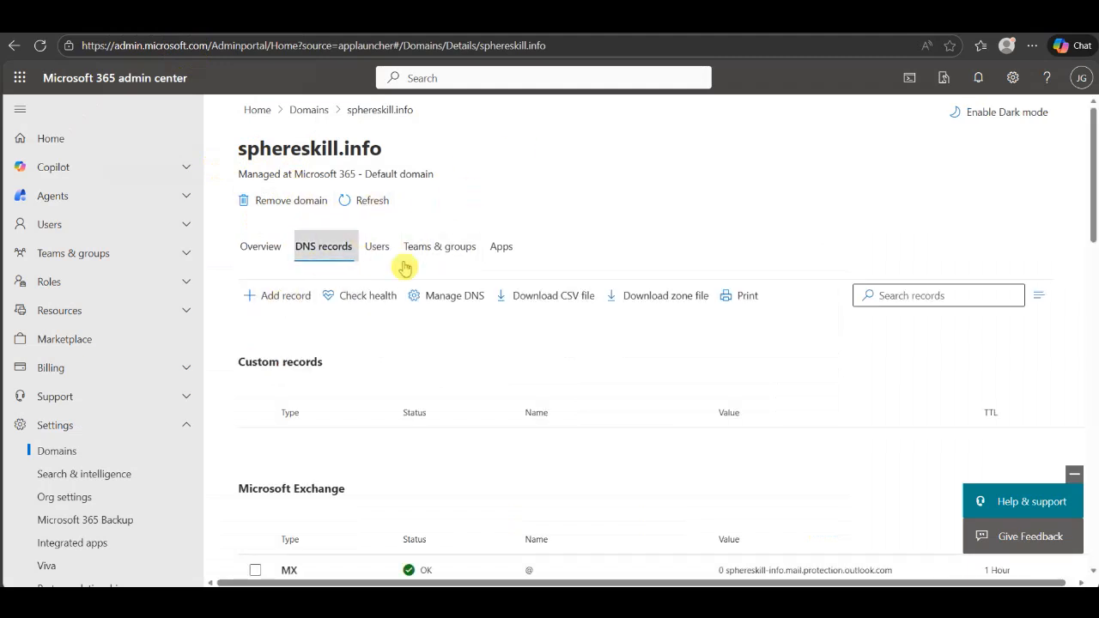
pyautogui.scroll(-5, 404, 266)
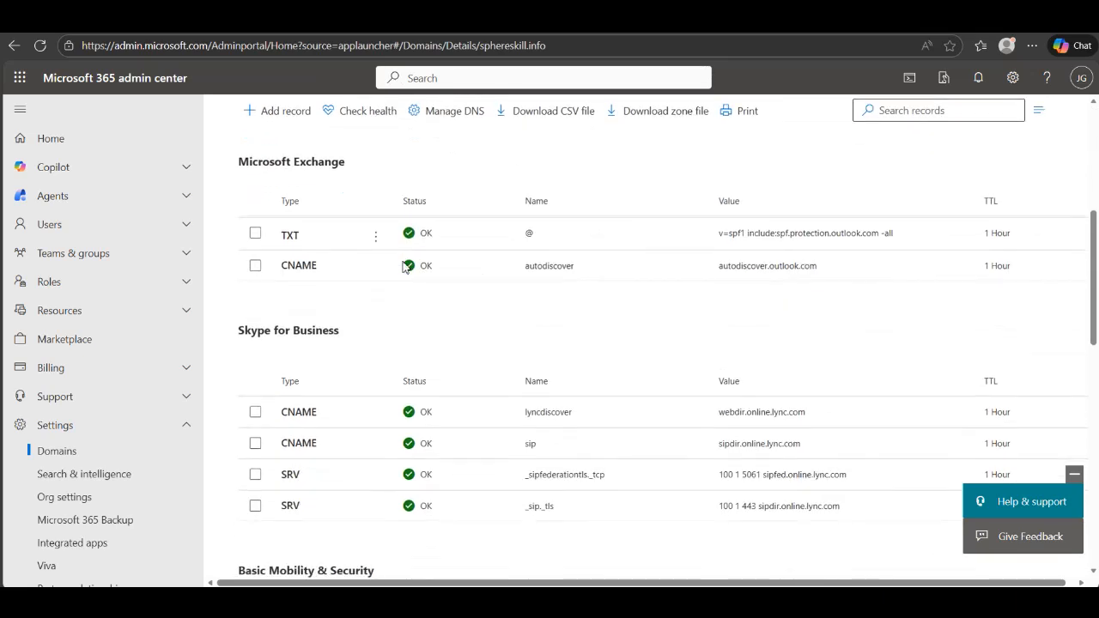
pyautogui.scroll(-2, 404, 266)
pyautogui.scroll(-2, 404, 267)
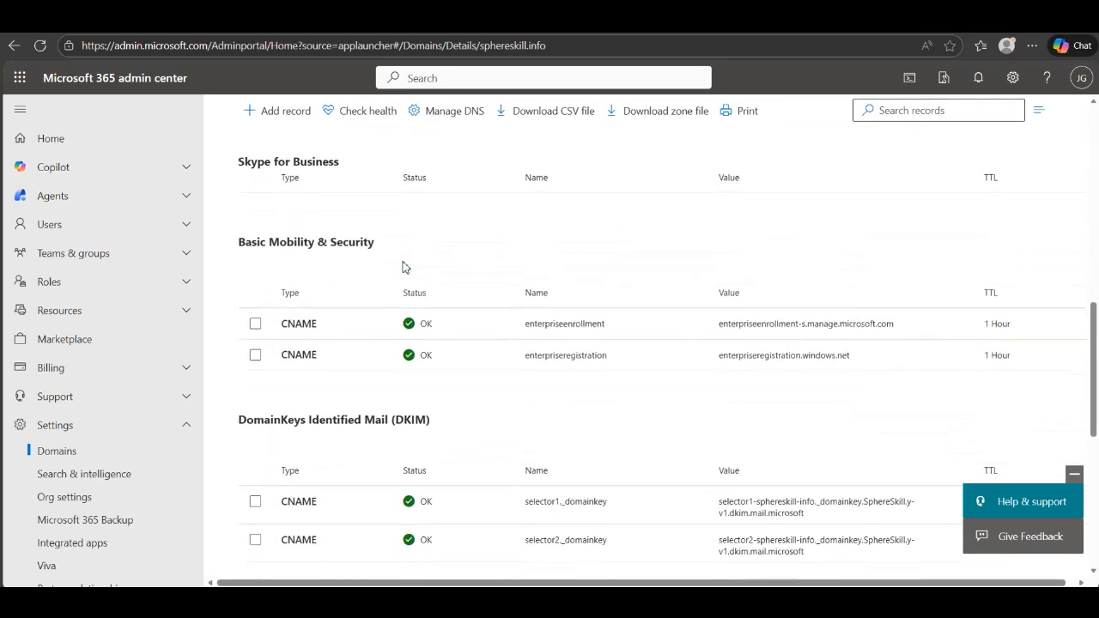
pyautogui.scroll(-2, 404, 267)
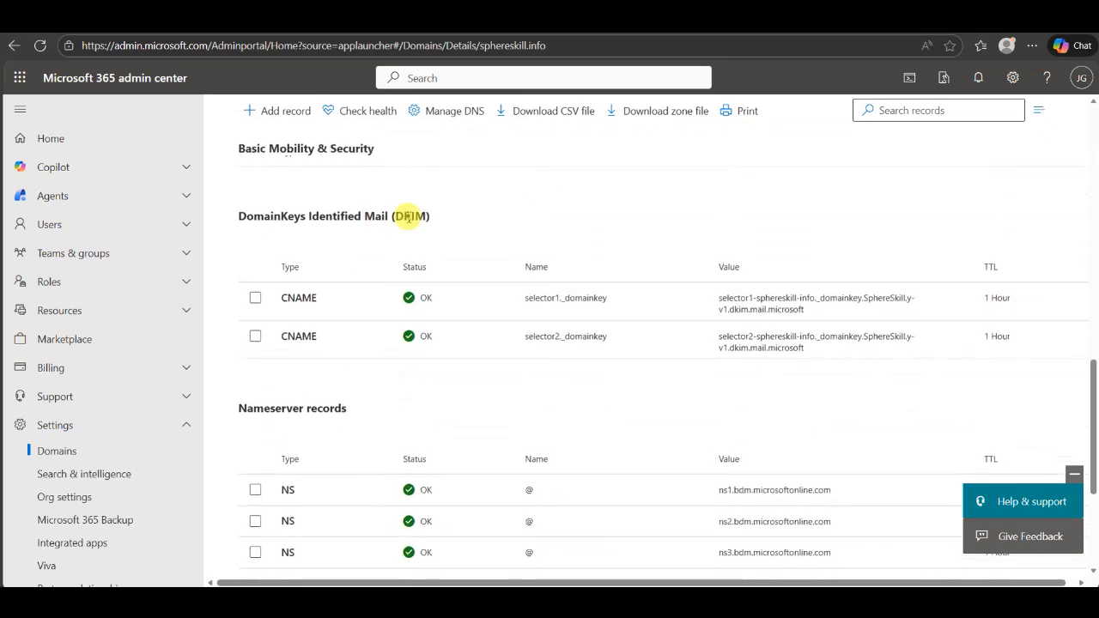
pyautogui.moveTo(438, 215); pyautogui.dragTo(242, 225)
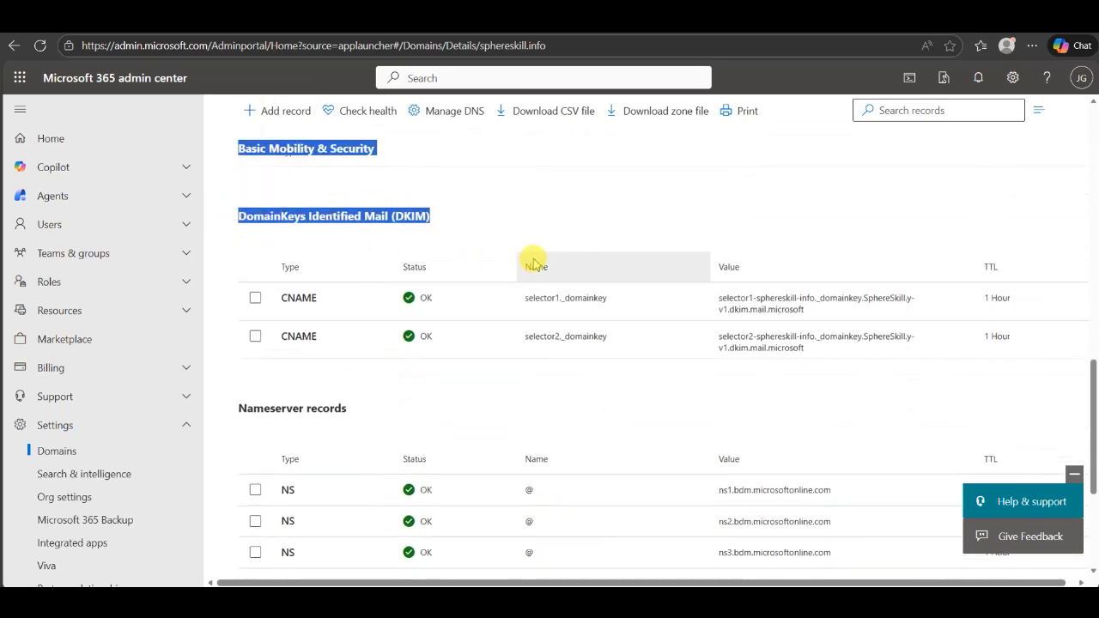
pyautogui.click(493, 222)
pyautogui.scroll(-1, 495, 226)
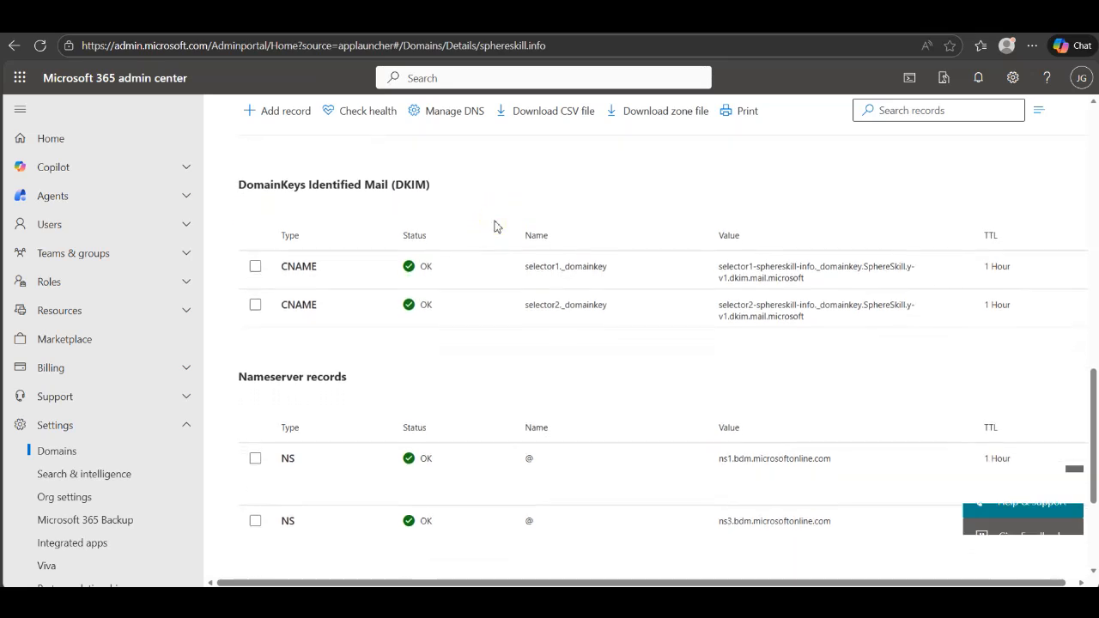
pyautogui.scroll(-1, 494, 226)
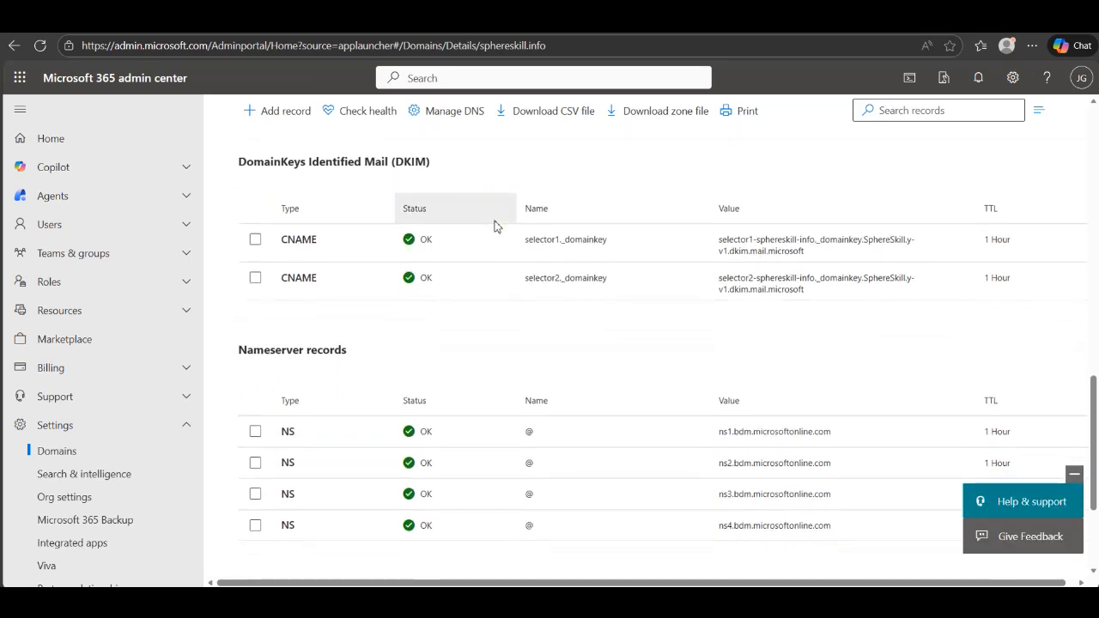
pyautogui.scroll(15, 495, 225)
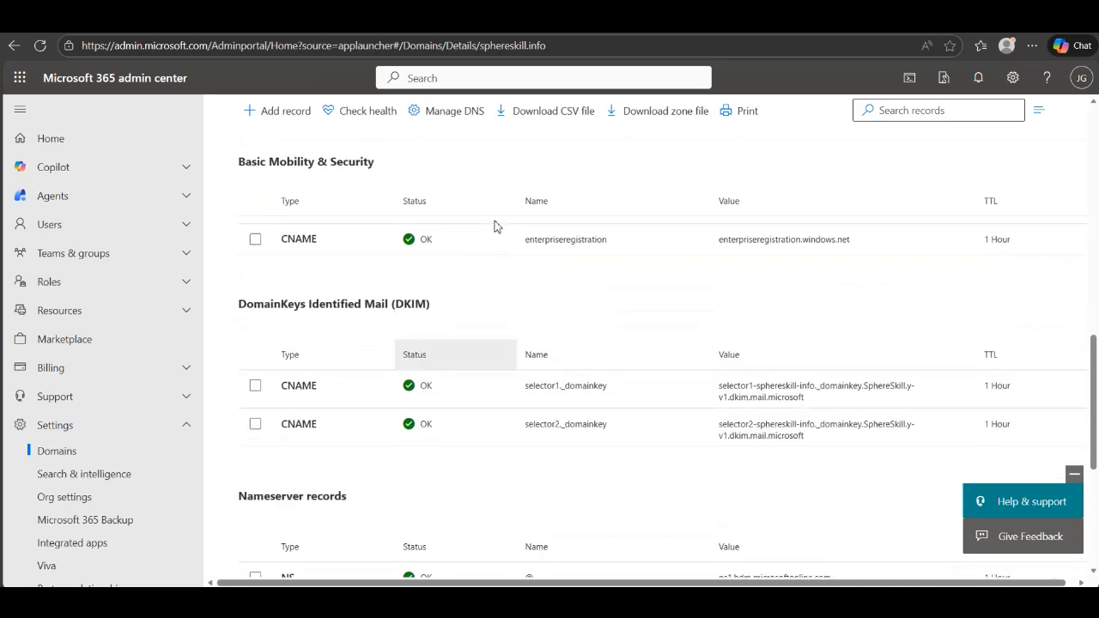
pyautogui.scroll(6, 495, 226)
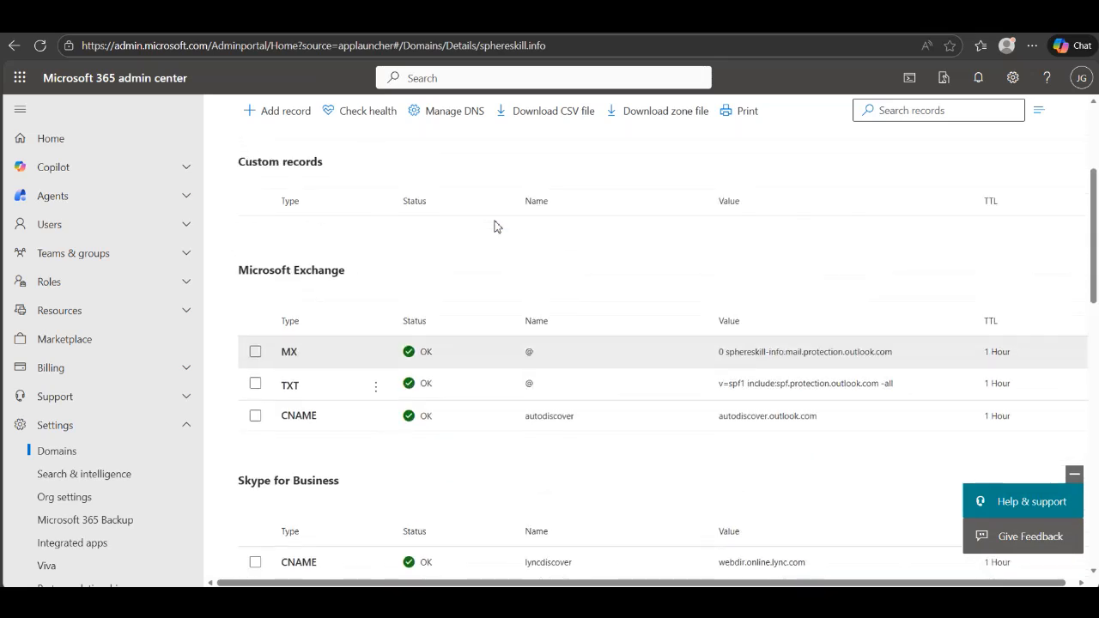
pyautogui.scroll(1, 497, 226)
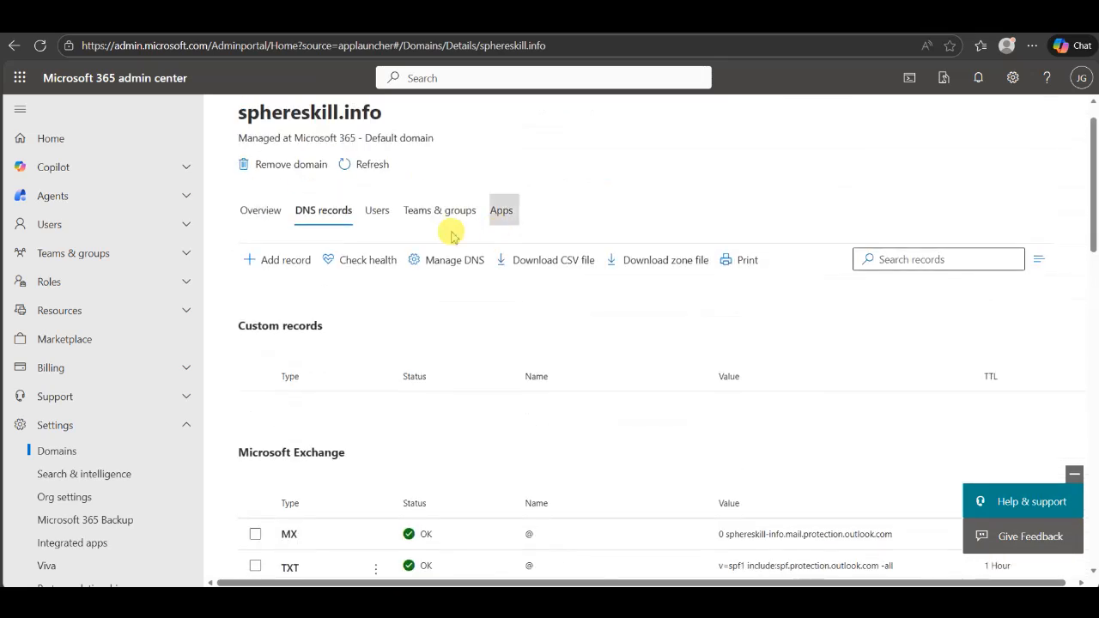
# Start a new custom DNS record with type TXT (Text) and TTL 1 Hour
pyautogui.click(281, 264)
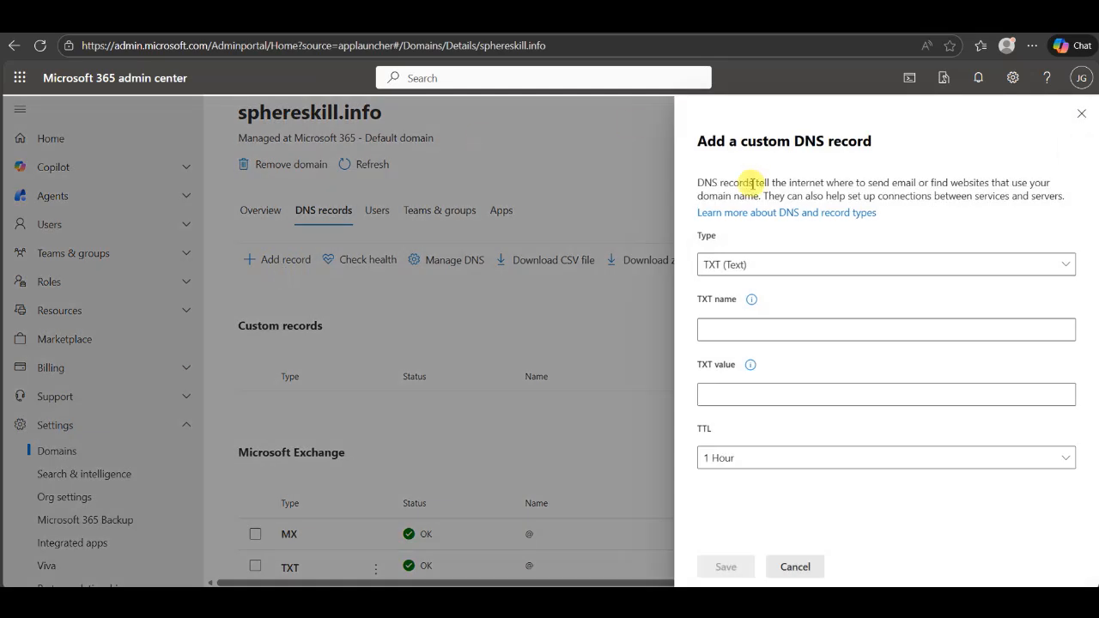
pyautogui.click(784, 267)
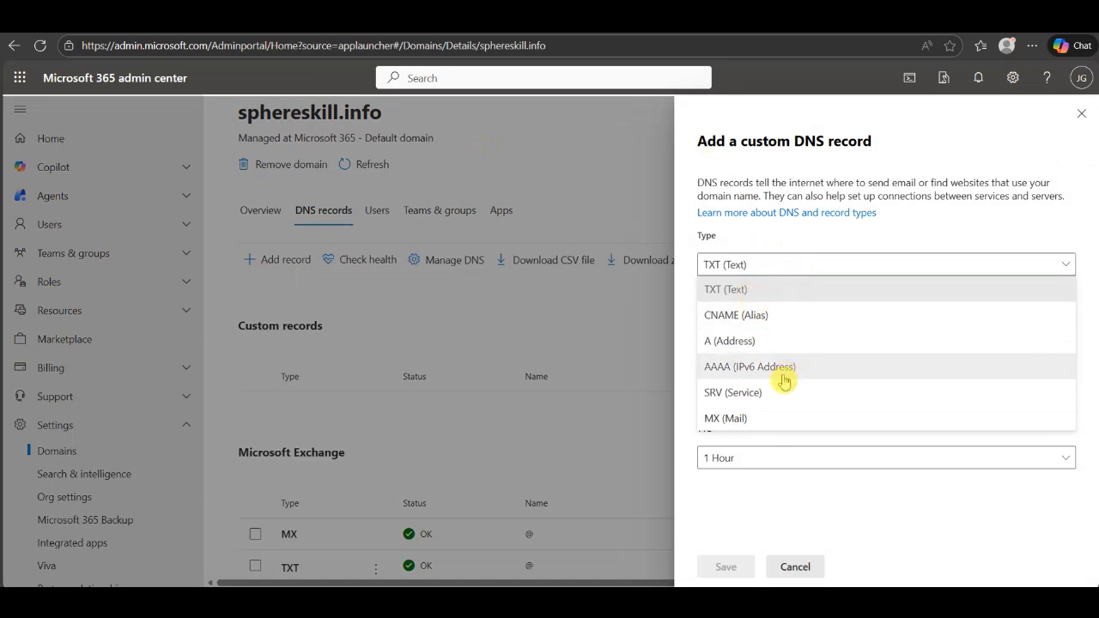
pyautogui.click(805, 246)
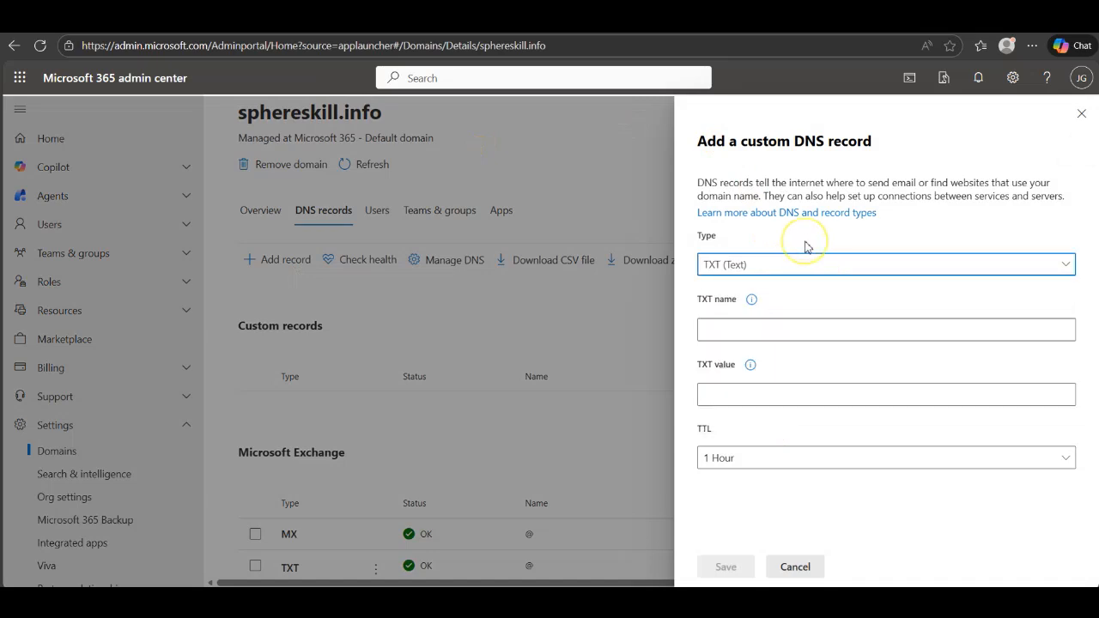
pyautogui.click(770, 462)
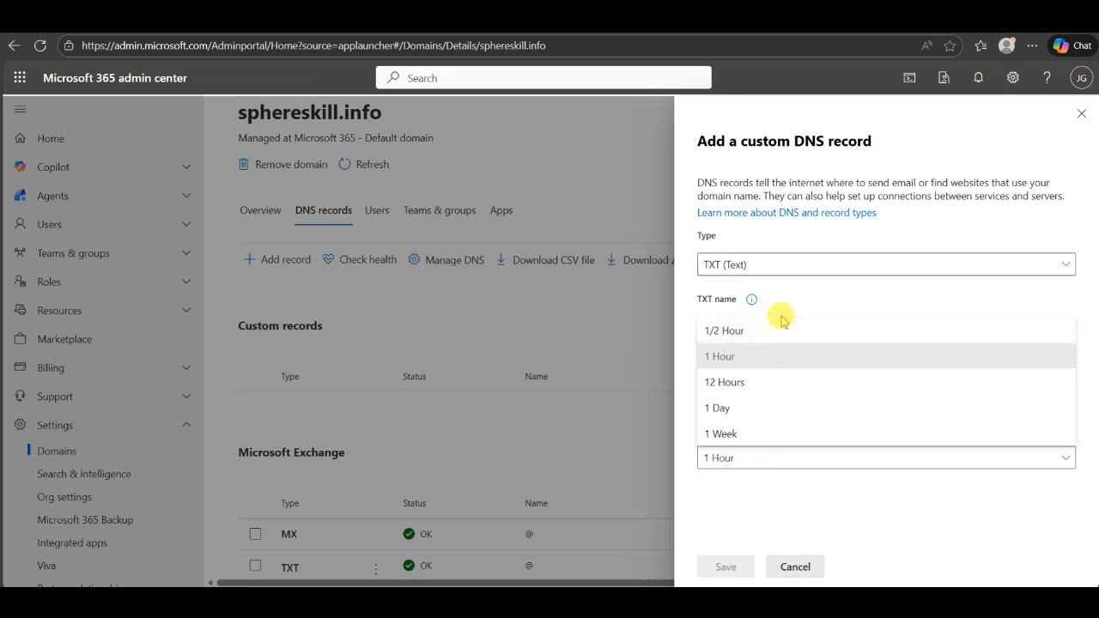
pyautogui.click(751, 487)
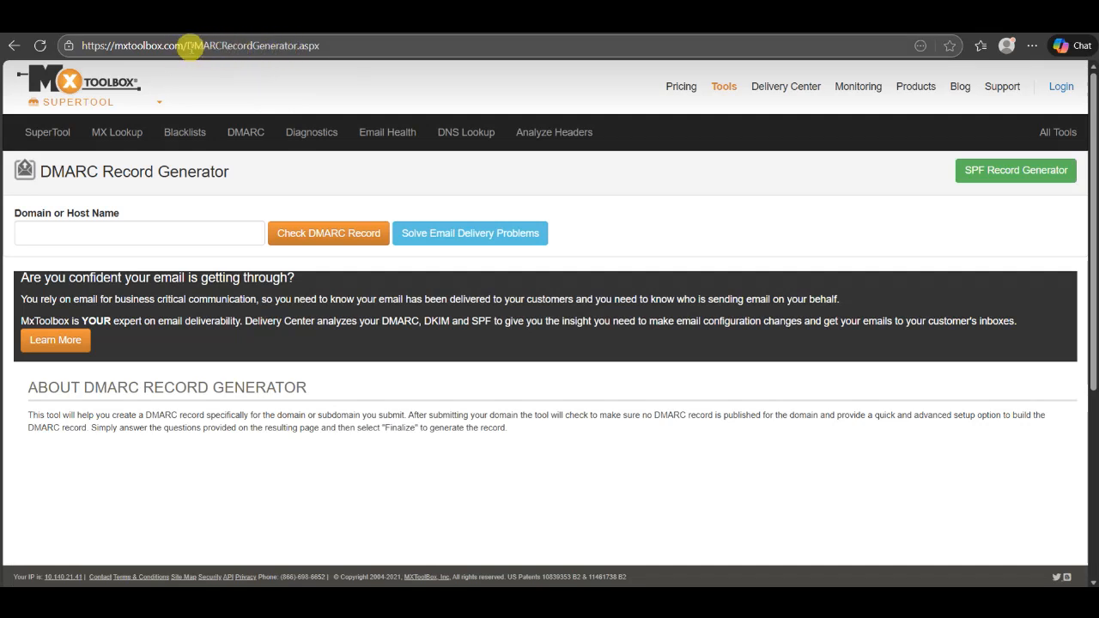
# Check sphereskill.info in the DMARC Record Generator and review the generated p=none record
pyautogui.click(227, 232)
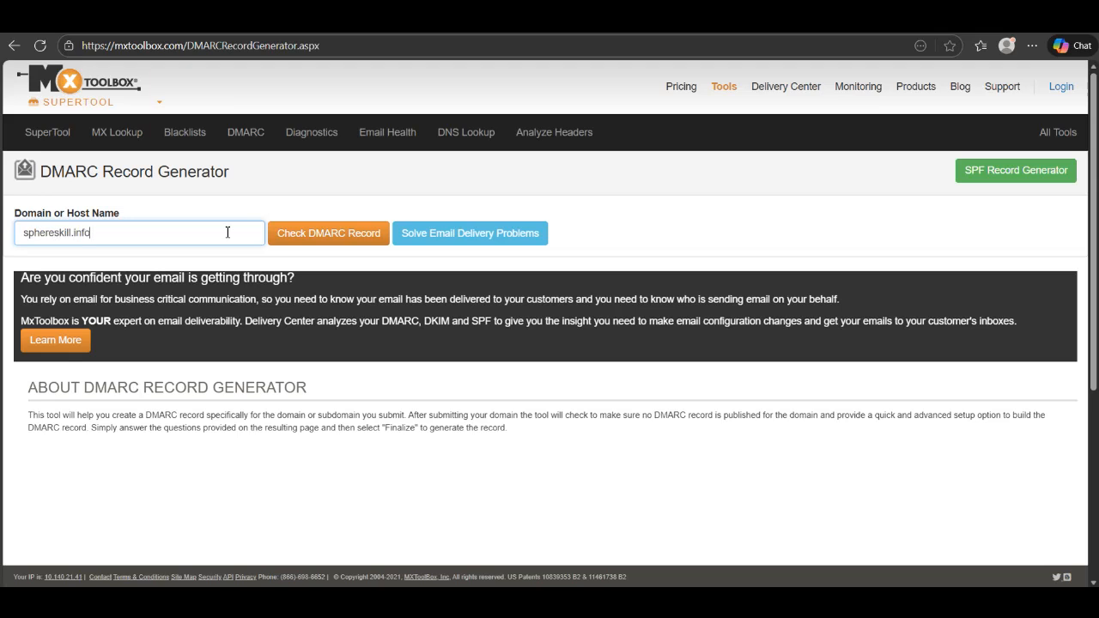
pyautogui.click(309, 234)
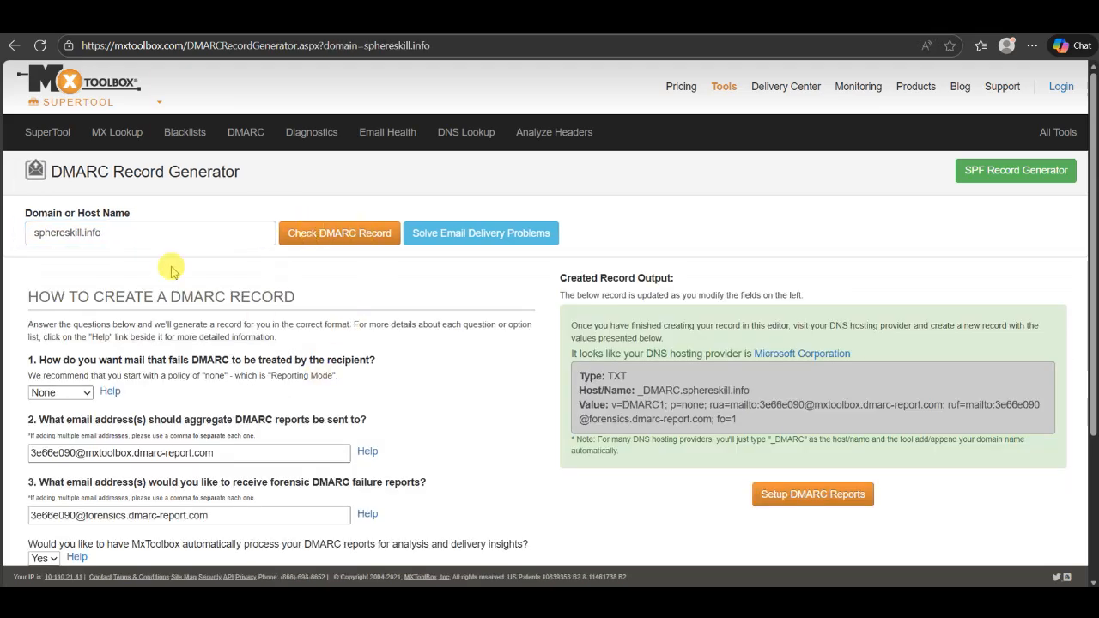
pyautogui.scroll(-1, 376, 339)
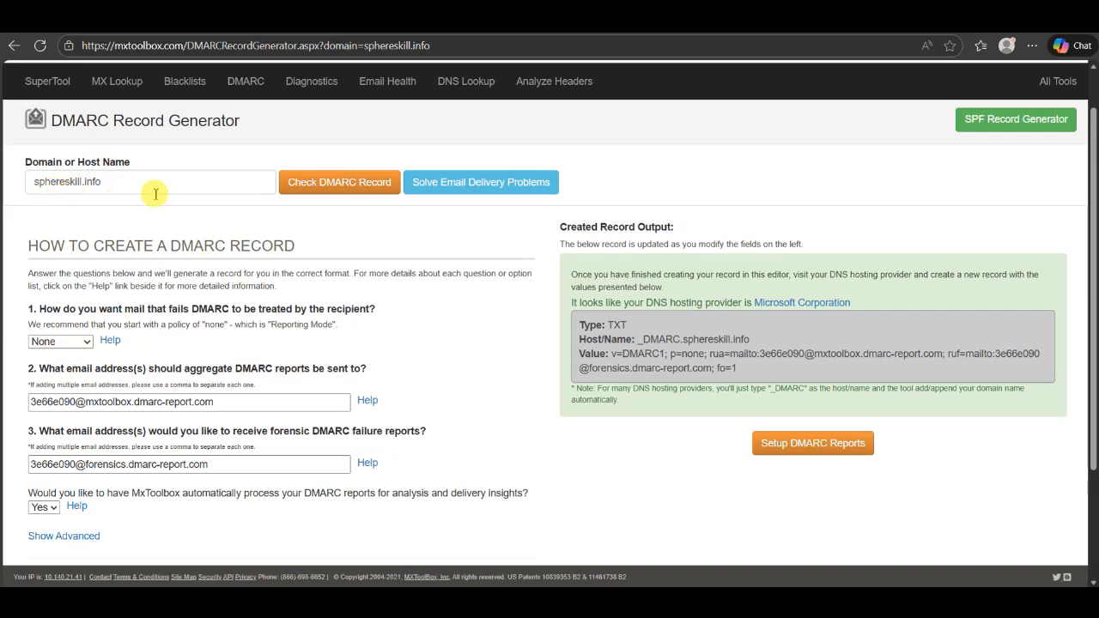
pyautogui.scroll(-3, 410, 248)
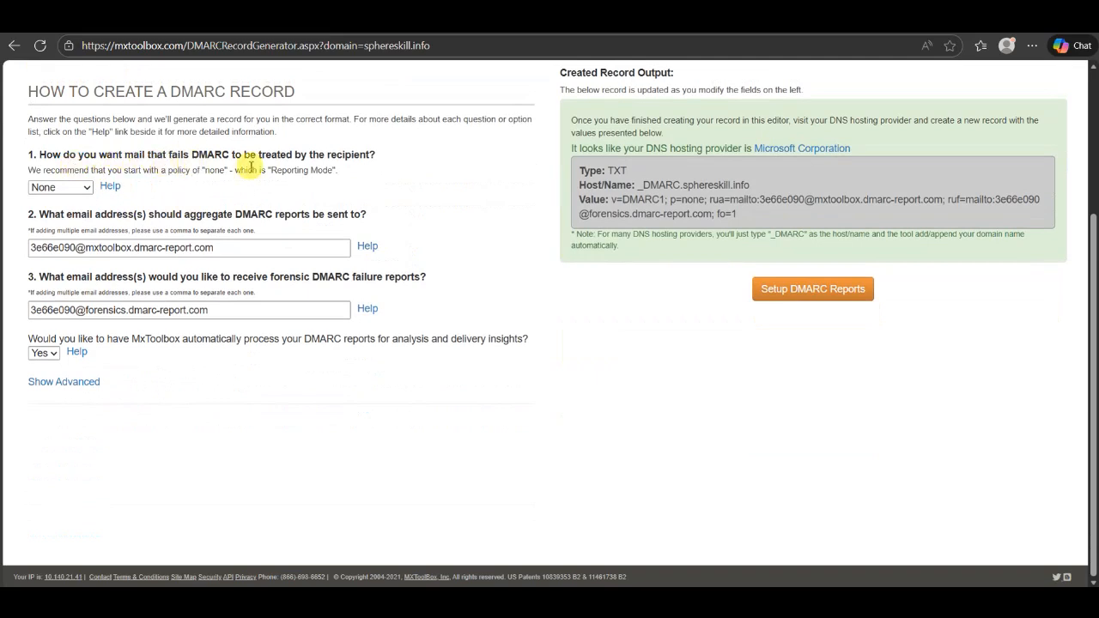
# Compare the Quarantine and None failing-mail policies in the generated record
pyautogui.click(56, 190)
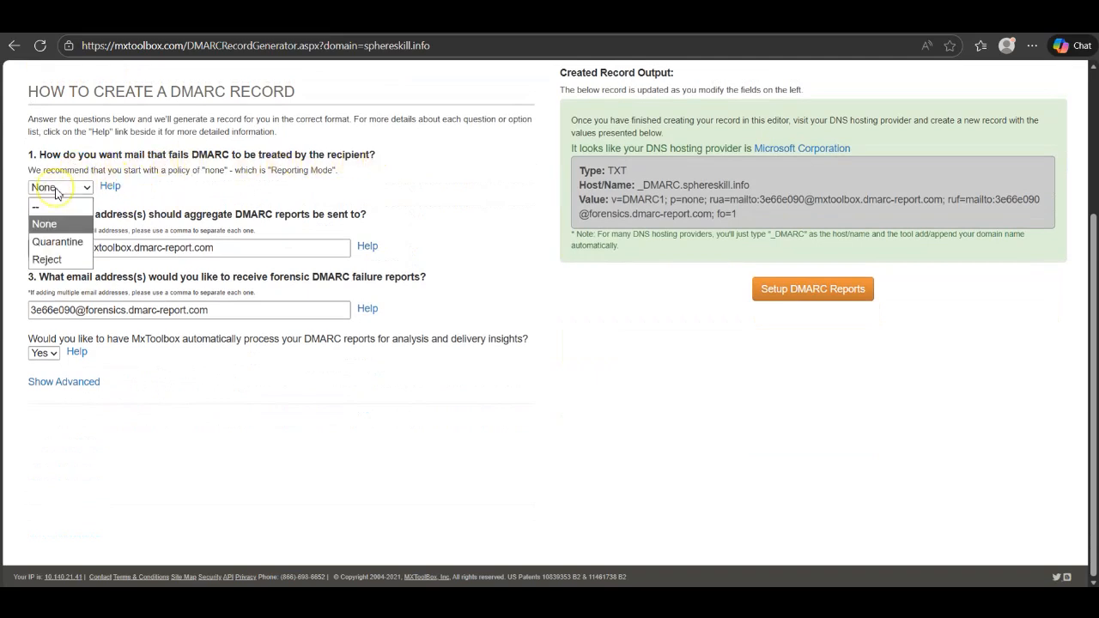
pyautogui.click(80, 251)
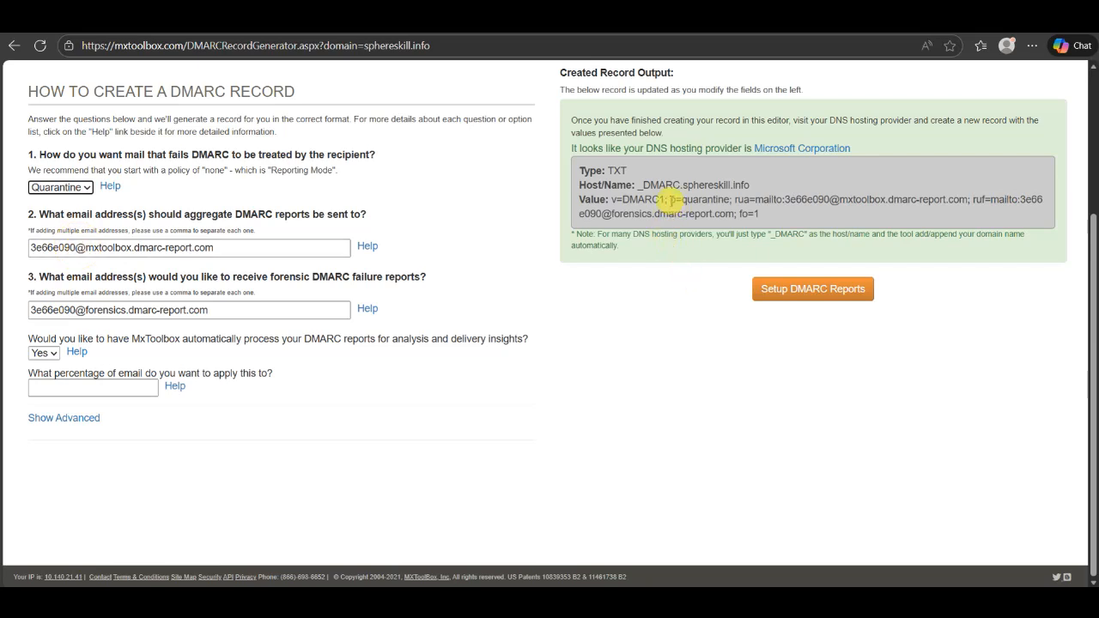
pyautogui.moveTo(673, 200); pyautogui.dragTo(721, 215)
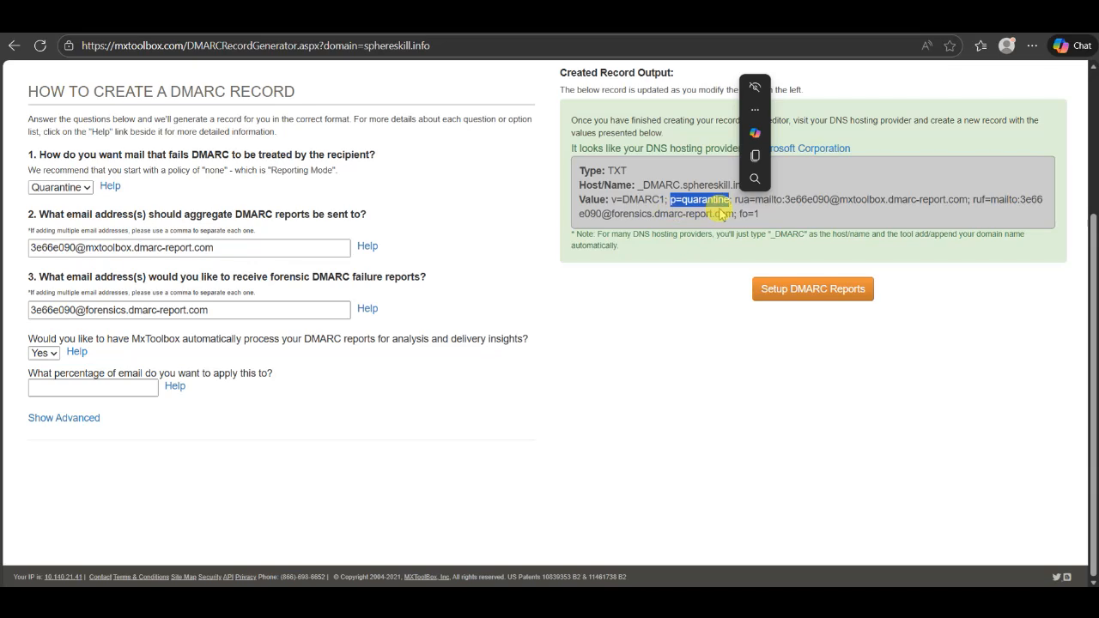
pyautogui.click(60, 186)
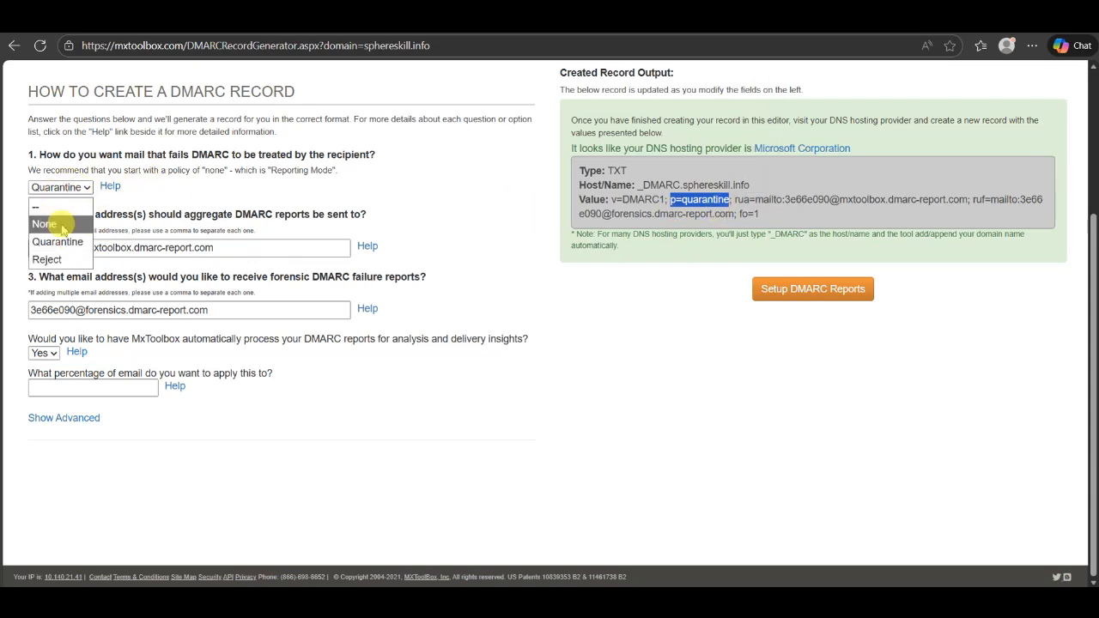
pyautogui.click(61, 227)
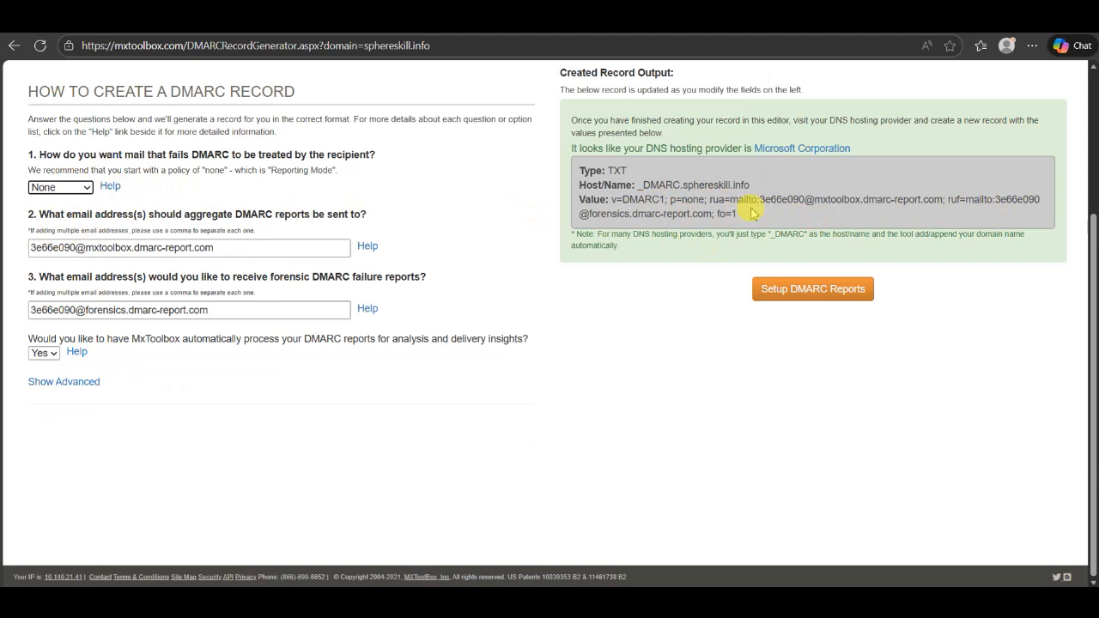
pyautogui.moveTo(670, 200); pyautogui.dragTo(703, 206)
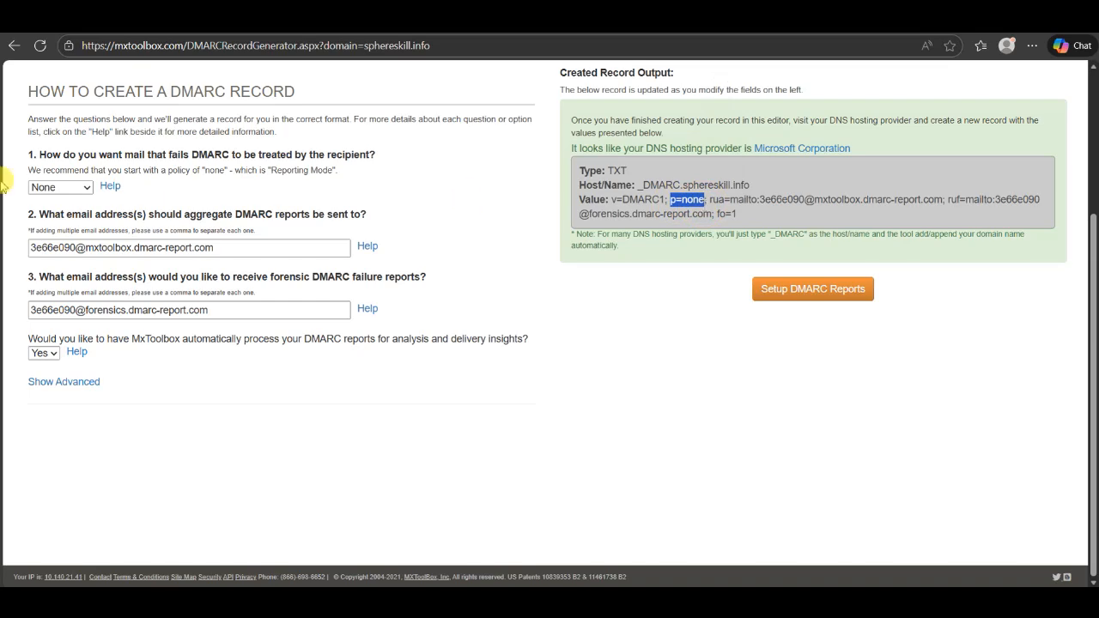
pyautogui.click(66, 191)
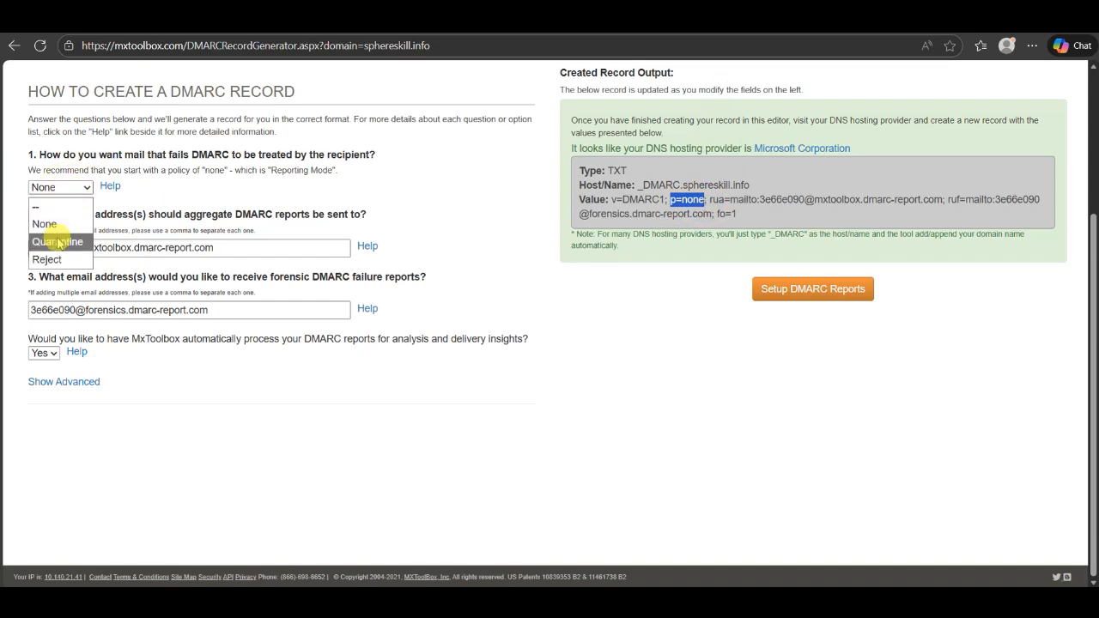
pyautogui.click(52, 238)
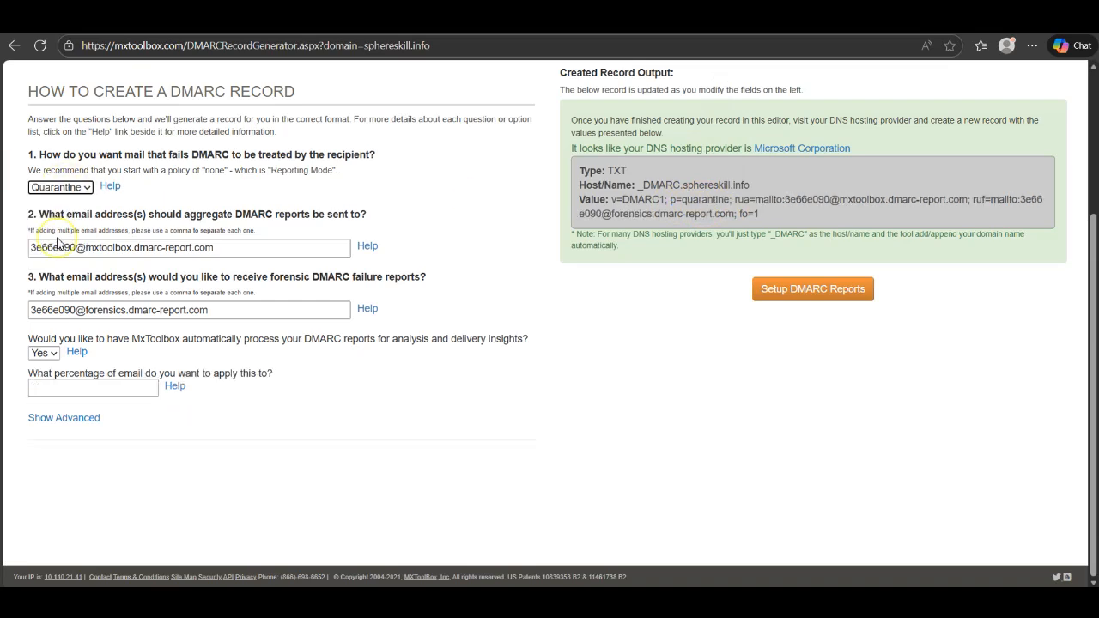
pyautogui.doubleClick(697, 200)
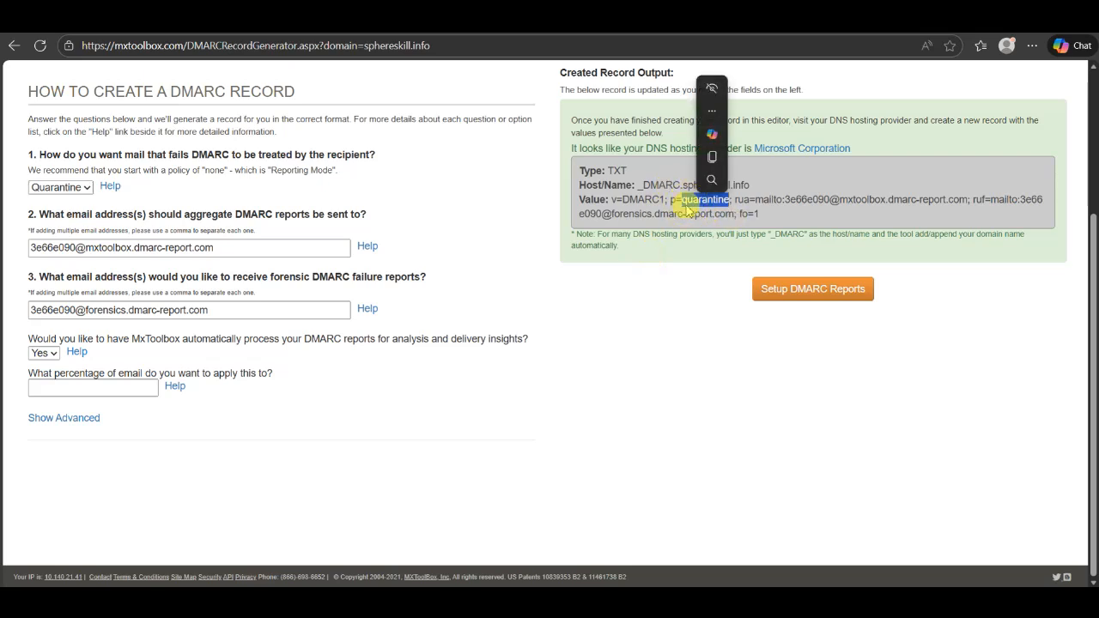
# Set the failing-mail policy to Reject and confirm p=reject in the record
pyautogui.click(54, 186)
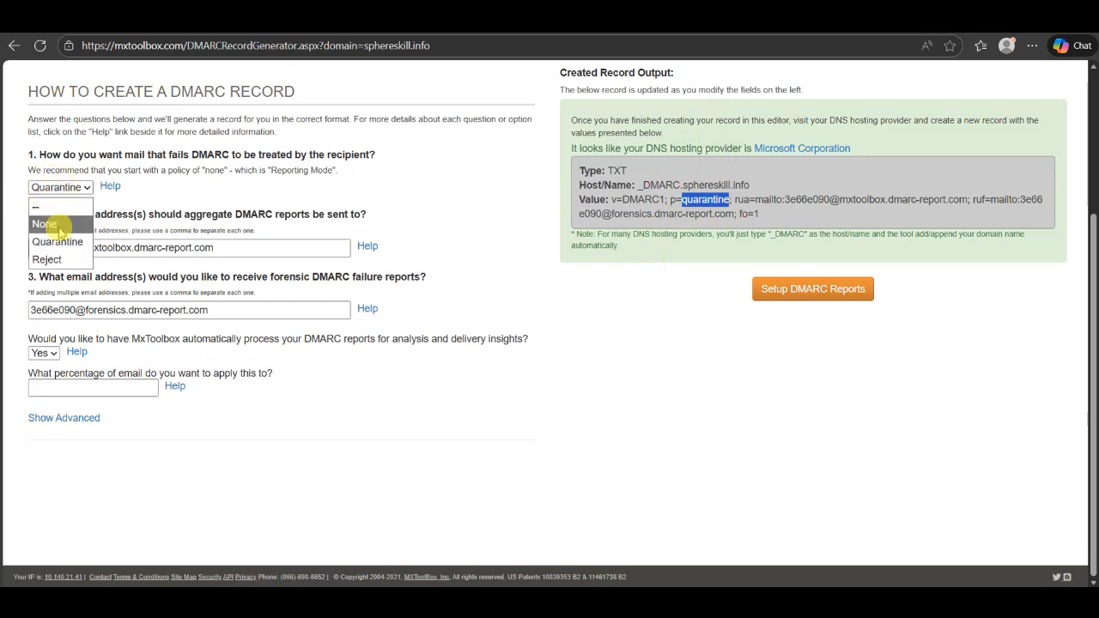
pyautogui.click(63, 260)
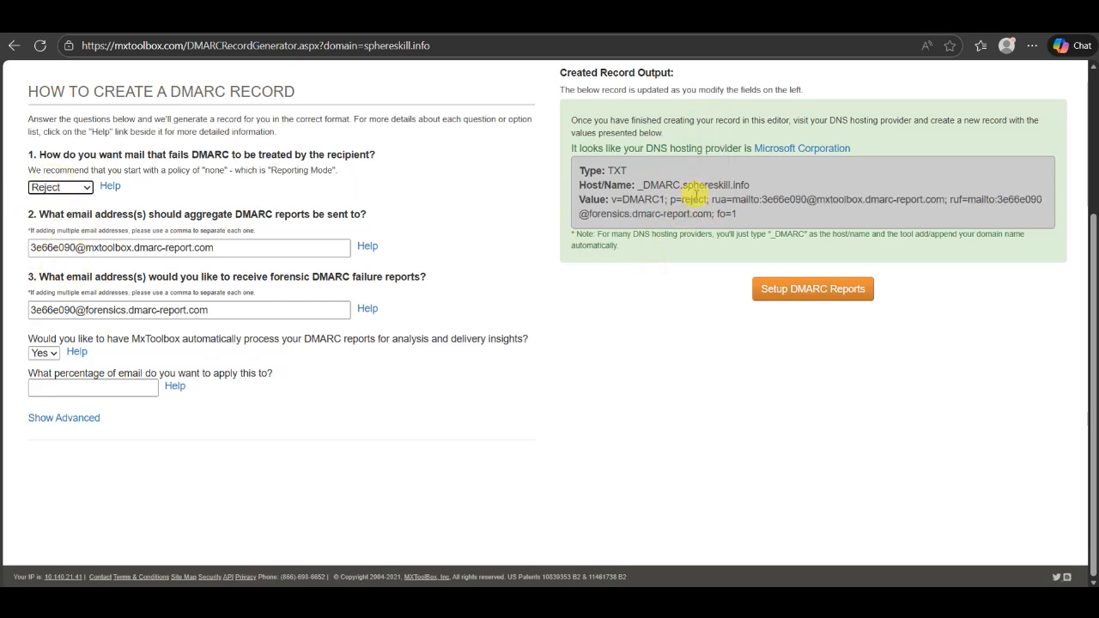
pyautogui.click(693, 199)
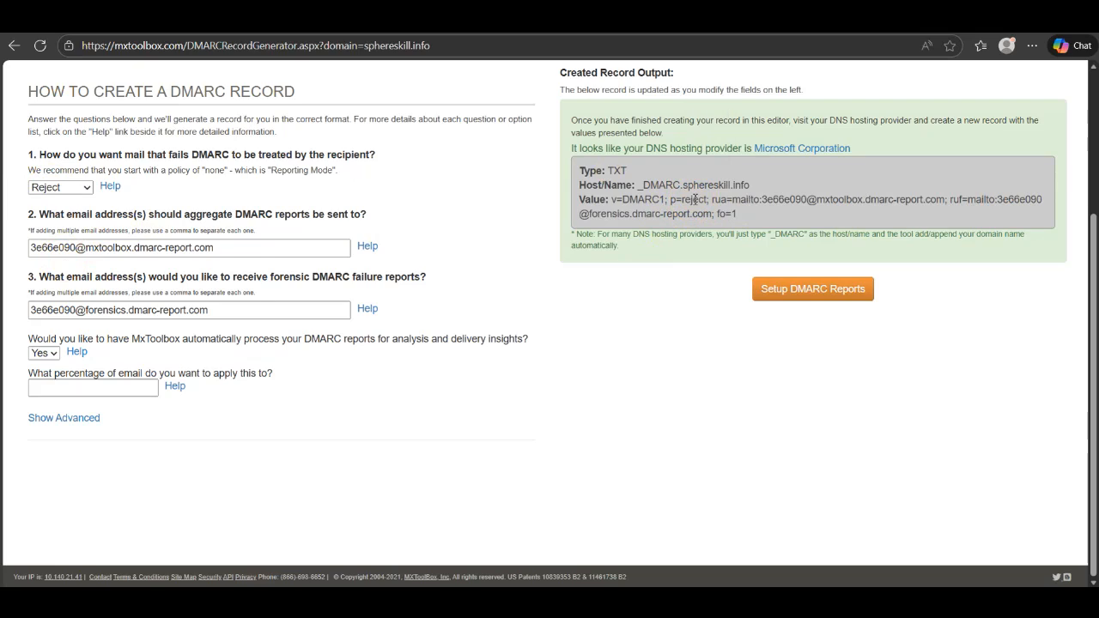
pyautogui.doubleClick(694, 199)
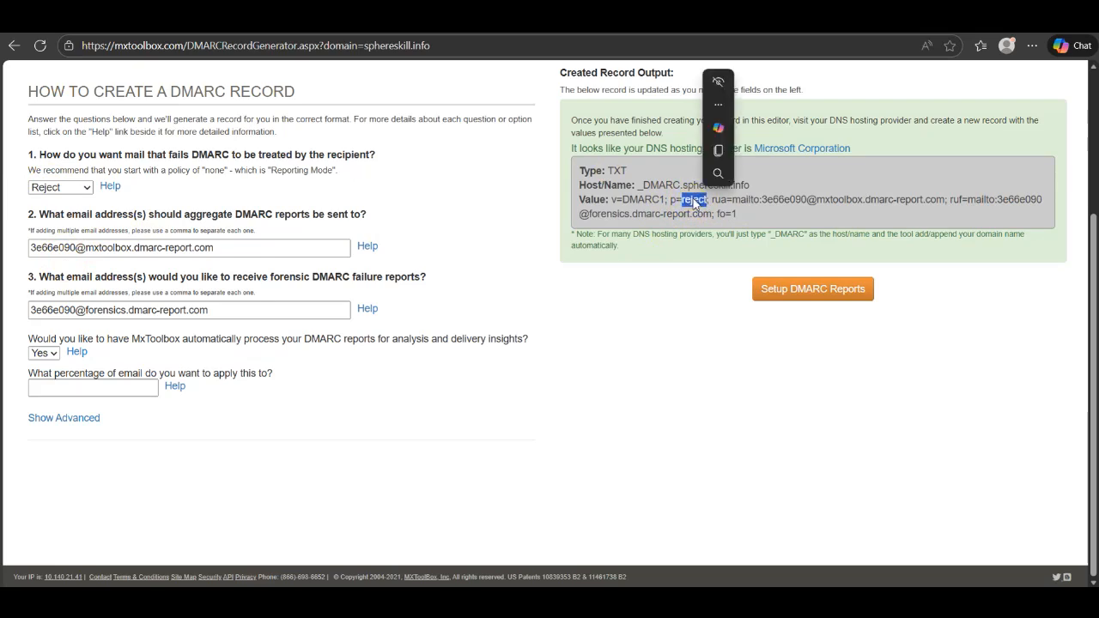
pyautogui.click(694, 199)
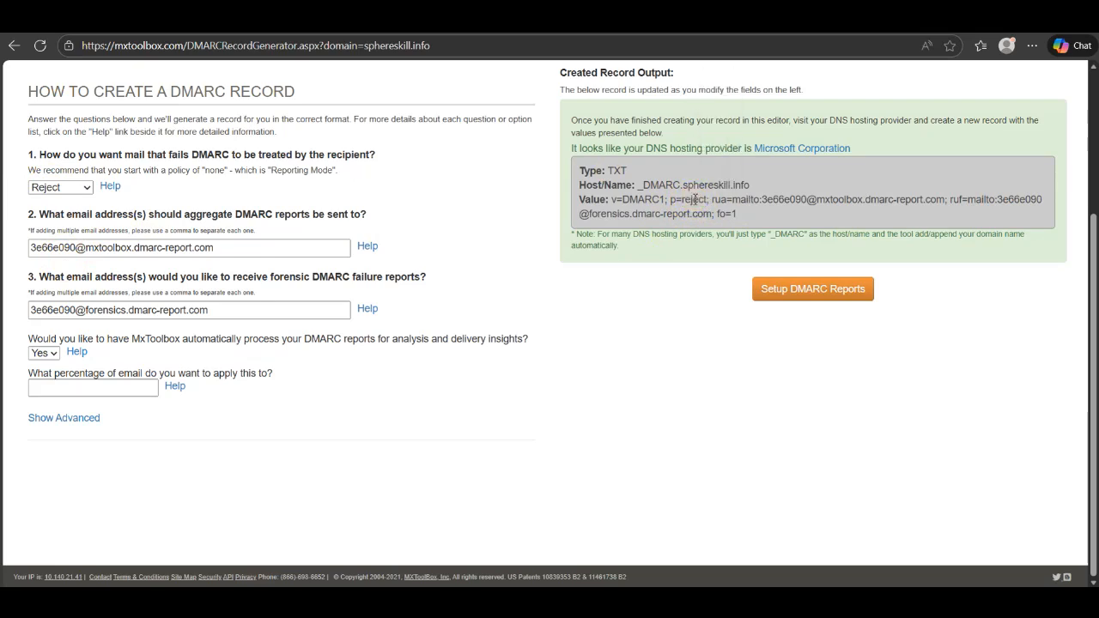
pyautogui.click(183, 358)
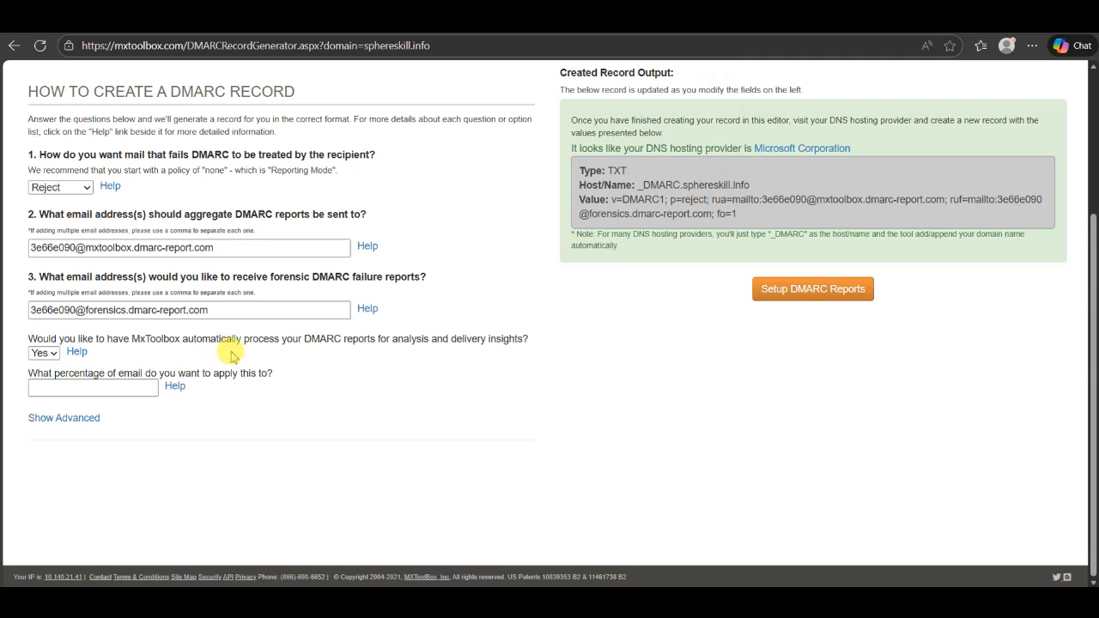
pyautogui.scroll(1, 231, 353)
pyautogui.scroll(-1, 231, 357)
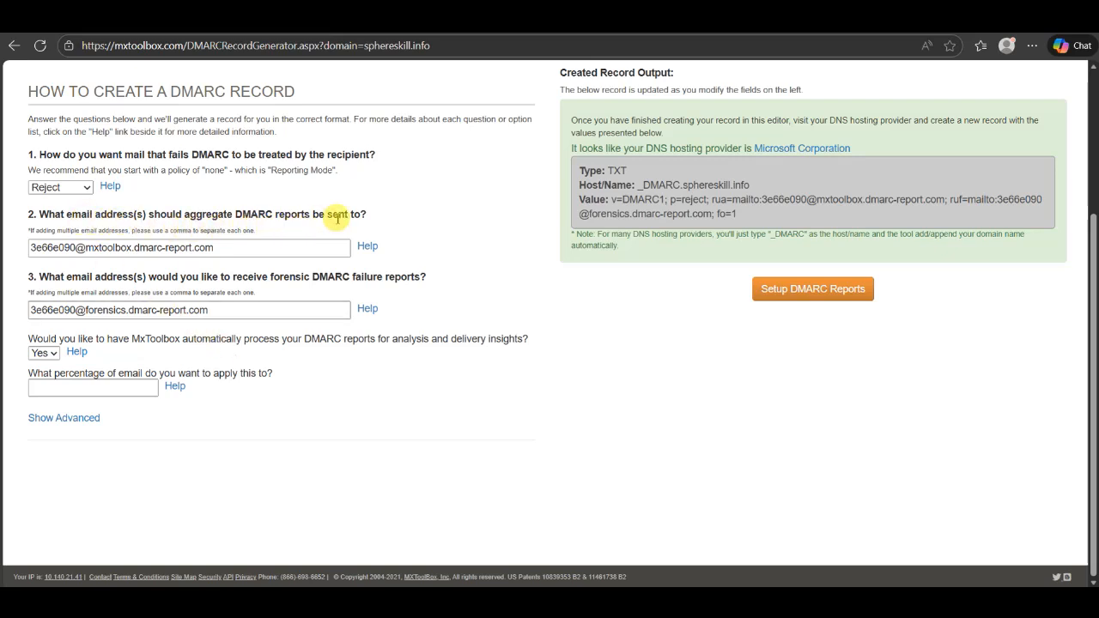
# Replace the aggregate report address with the domain's own sphereskill.info mailbox
pyautogui.click(286, 246)
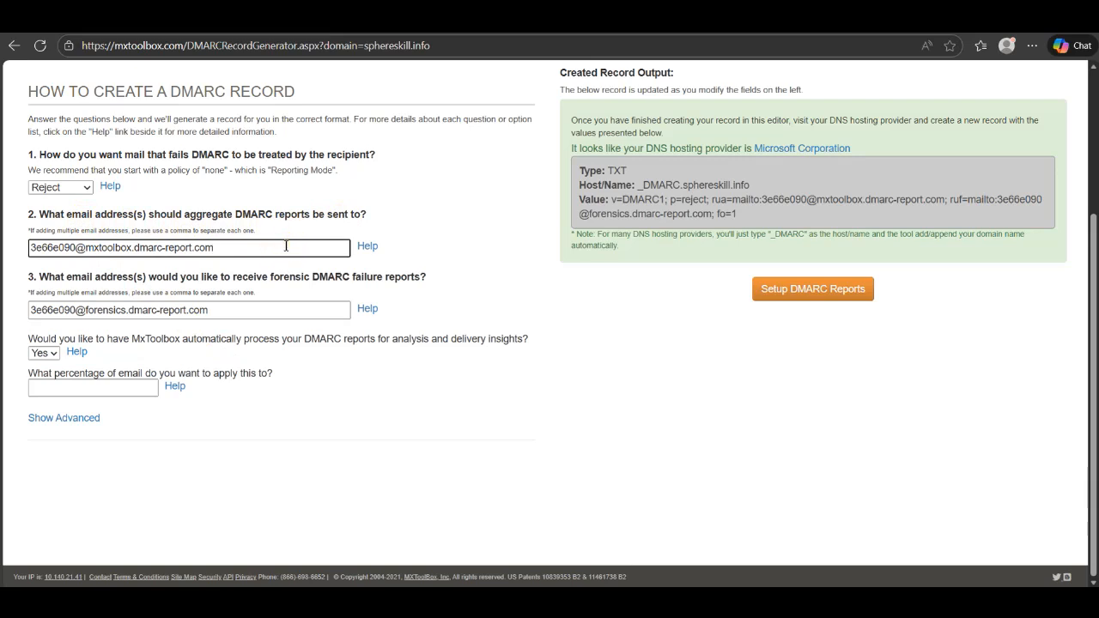
pyautogui.moveTo(286, 246); pyautogui.dragTo(1, 255)
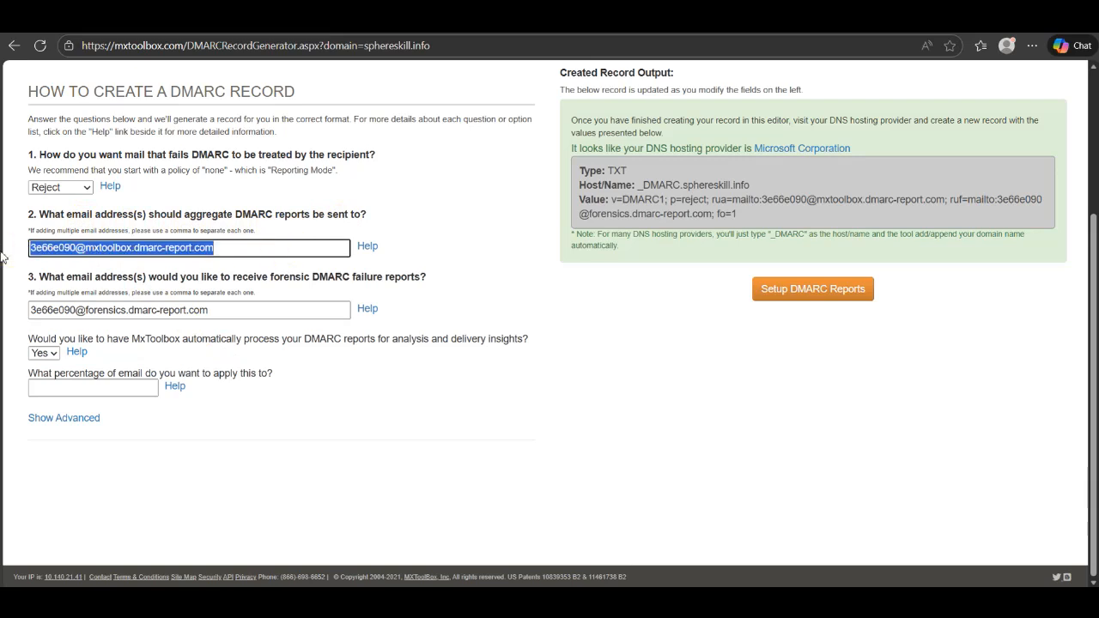
pyautogui.press('BackSpace')
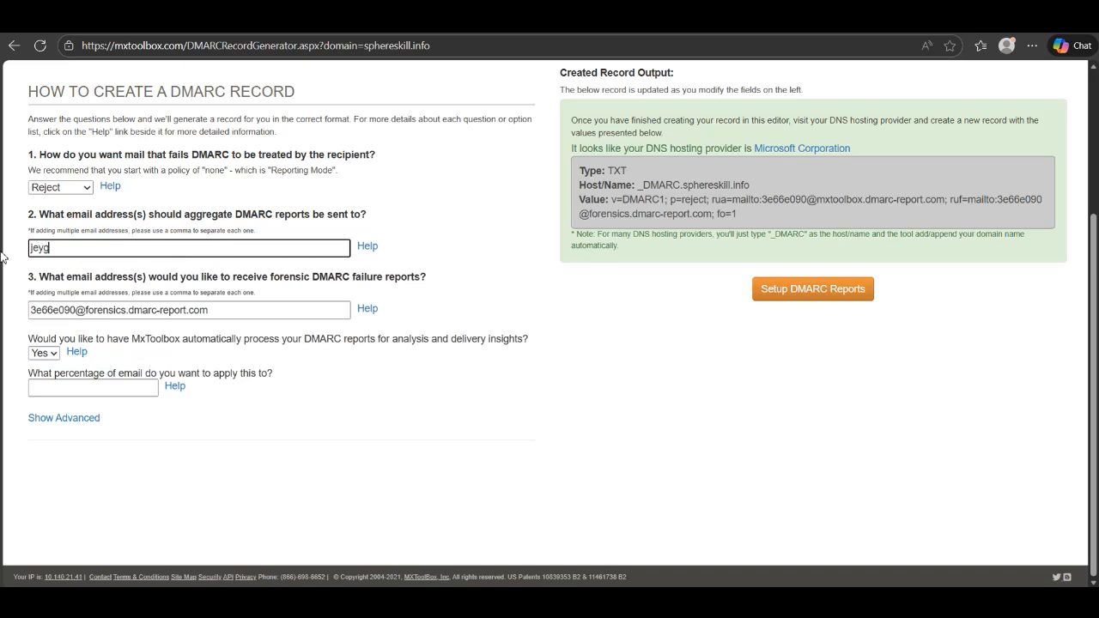
pyautogui.write('sphereskill.info')
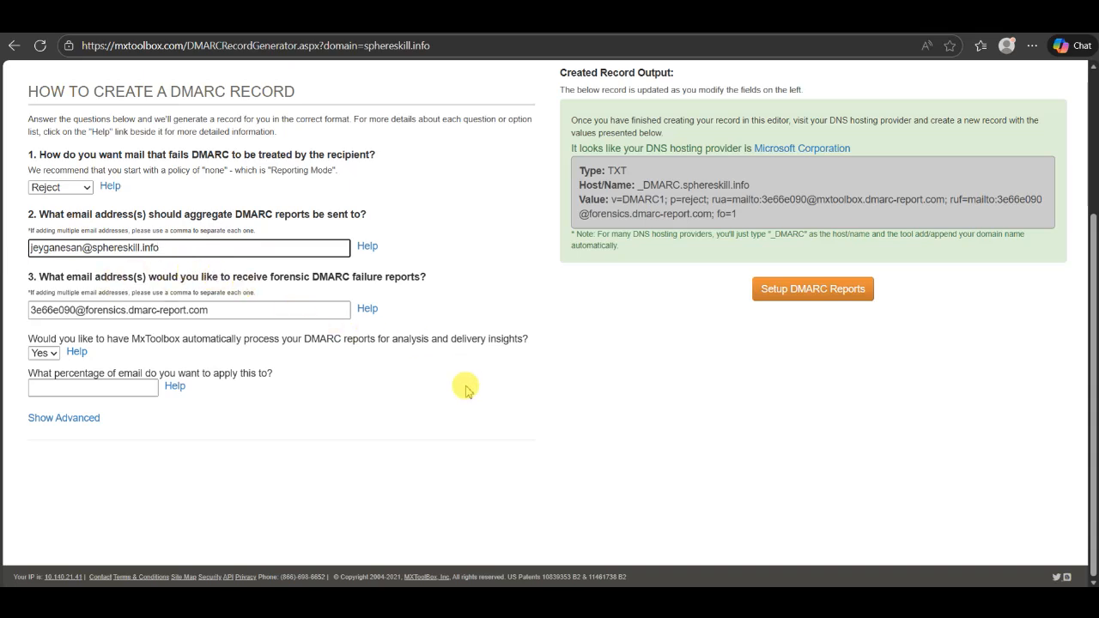
pyautogui.click(464, 402)
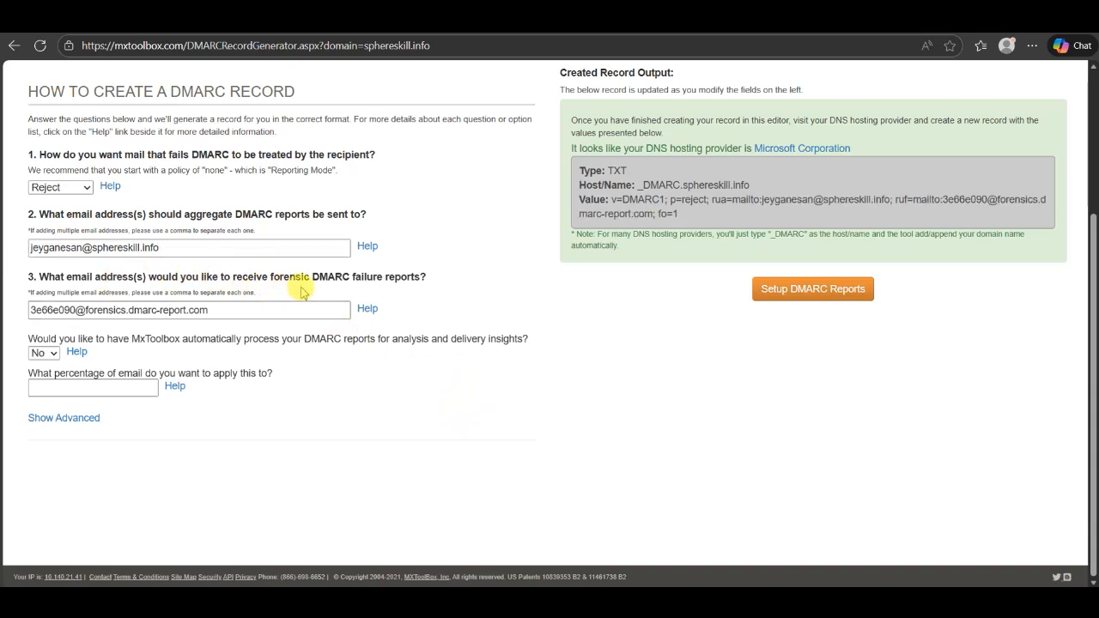
# Replace the forensic report address with the same sphereskill.info mailbox
pyautogui.click(262, 316)
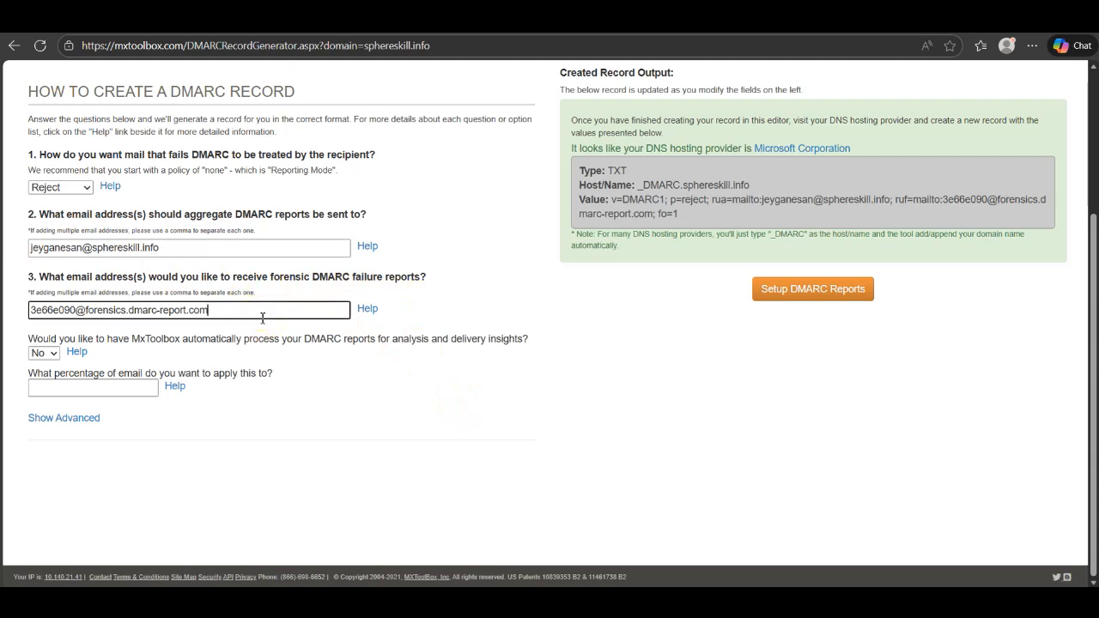
pyautogui.moveTo(262, 317); pyautogui.dragTo(4, 323)
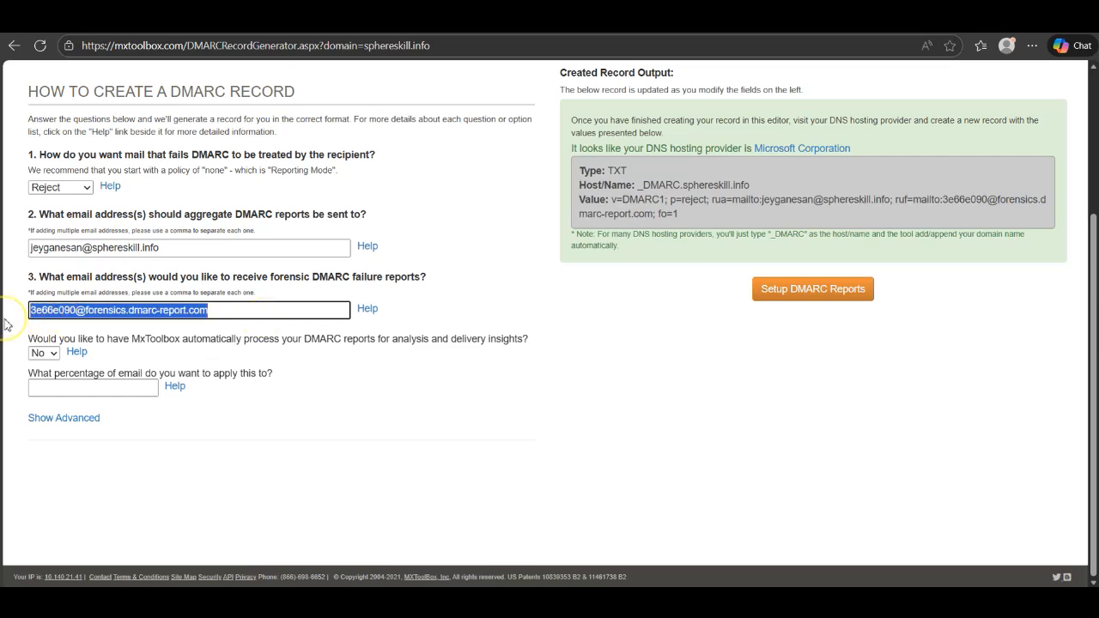
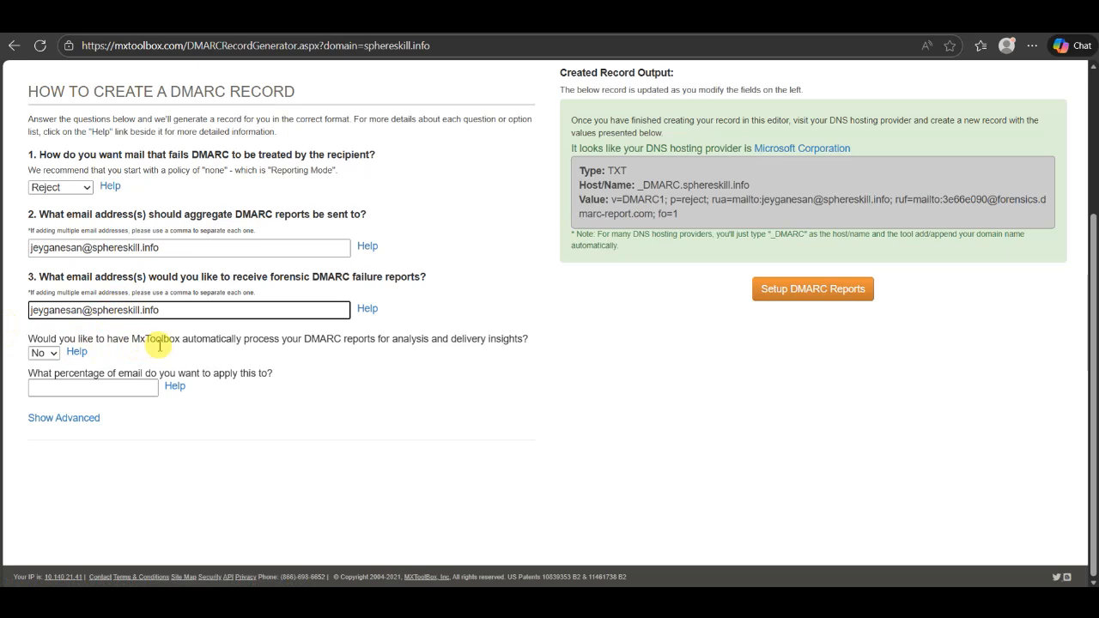
pyautogui.scroll(-1, 273, 354)
pyautogui.scroll(1, 273, 355)
# Set the percentage of email to 10 so the record shows pct=10
pyautogui.click(109, 389)
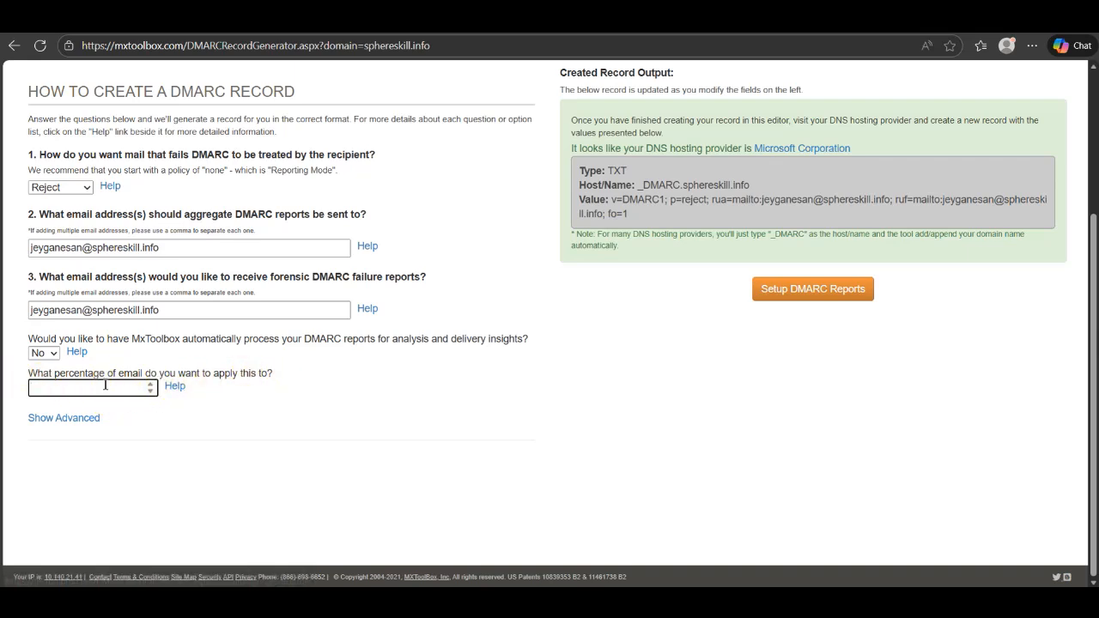
pyautogui.write('0')
pyautogui.press('Tab')
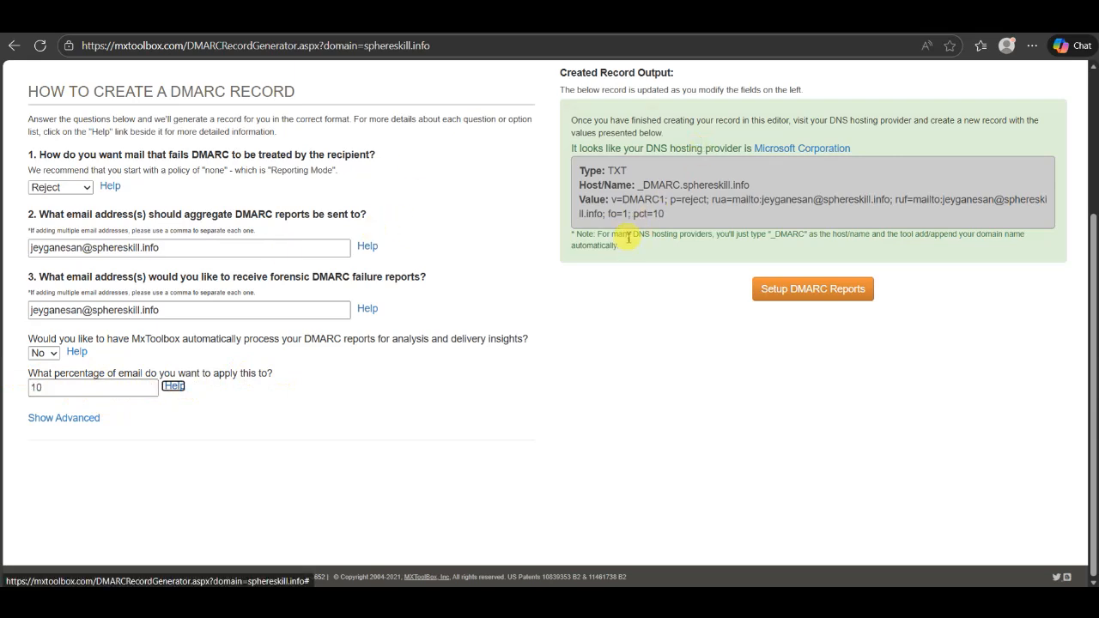
# Change the percentage of email from 10 to 100
pyautogui.moveTo(632, 214); pyautogui.dragTo(684, 216)
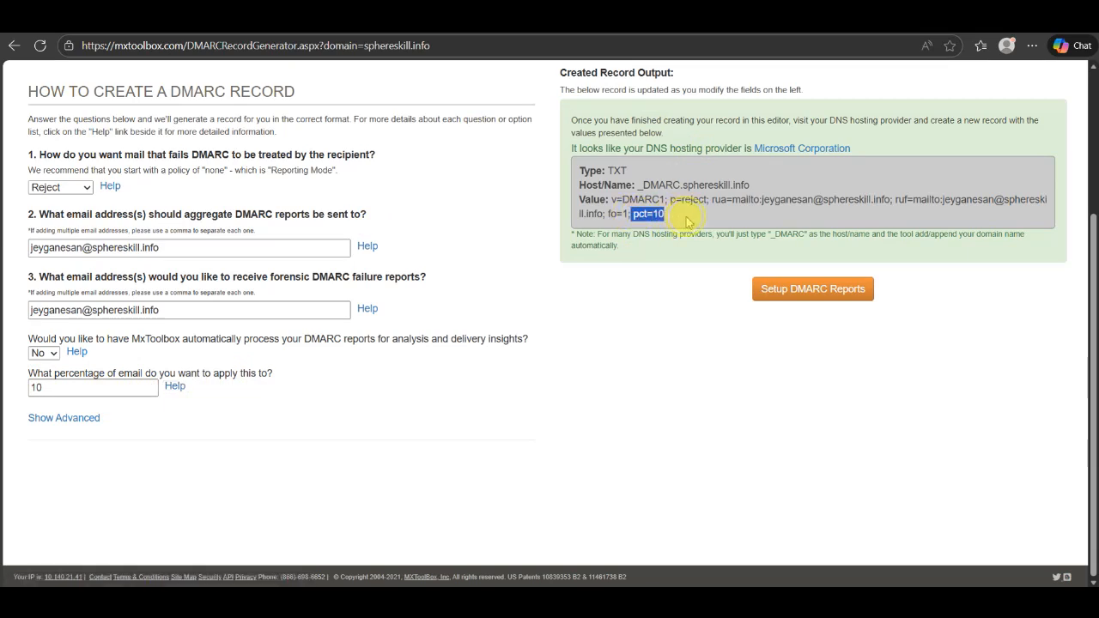
pyautogui.click(92, 388)
pyautogui.write('0')
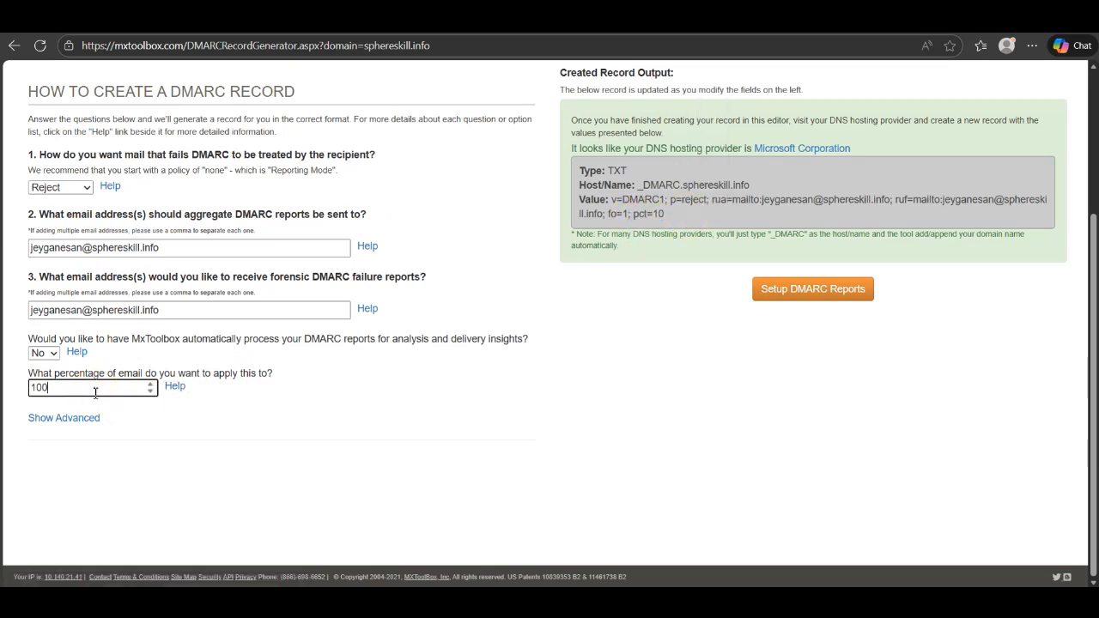
pyautogui.press('Tab')
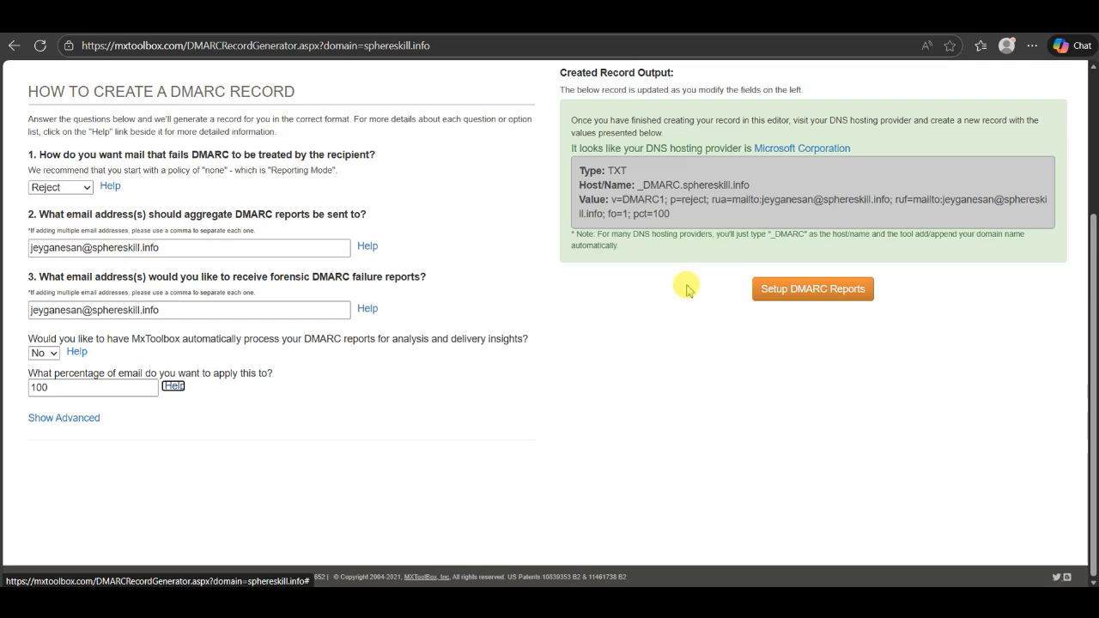
# In the advanced options, leave subdomain policy unchanged and choose AFRF as report format
pyautogui.click(70, 420)
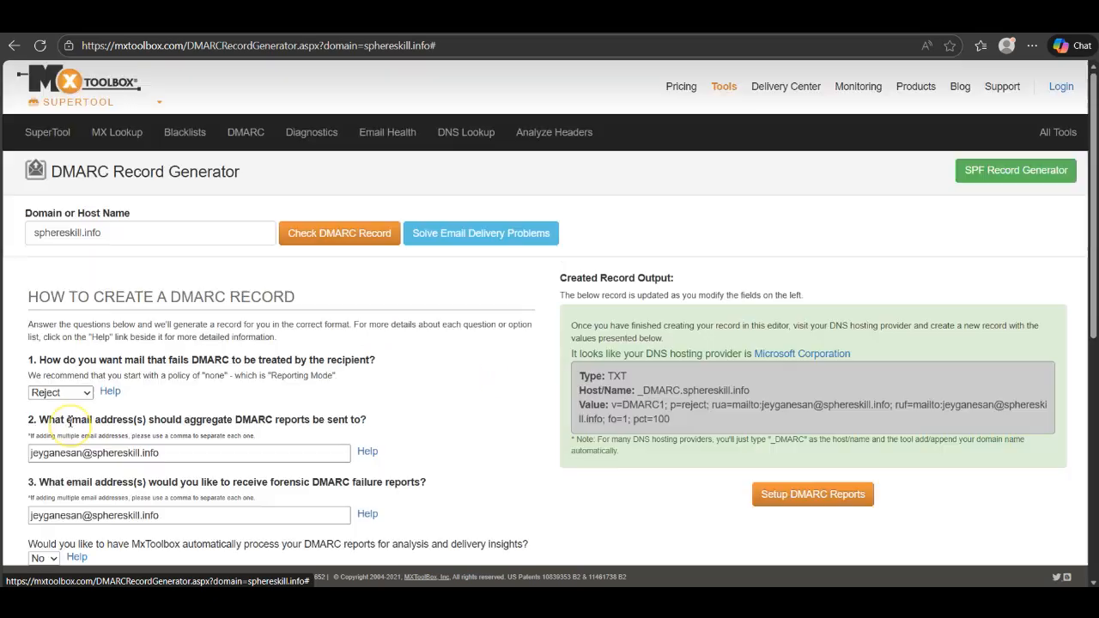
pyautogui.scroll(-3, 410, 385)
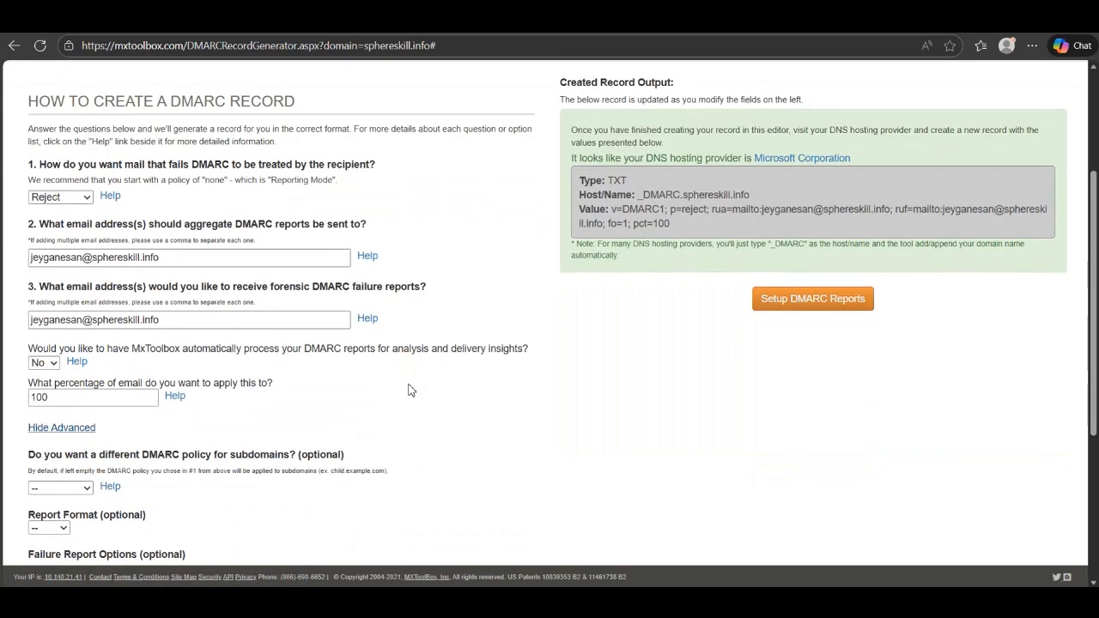
pyautogui.scroll(-3, 410, 390)
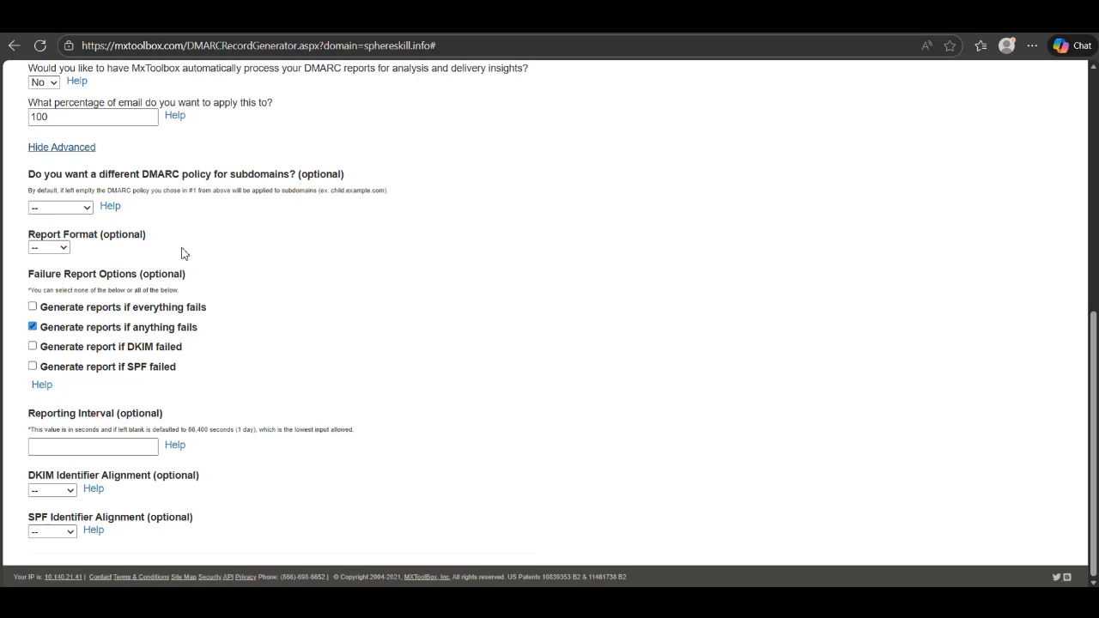
pyautogui.scroll(3, 181, 253)
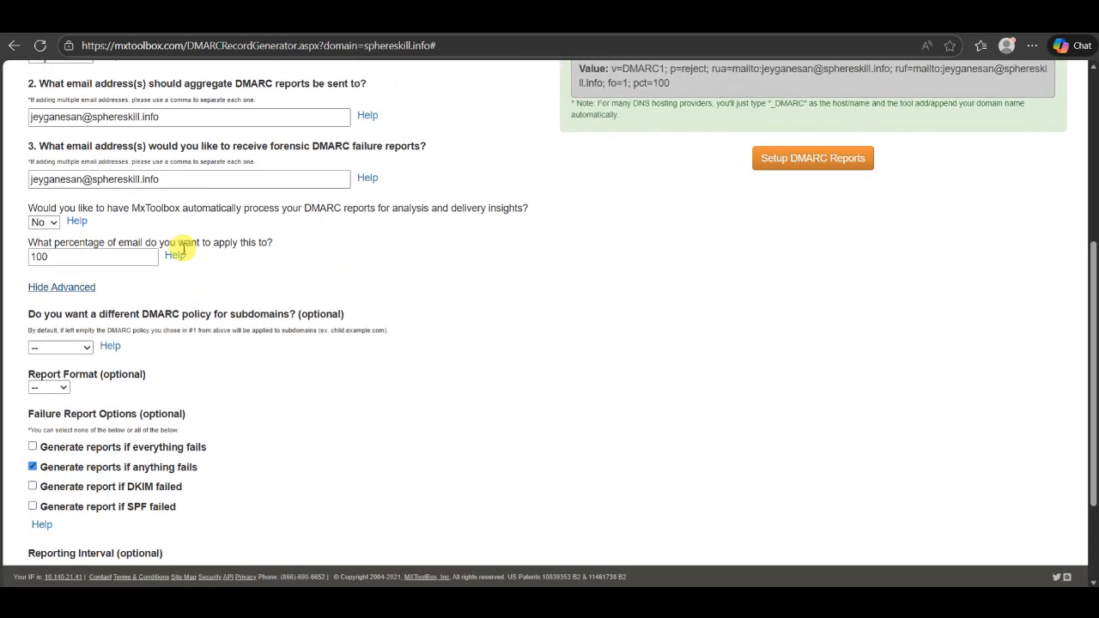
pyautogui.scroll(-1, 182, 249)
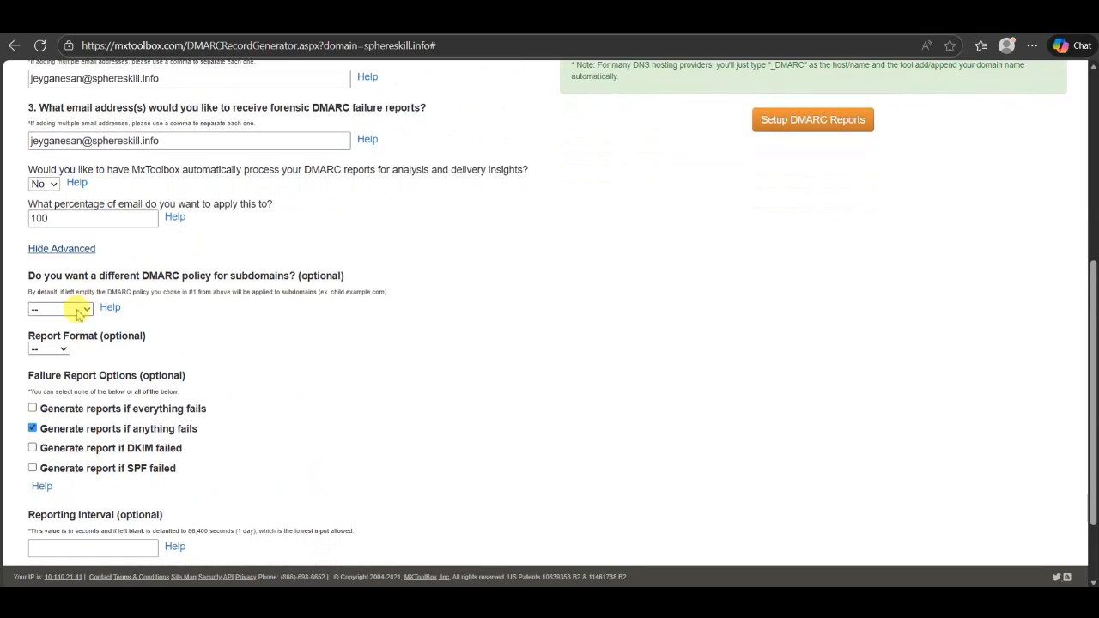
pyautogui.click(79, 311)
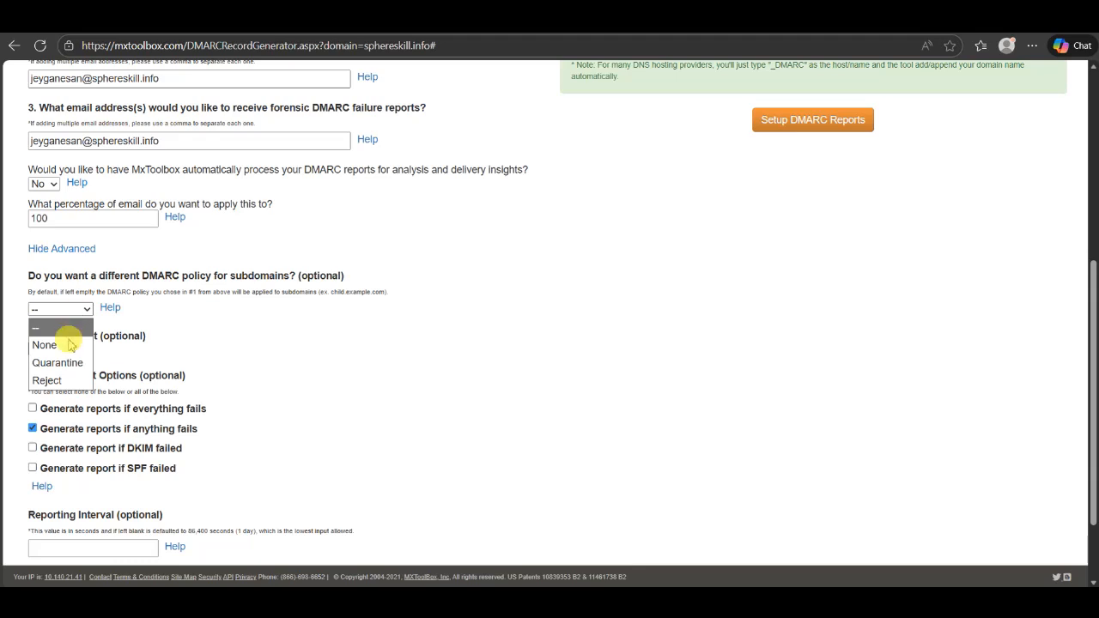
pyautogui.click(232, 367)
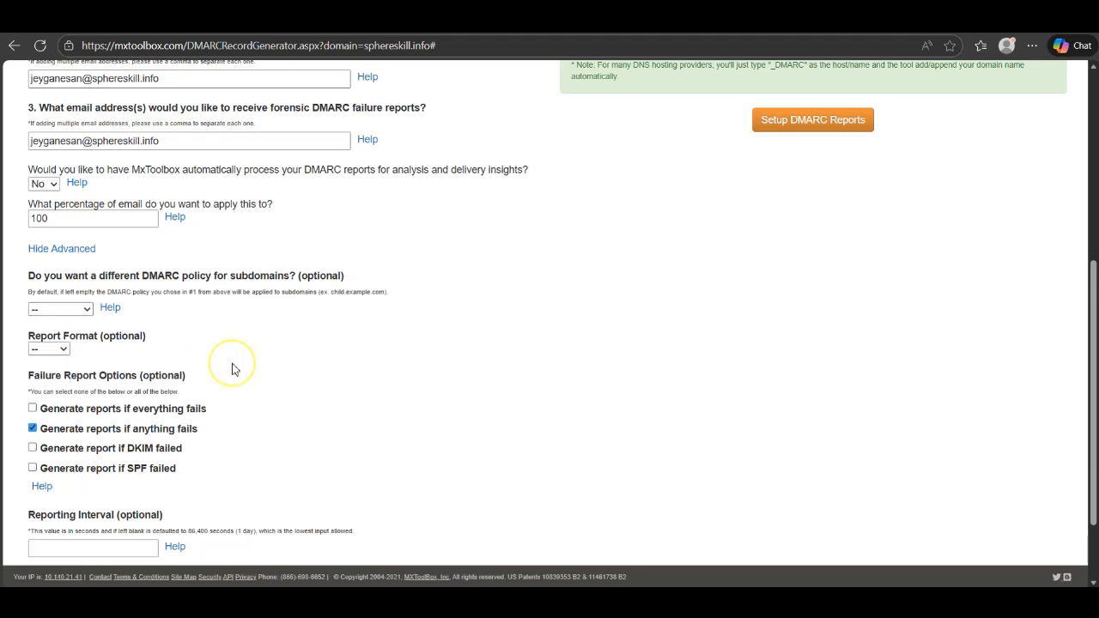
pyautogui.click(53, 347)
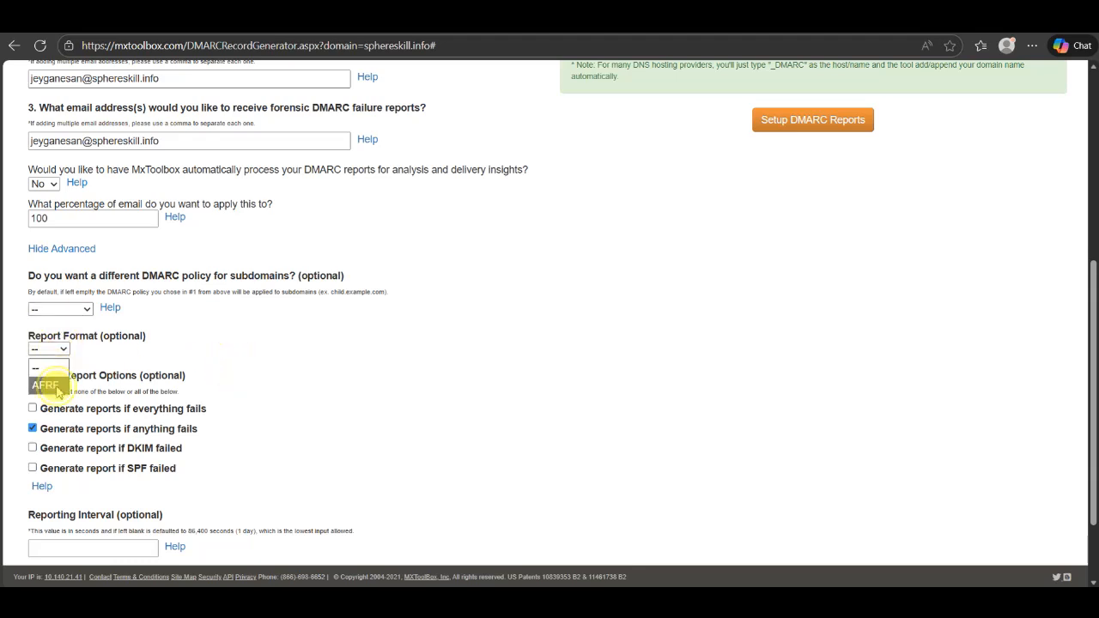
pyautogui.click(45, 384)
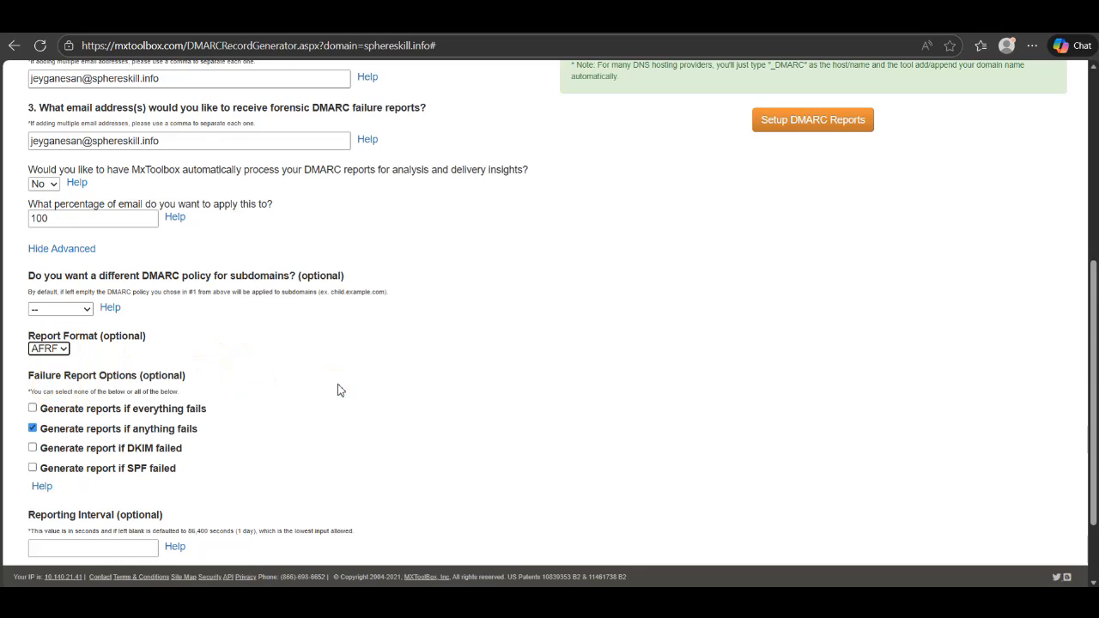
pyautogui.scroll(-2, 337, 390)
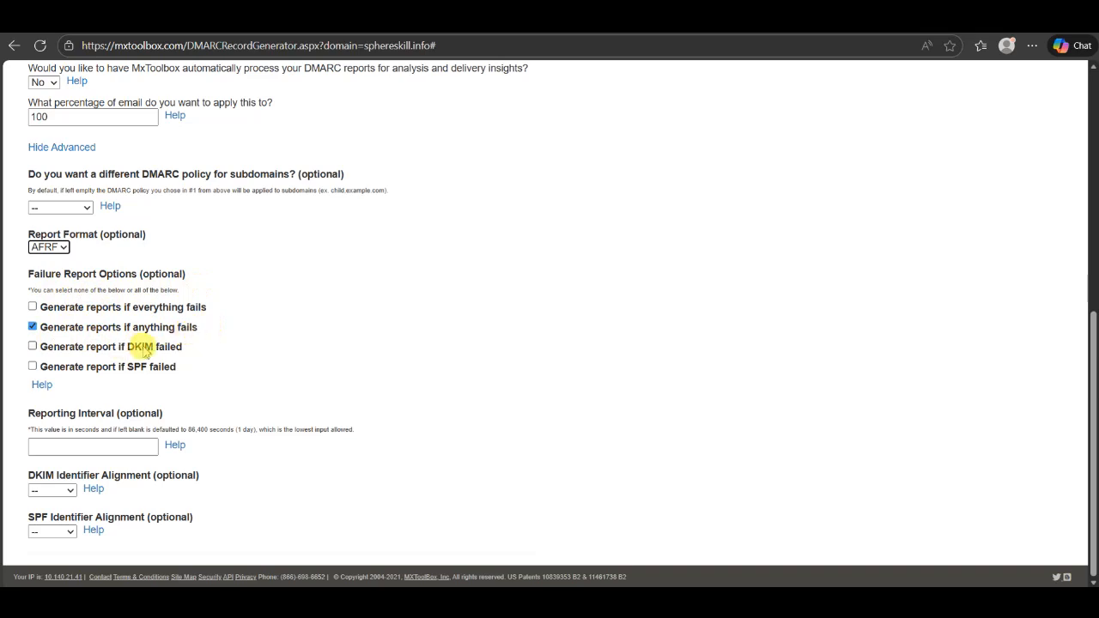
# Replace 'anything fails' with 'DKIM failed' and 'SPF failed' reporting, leaving the interval blank
pyautogui.click(32, 327)
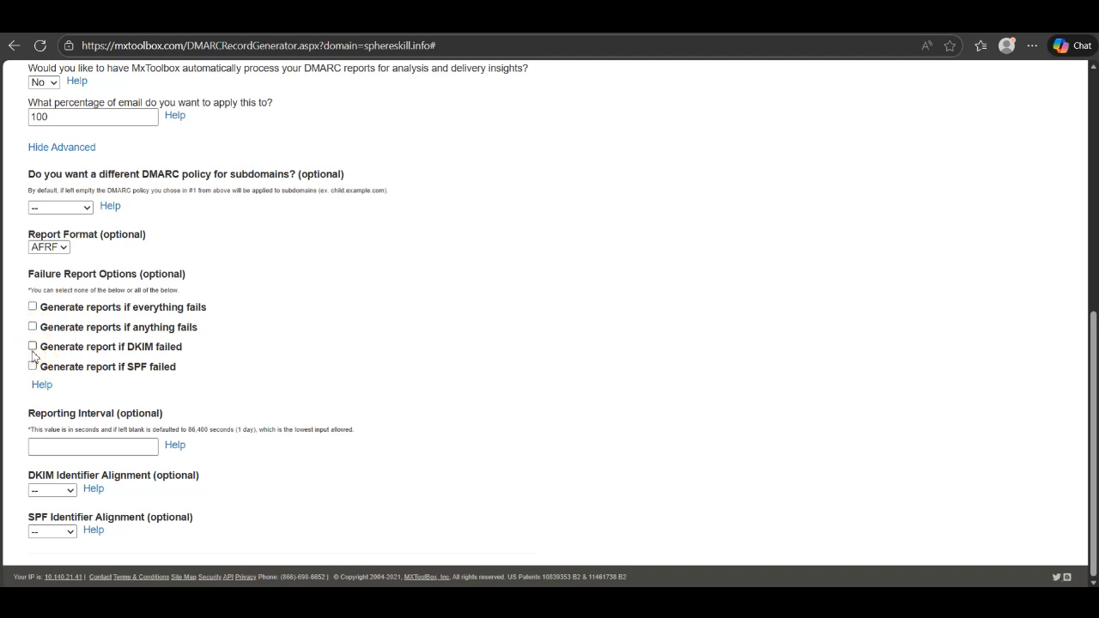
pyautogui.click(33, 347)
pyautogui.click(32, 366)
pyautogui.scroll(-1, 312, 397)
pyautogui.click(112, 452)
pyautogui.click(112, 450)
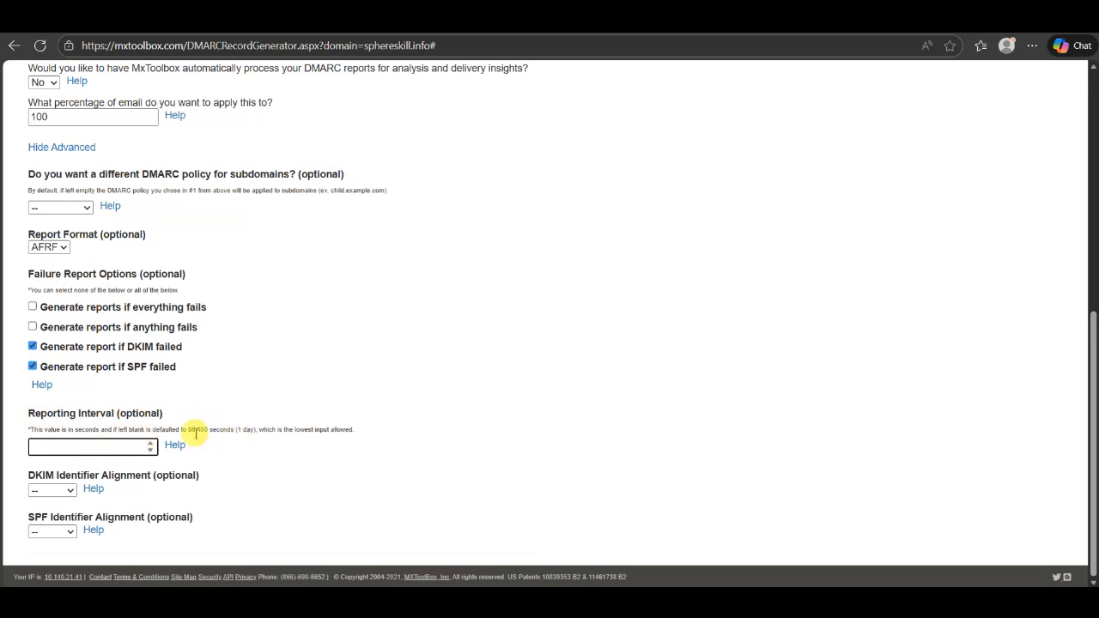
pyautogui.moveTo(188, 430); pyautogui.dragTo(207, 435)
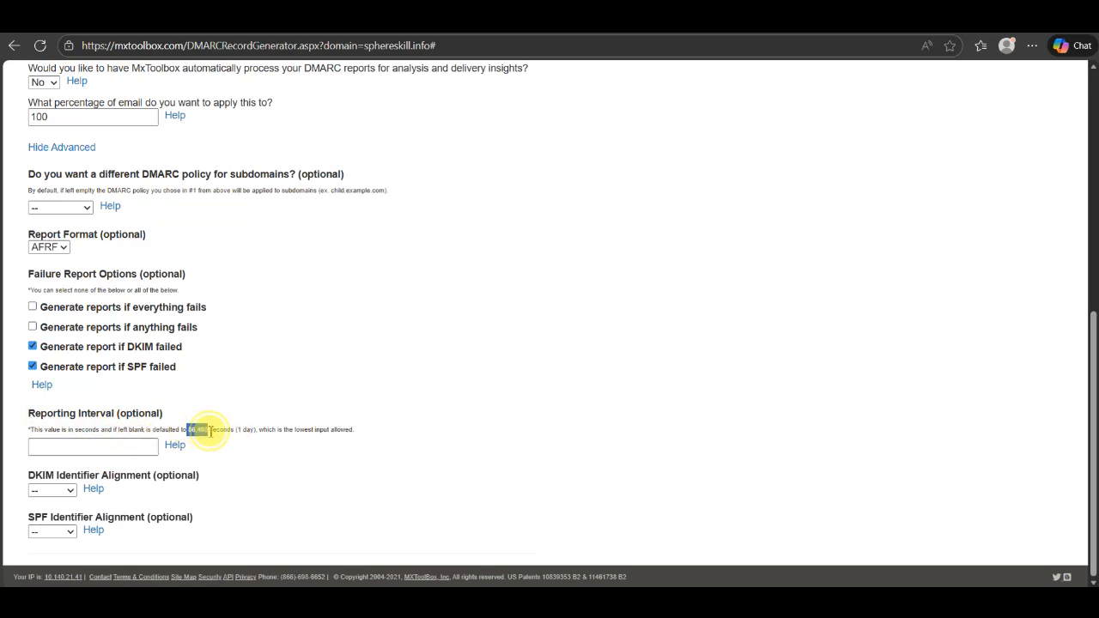
pyautogui.hotkey('ctrl', 'c')
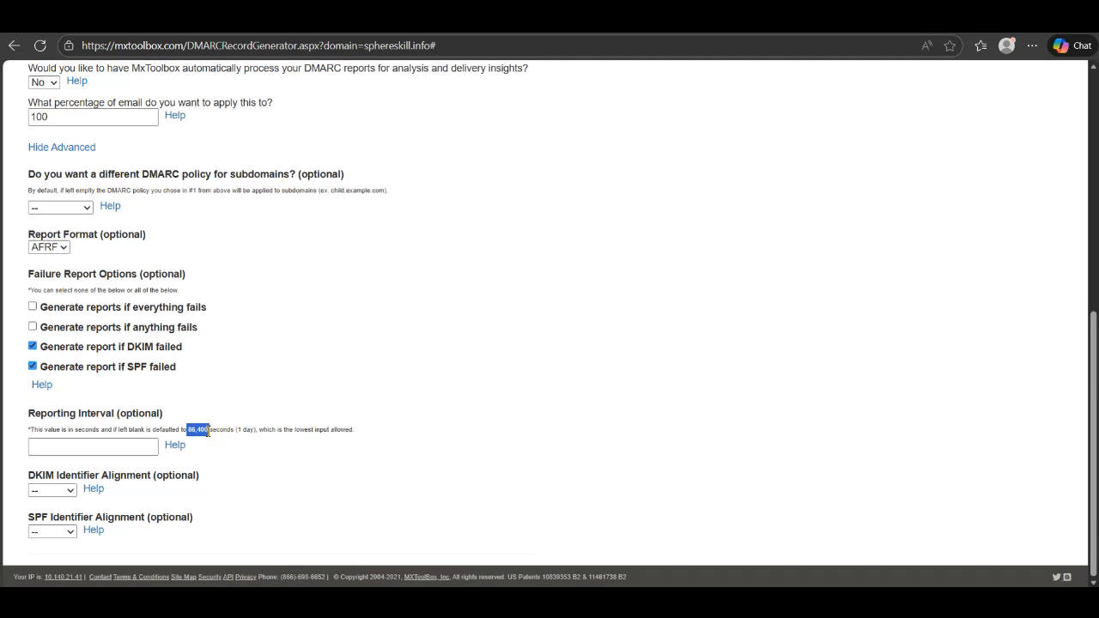
pyautogui.click(209, 431)
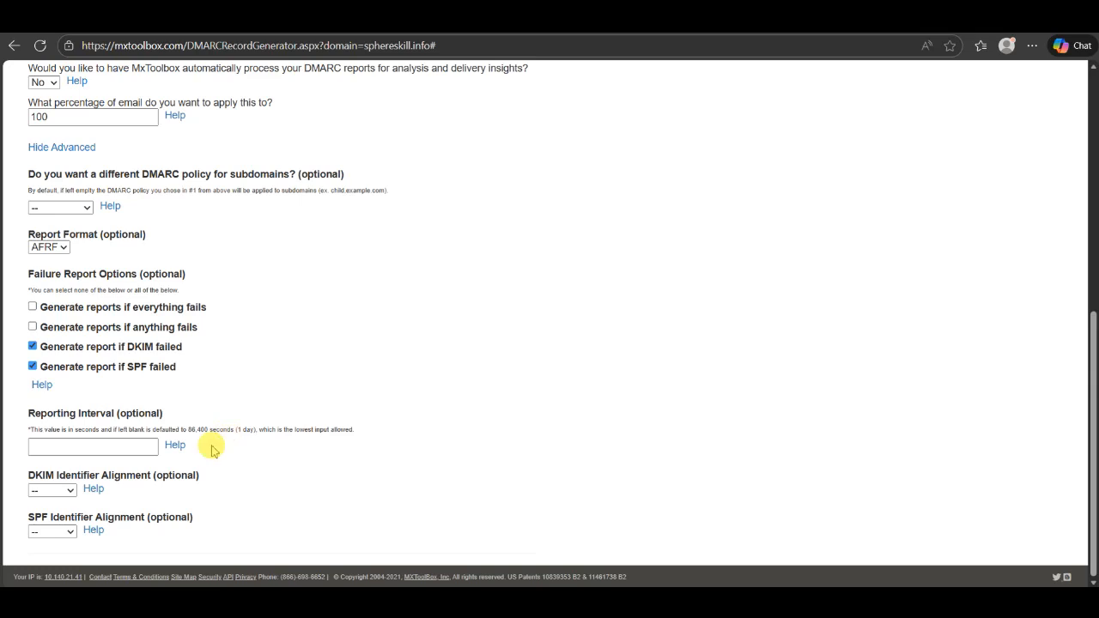
# Set DKIM identifier alignment to strict and verify adkim=s in the generated record
pyautogui.click(60, 493)
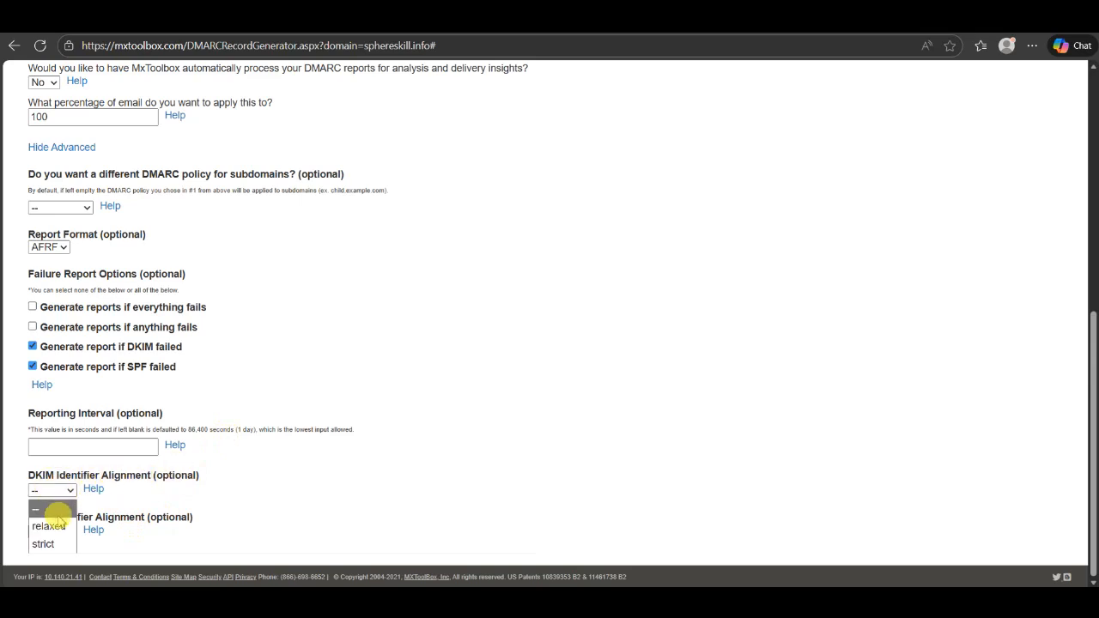
pyautogui.click(481, 393)
pyautogui.click(67, 494)
pyautogui.click(43, 544)
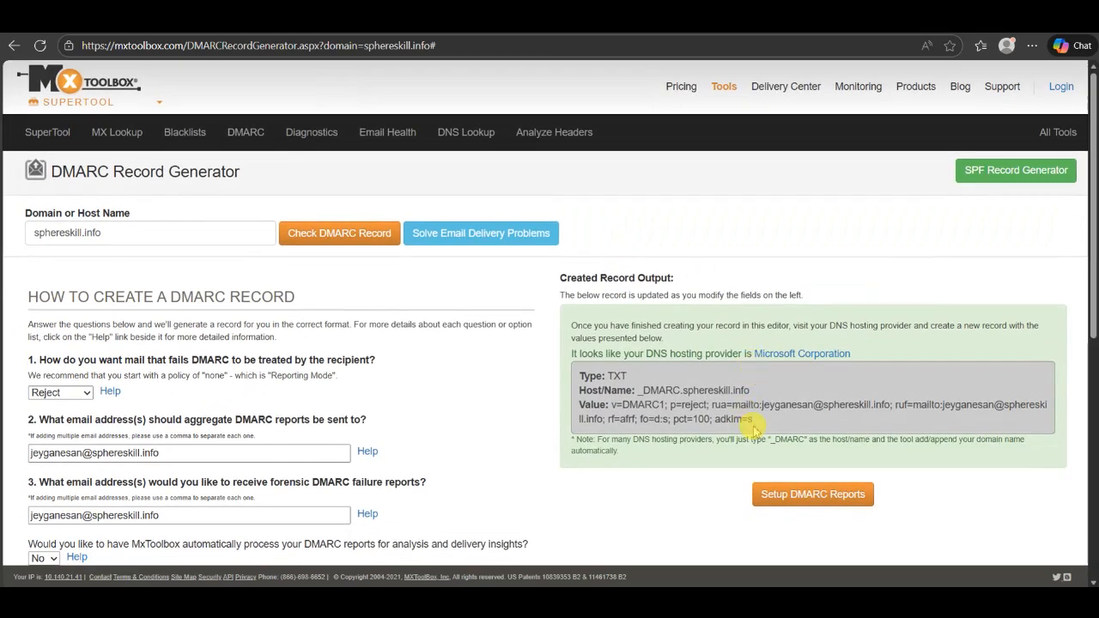
pyautogui.click(753, 421)
pyautogui.moveTo(753, 418); pyautogui.dragTo(723, 419)
pyautogui.doubleClick(722, 419)
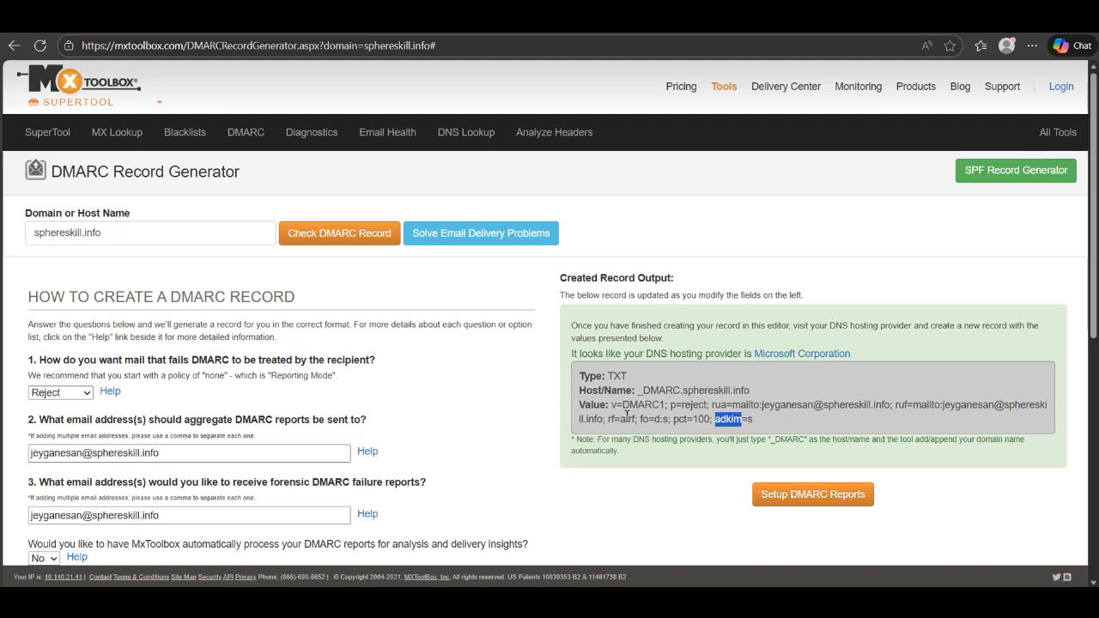
pyautogui.click(451, 400)
pyautogui.scroll(-2, 452, 400)
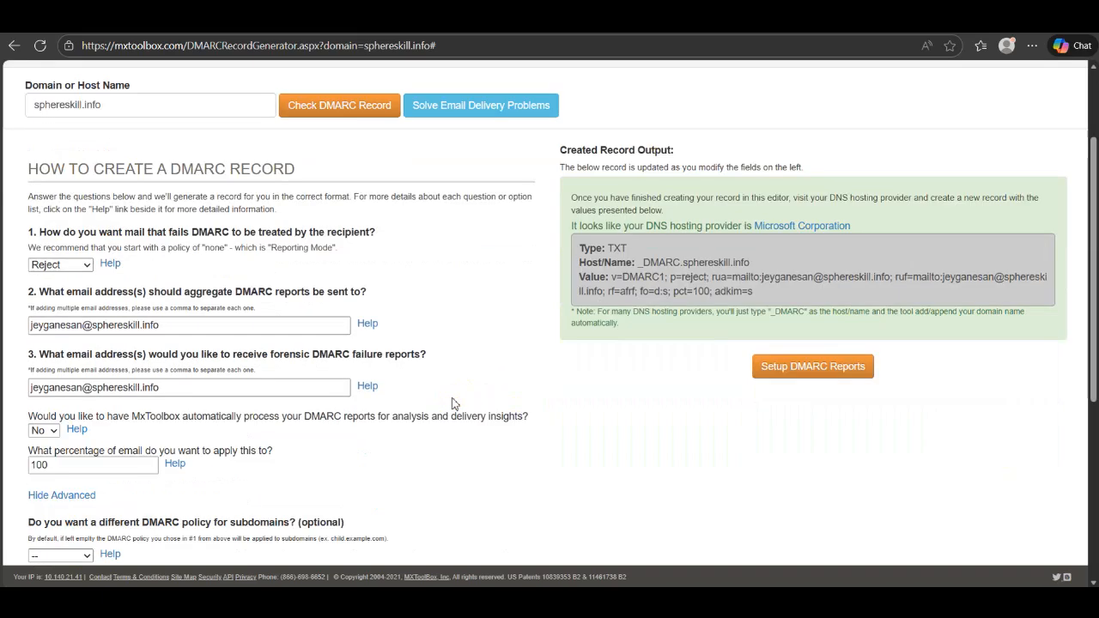
pyautogui.scroll(-3, 452, 403)
# Try SPF Identifier Alignment as strict, then switch it to relaxed in the DMARC generator
pyautogui.scroll(-2, 453, 403)
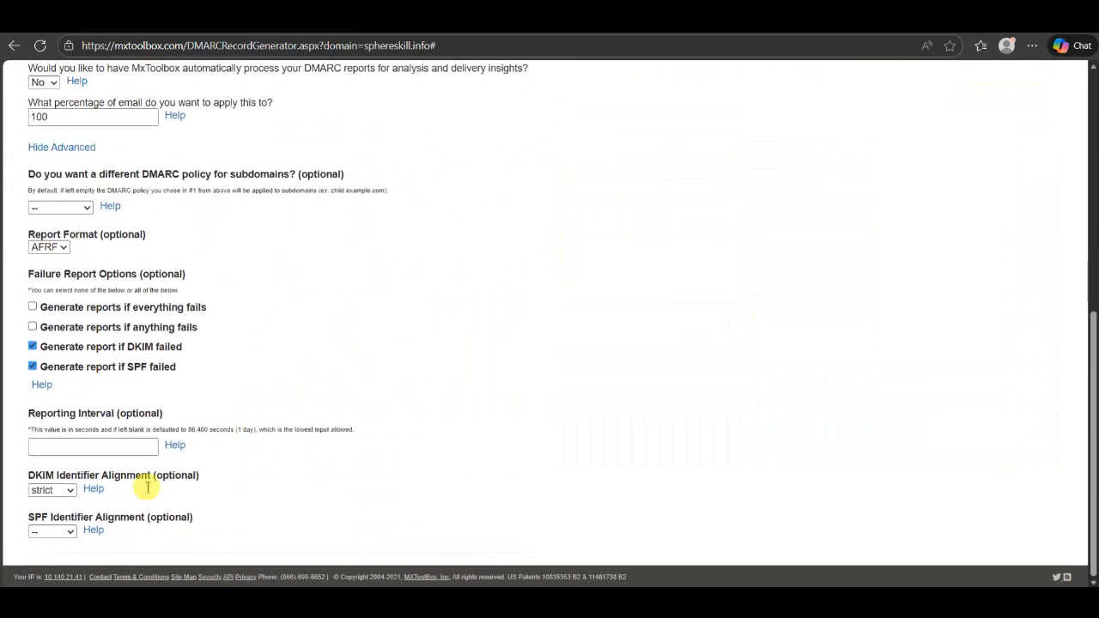
pyautogui.click(64, 532)
pyautogui.click(54, 513)
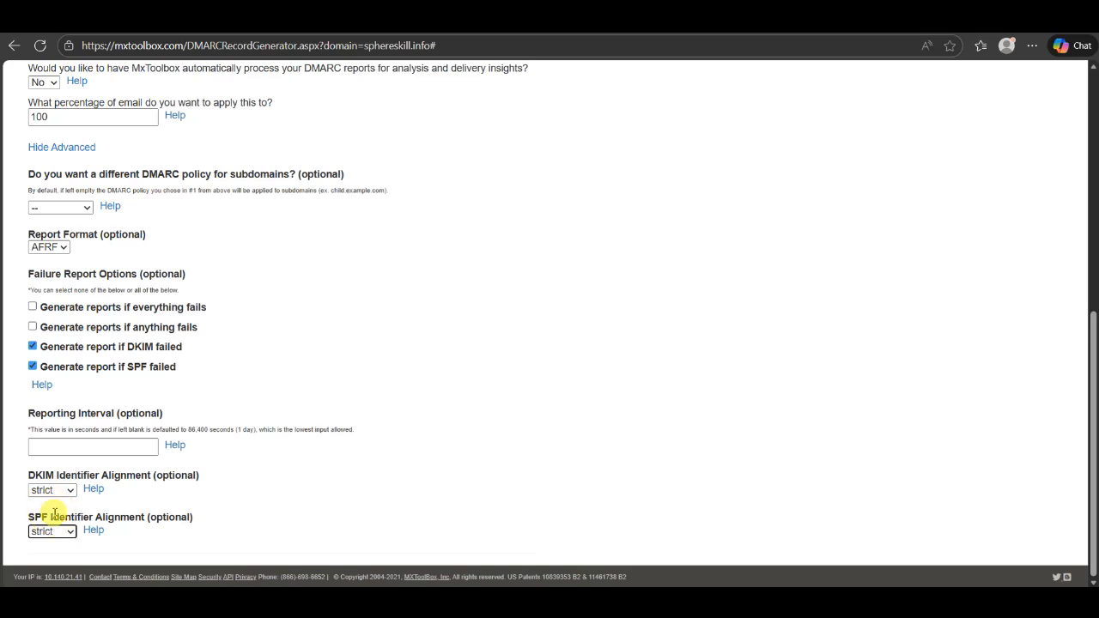
pyautogui.click(22, 478)
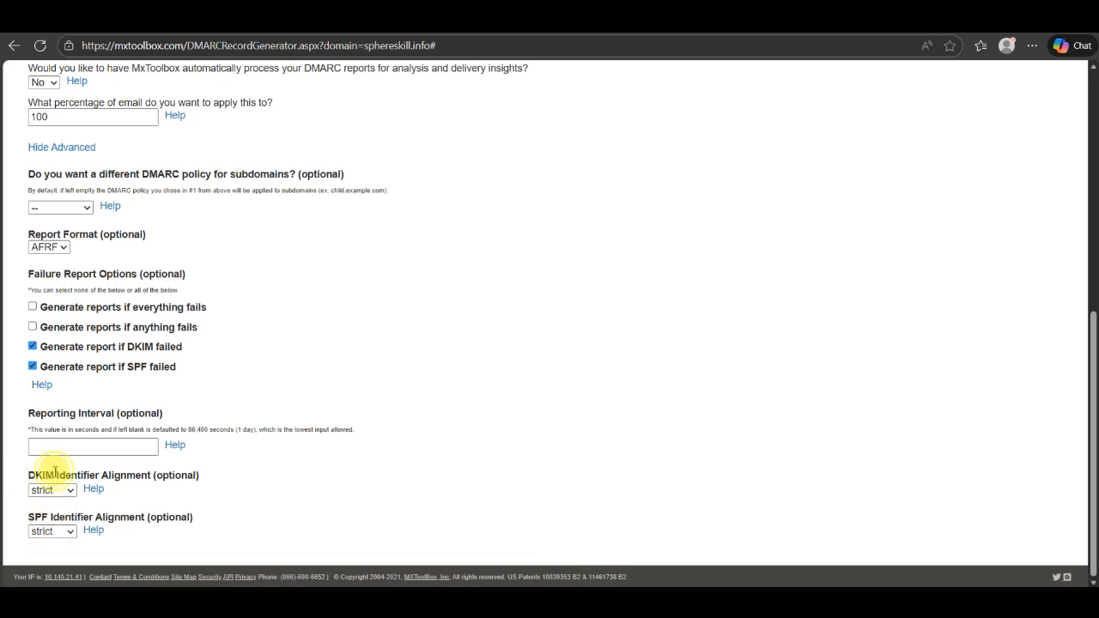
pyautogui.moveTo(20, 518); pyautogui.dragTo(96, 520)
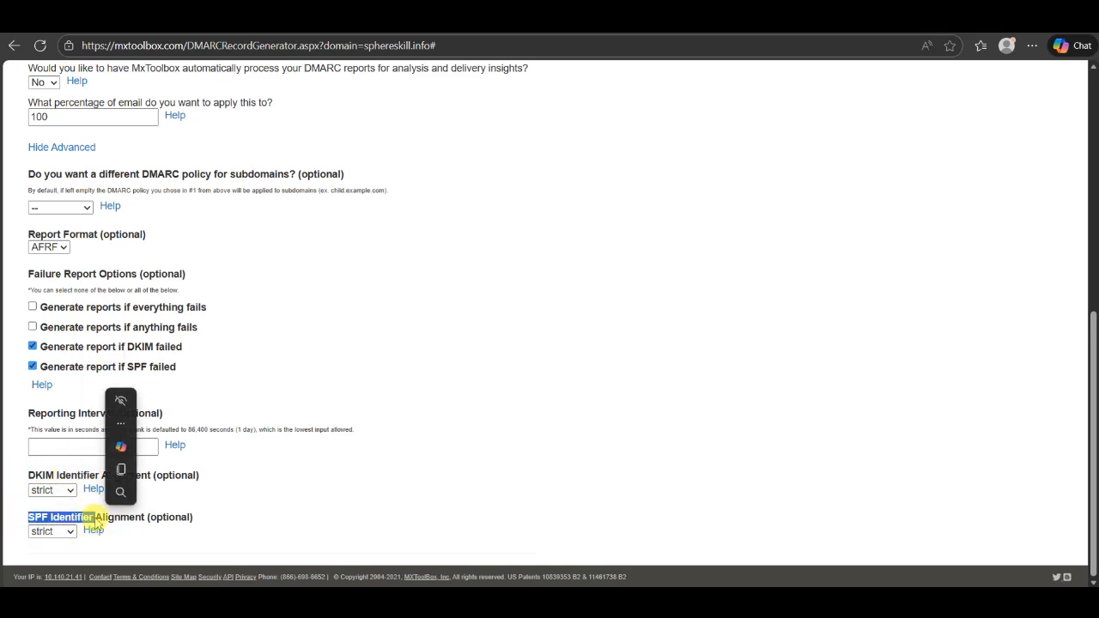
pyautogui.click(408, 429)
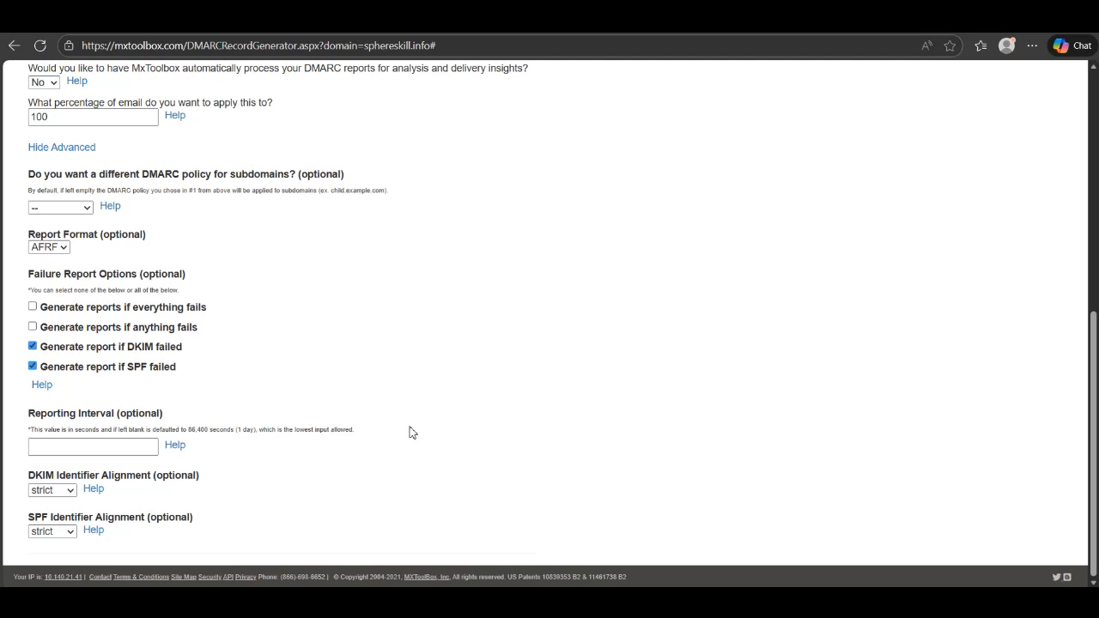
pyautogui.click(50, 533)
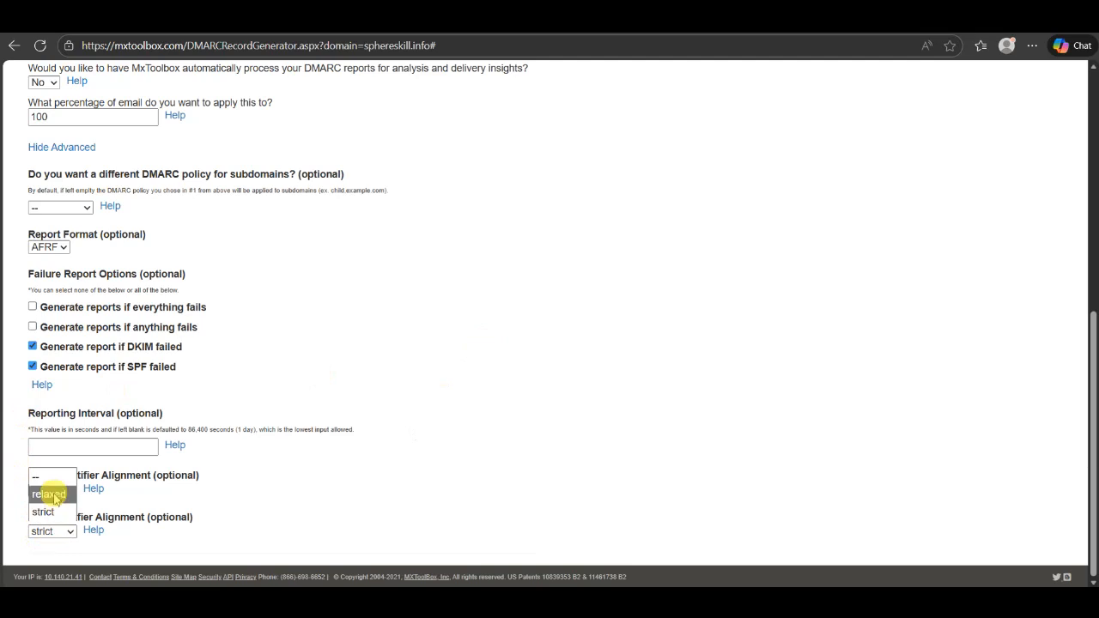
pyautogui.click(53, 495)
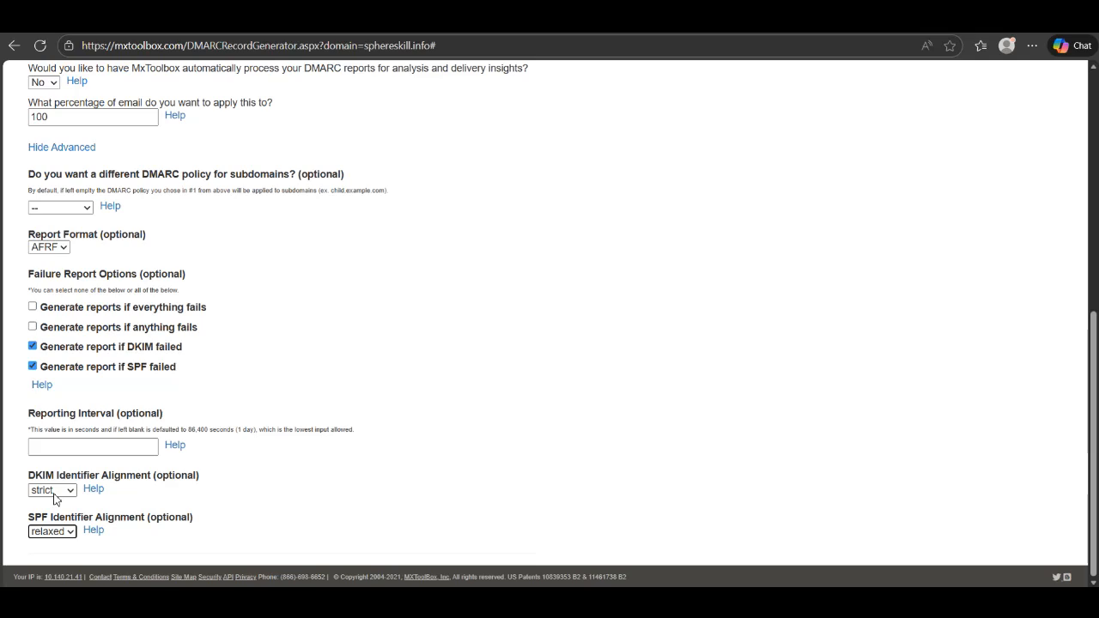
pyautogui.click(37, 530)
pyautogui.click(36, 529)
# Check the relaxed SPF tag in the record output, then set SPF alignment back to strict
pyautogui.scroll(6, 780, 433)
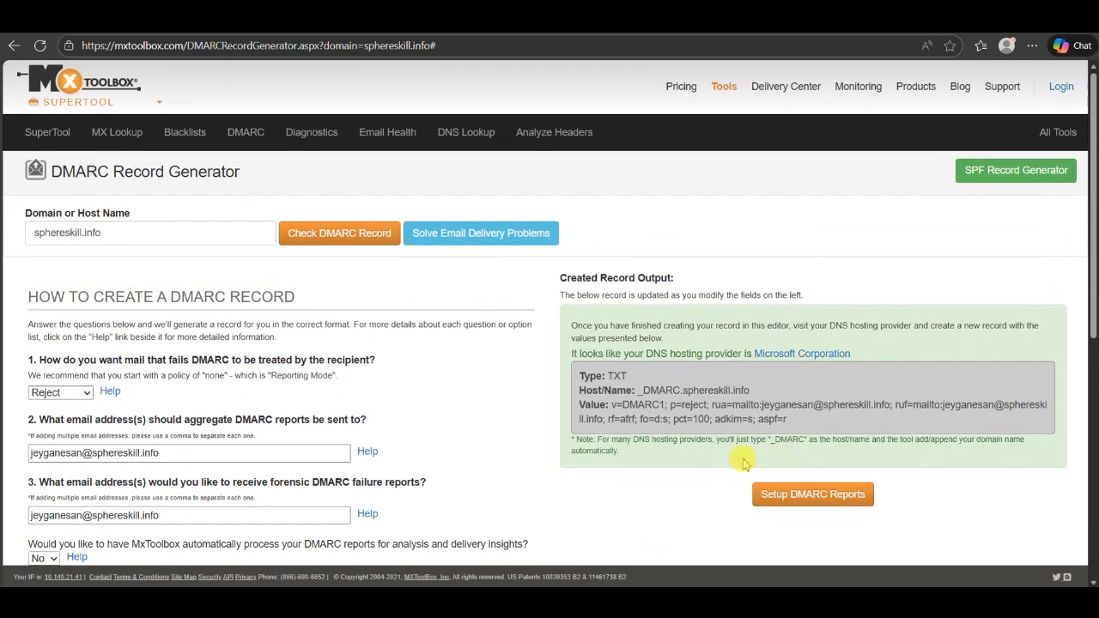
pyautogui.moveTo(763, 419); pyautogui.dragTo(784, 420)
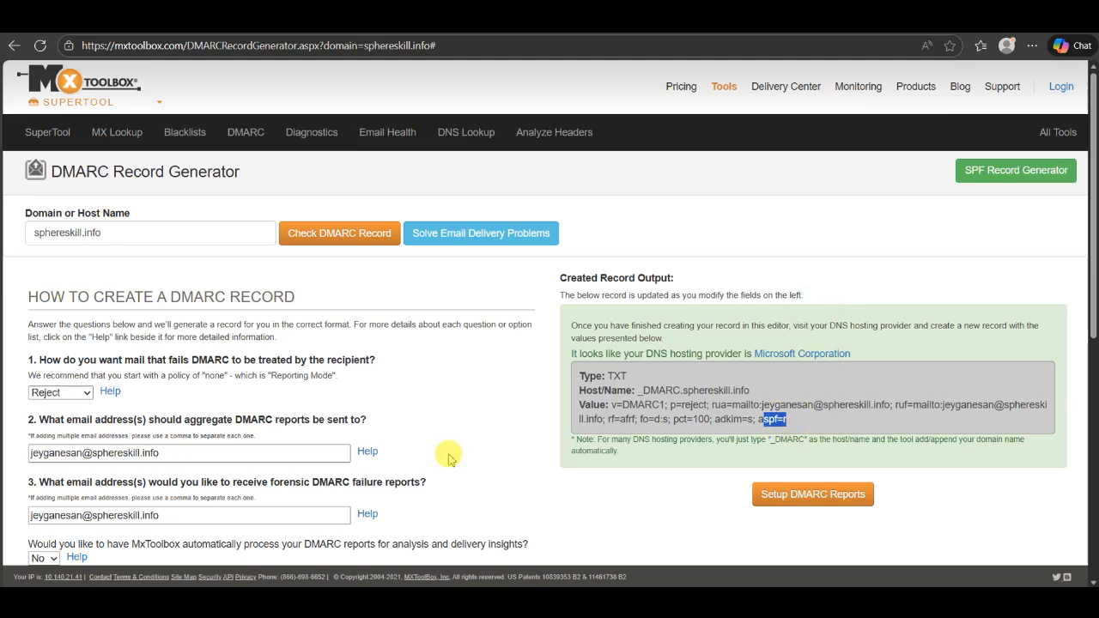
pyautogui.scroll(-5, 448, 453)
pyautogui.scroll(-1, 150, 512)
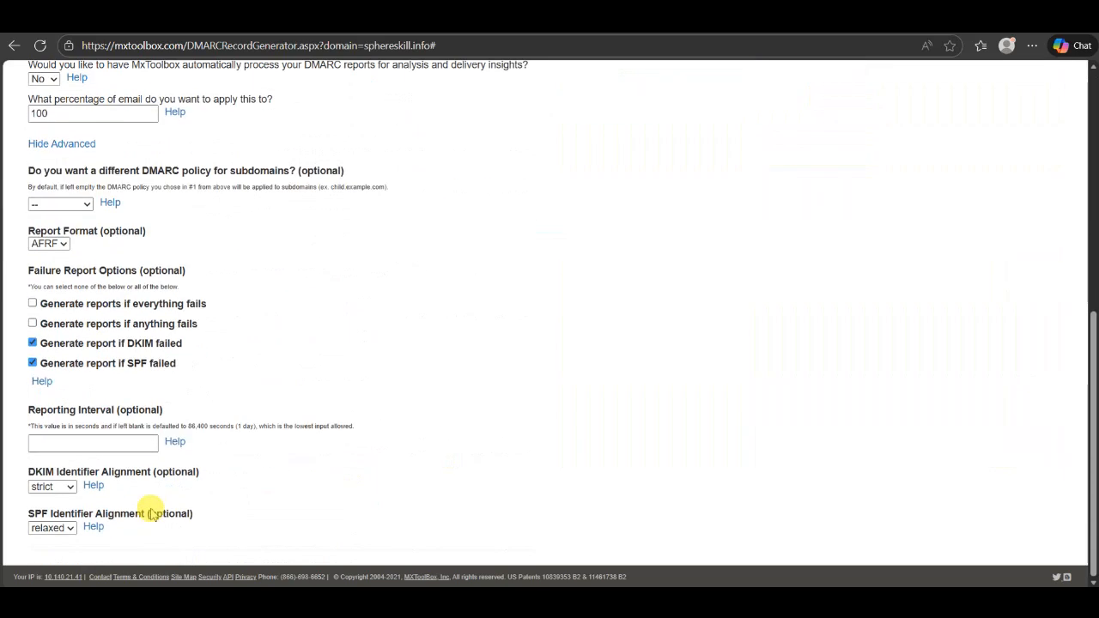
pyautogui.click(53, 532)
pyautogui.click(43, 511)
pyautogui.scroll(1, 638, 296)
pyautogui.scroll(2, 639, 297)
# Confirm the record now ends with aspf=s and select the _DMARC host name
pyautogui.click(769, 230)
pyautogui.click(658, 246)
pyautogui.scroll(2, 655, 249)
pyautogui.scroll(1, 654, 249)
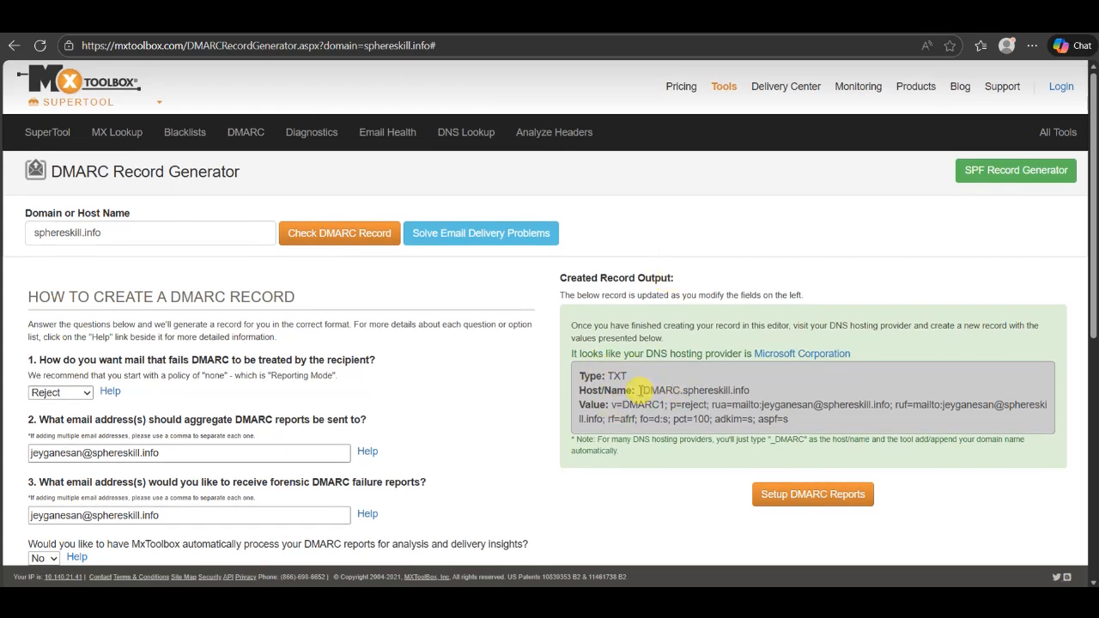
pyautogui.moveTo(640, 390); pyautogui.dragTo(678, 391)
pyautogui.hotkey('ctrl', 'c')
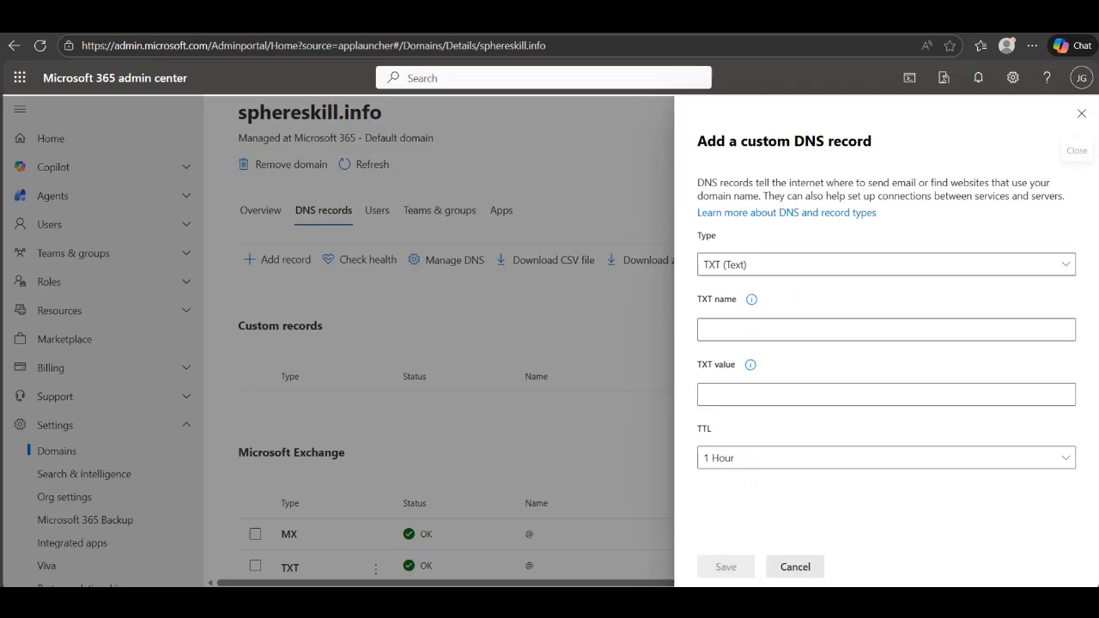
# Paste _DMARC as the new TXT record's name, then return to the MxToolbox generator
pyautogui.click(742, 330)
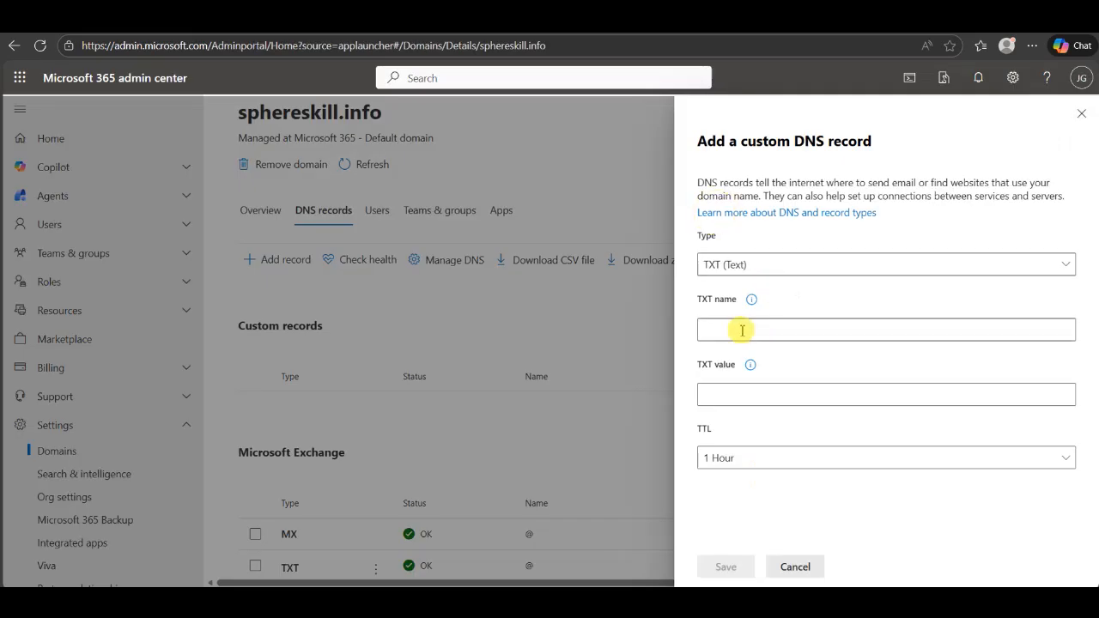
pyautogui.hotkey('ctrl', 'v')
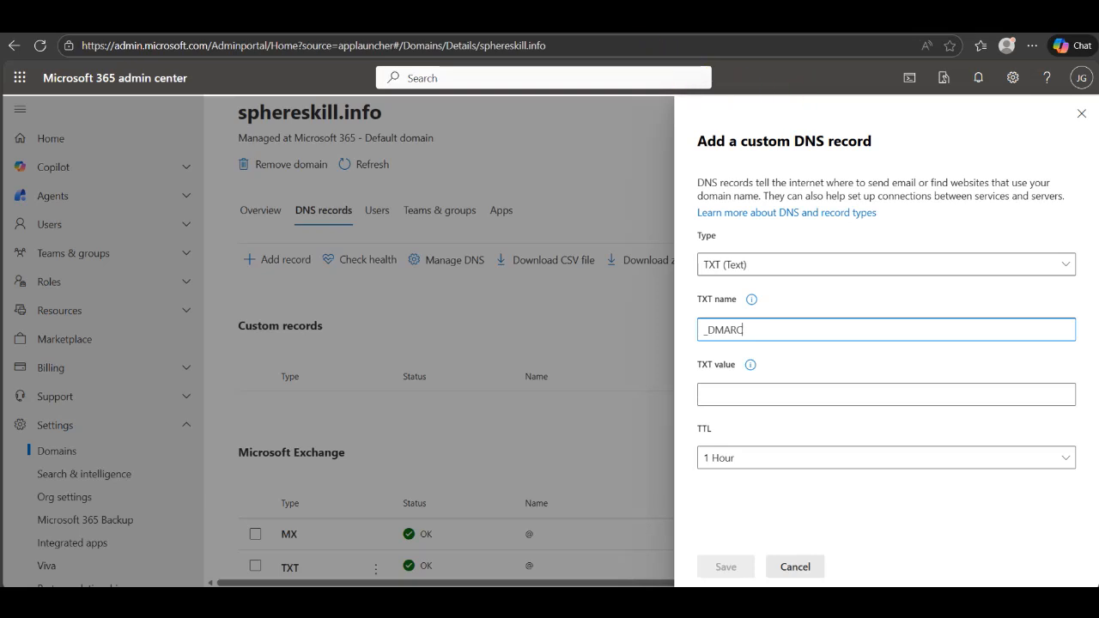
pyautogui.click(639, 19)
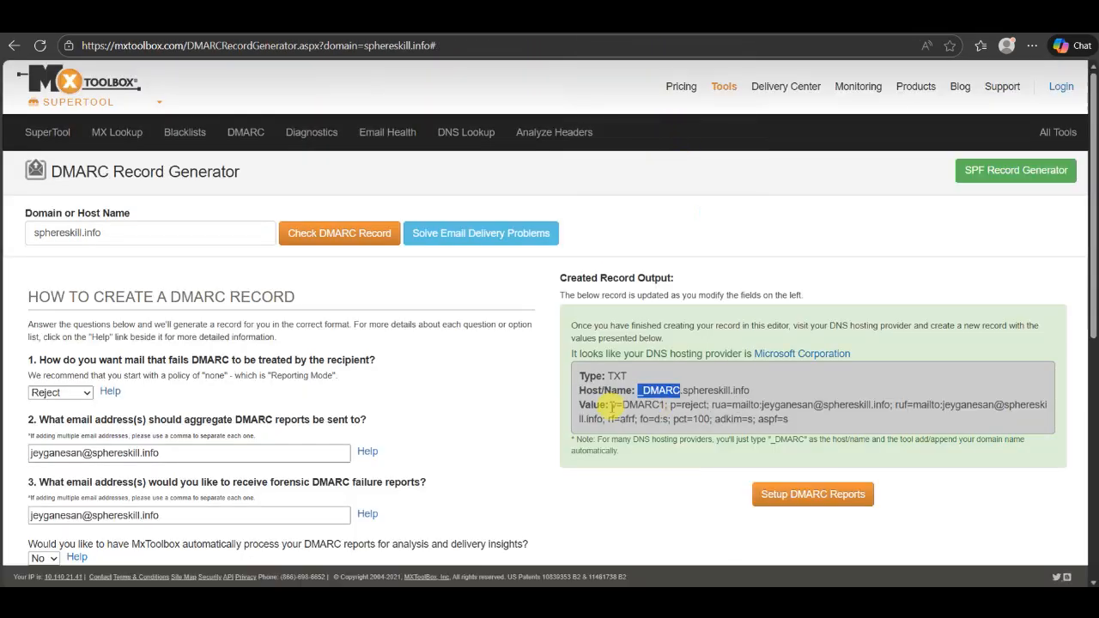
# Select the full v=DMARC1 … aspf=s record value and go back to the admin center form
pyautogui.moveTo(614, 404); pyautogui.dragTo(777, 418)
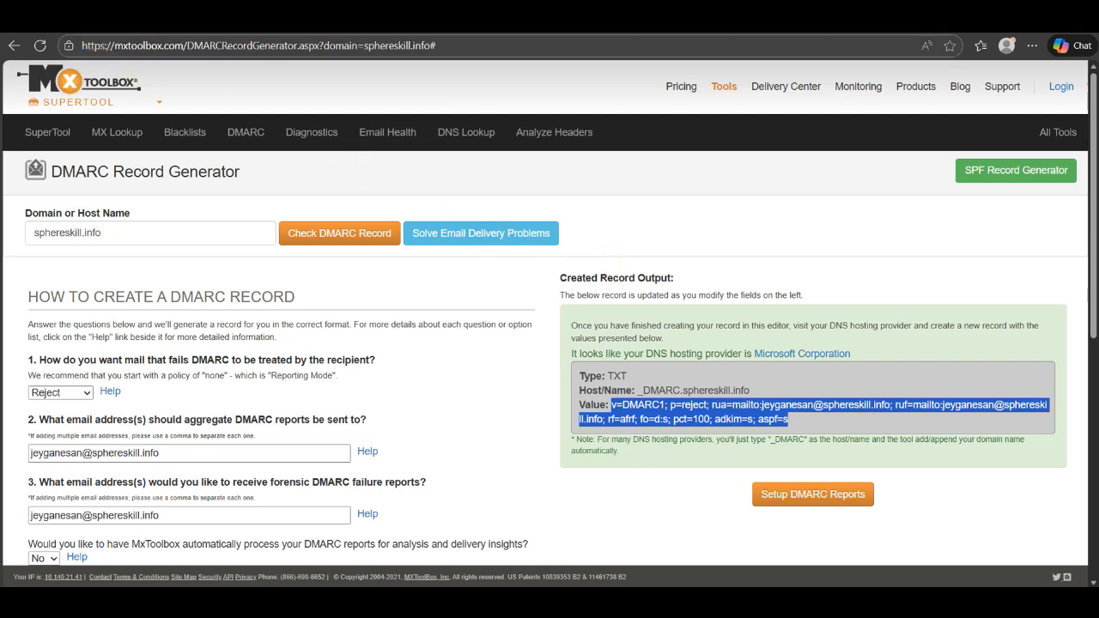
pyautogui.click(172, 19)
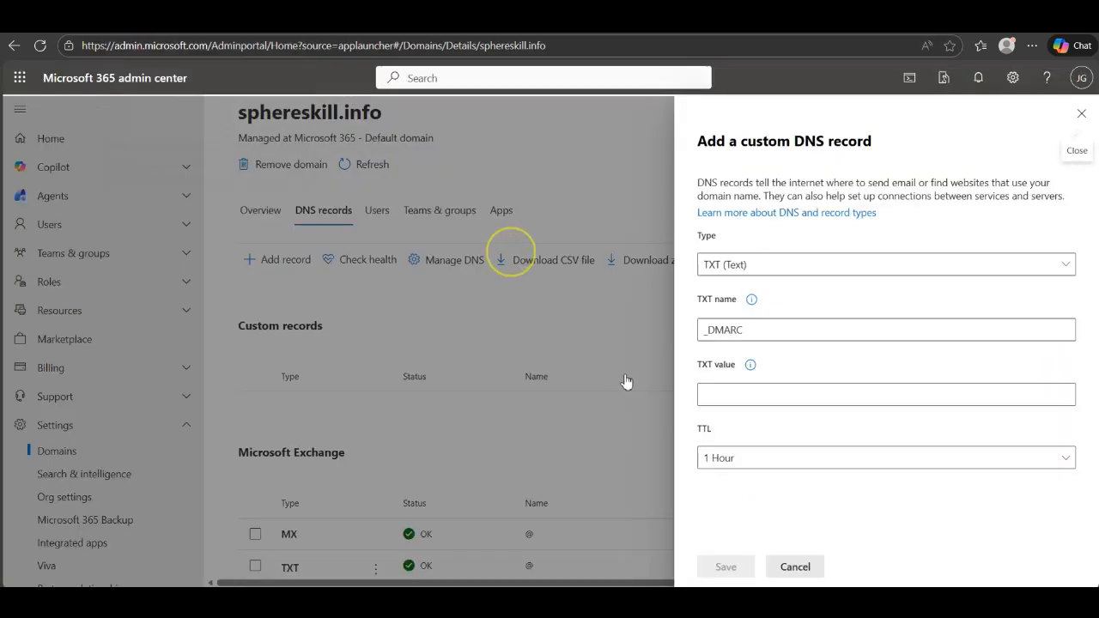
# Paste the DMARC string as the TXT value, set TTL to 1/2 Hour, and save
pyautogui.click(747, 391)
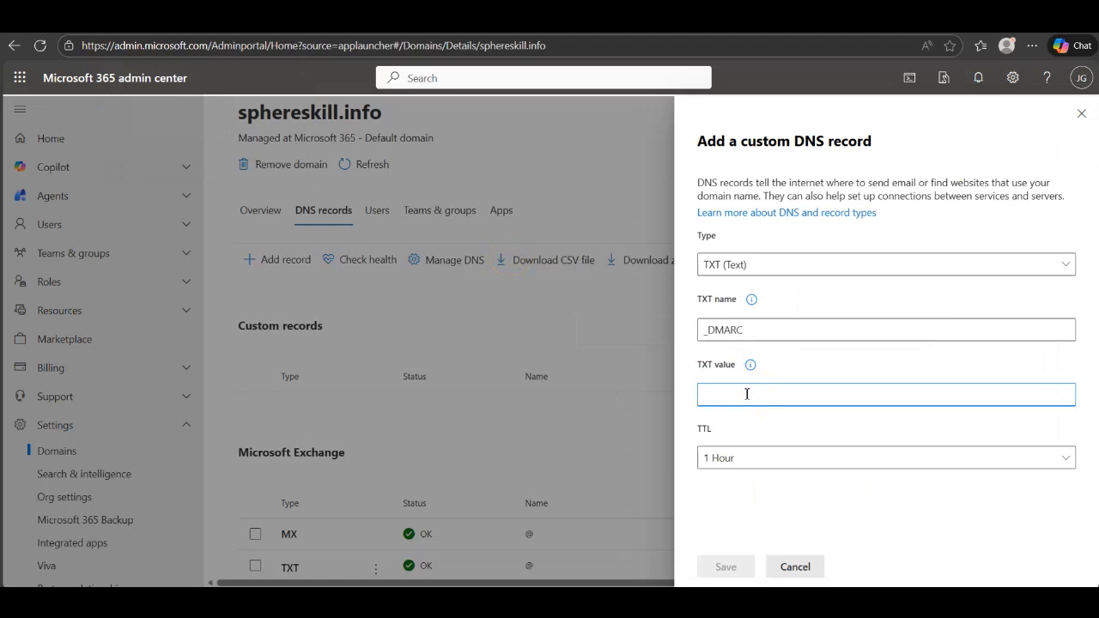
pyautogui.hotkey('ctrl', 'v')
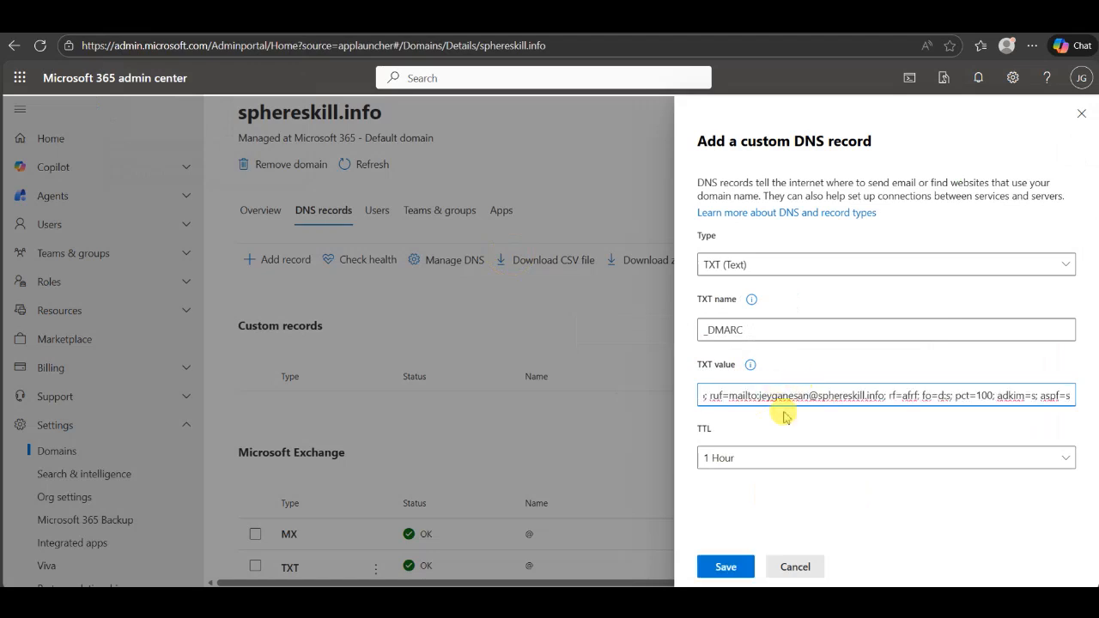
pyautogui.click(779, 459)
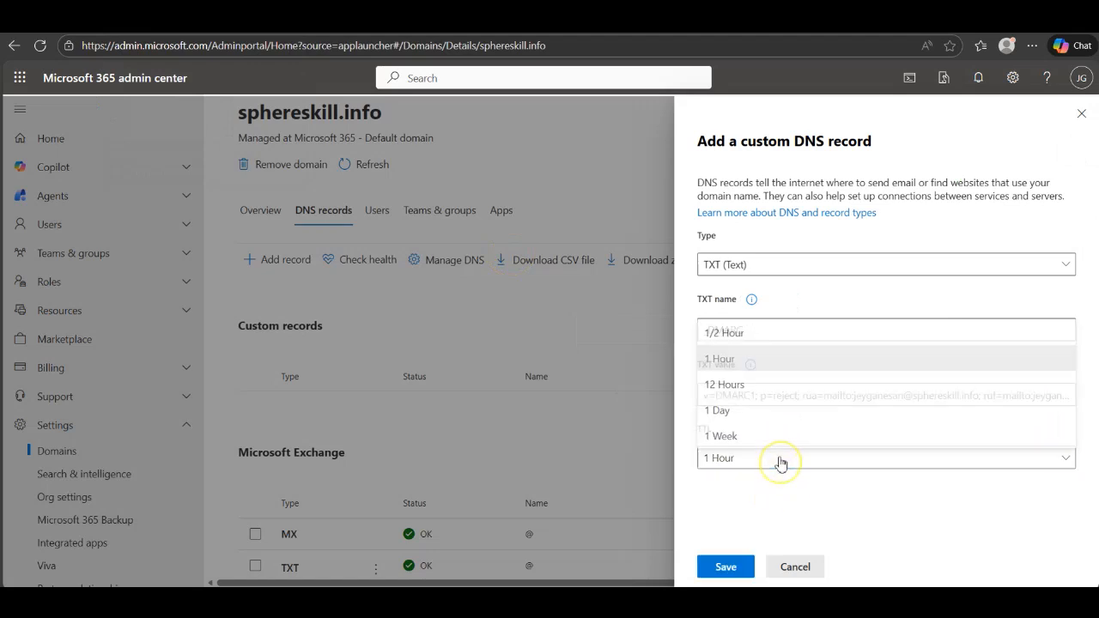
pyautogui.click(727, 331)
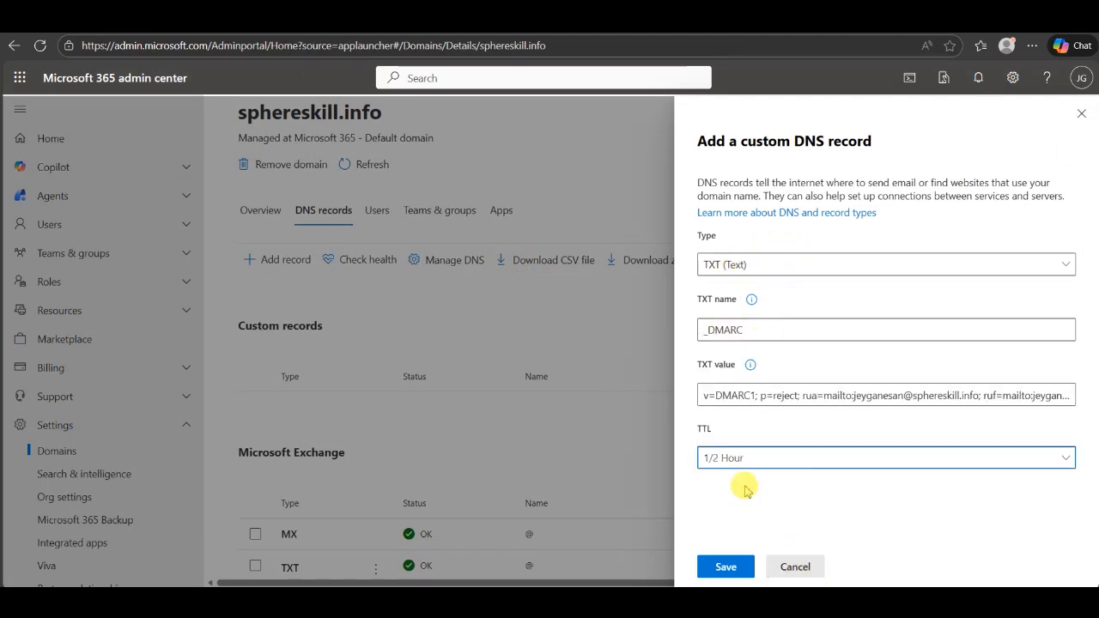
pyautogui.click(723, 570)
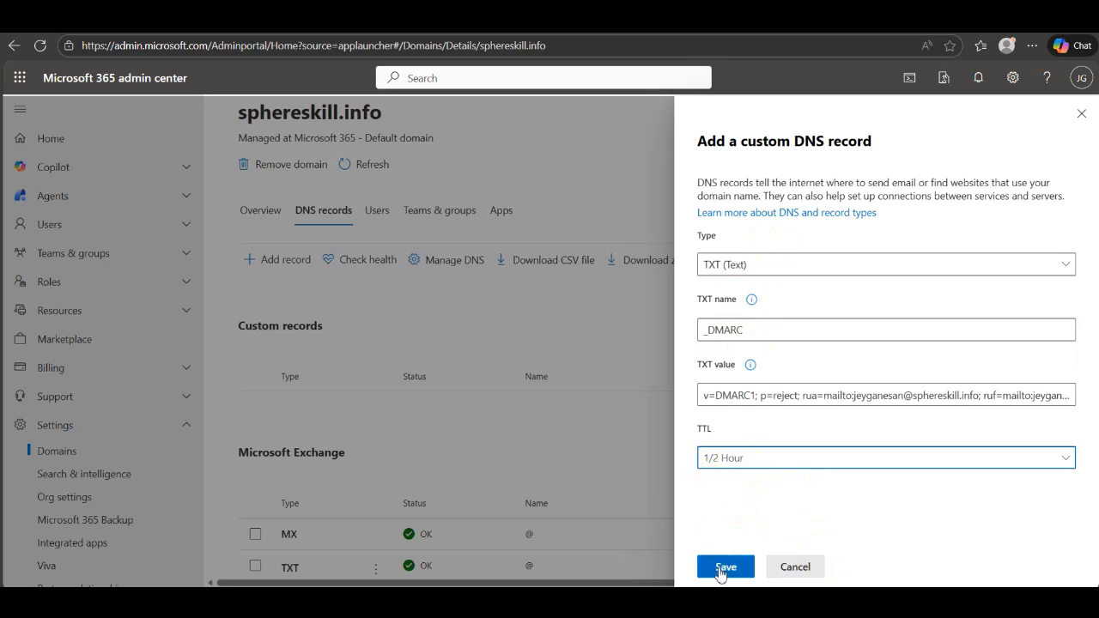
pyautogui.click(719, 570)
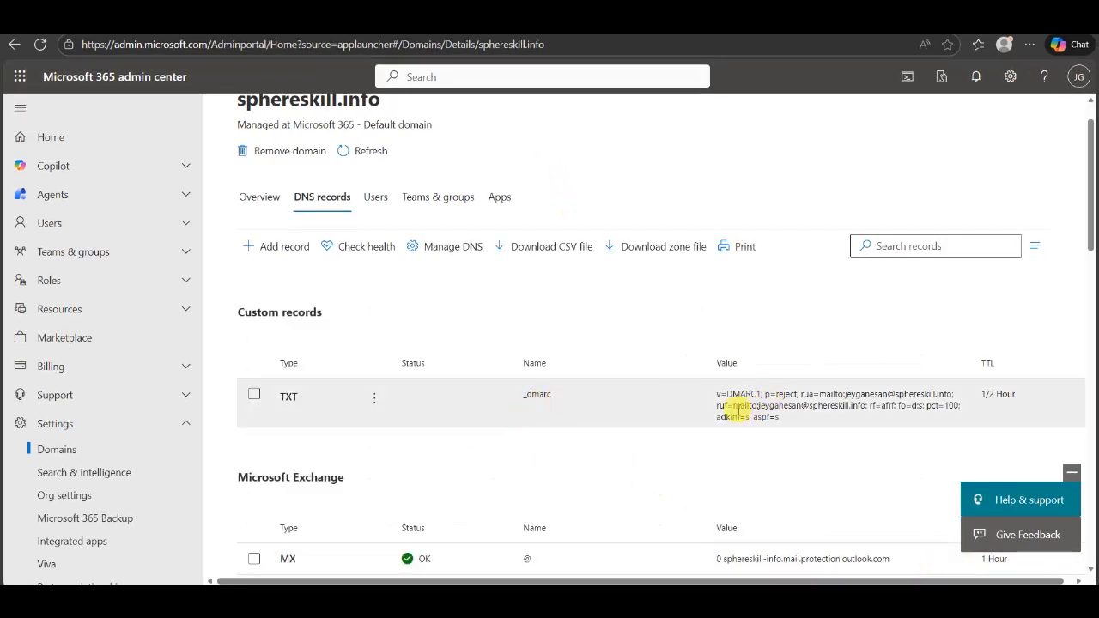
# Review the saved _dmarc TXT record's value and details, then return to MxToolbox
pyautogui.scroll(-2, 773, 419)
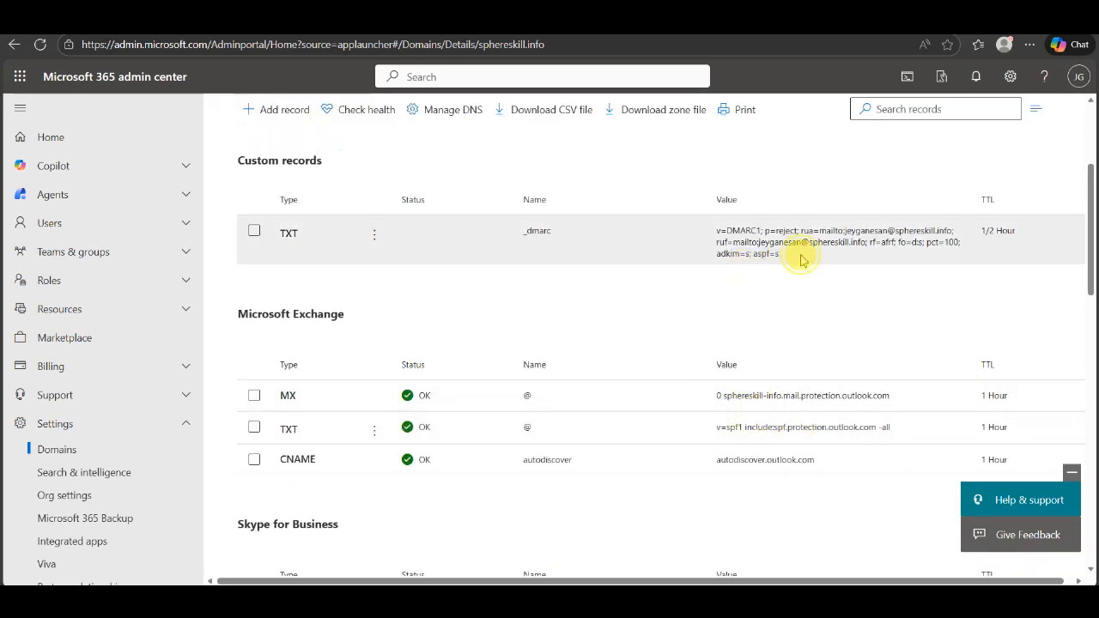
pyautogui.moveTo(800, 260); pyautogui.dragTo(693, 240)
pyautogui.click(693, 240)
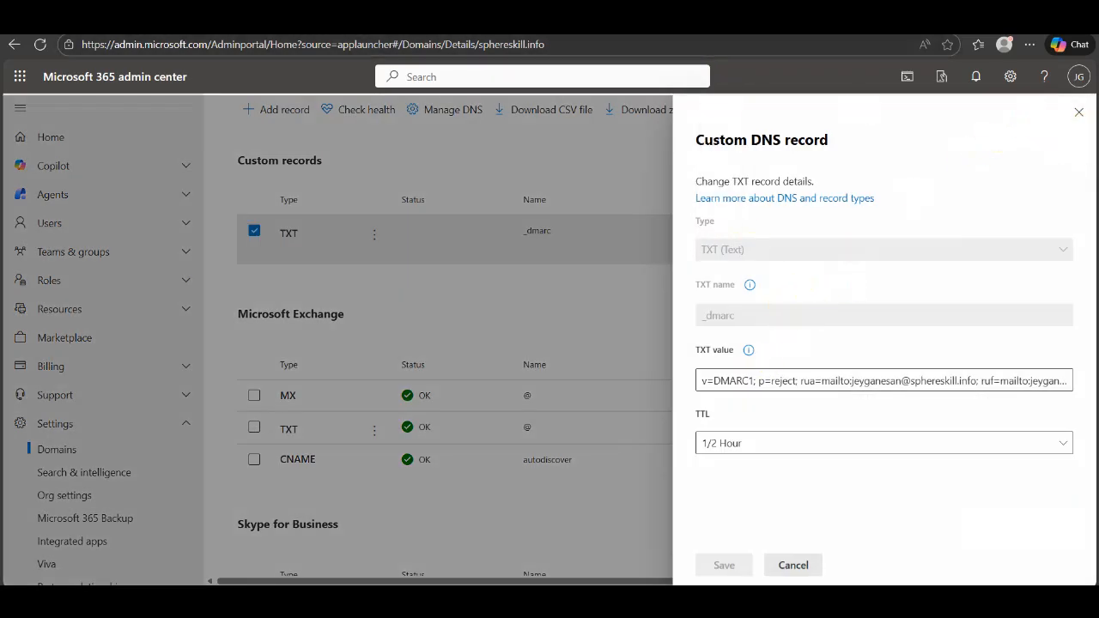
pyautogui.click(773, 21)
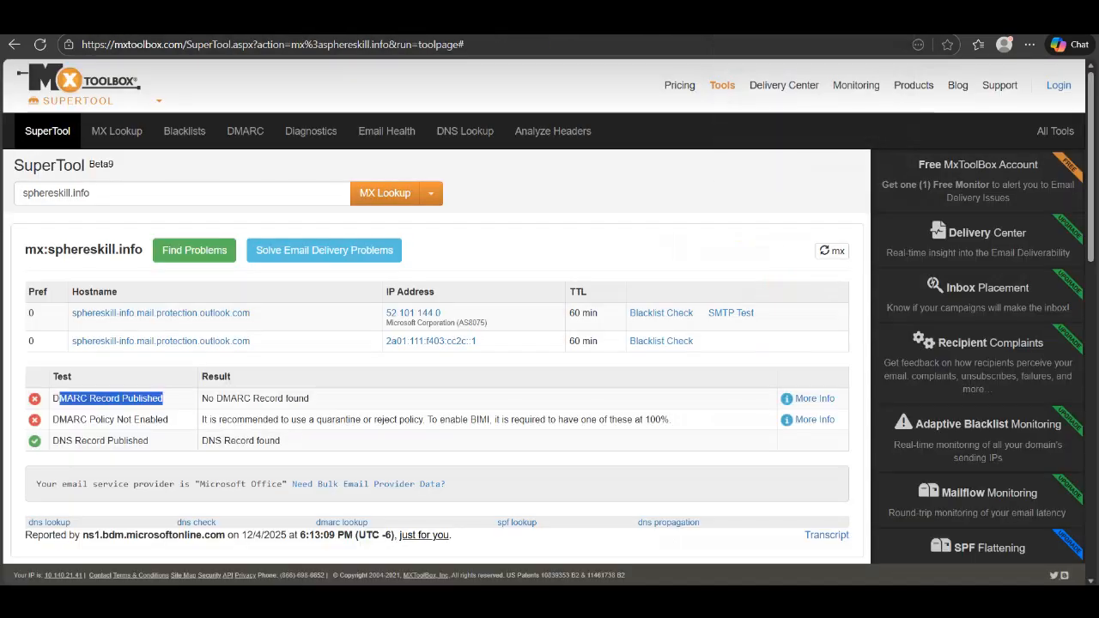
# Run a DMARC Lookup for sphereskill.info in MxToolbox
pyautogui.click(436, 197)
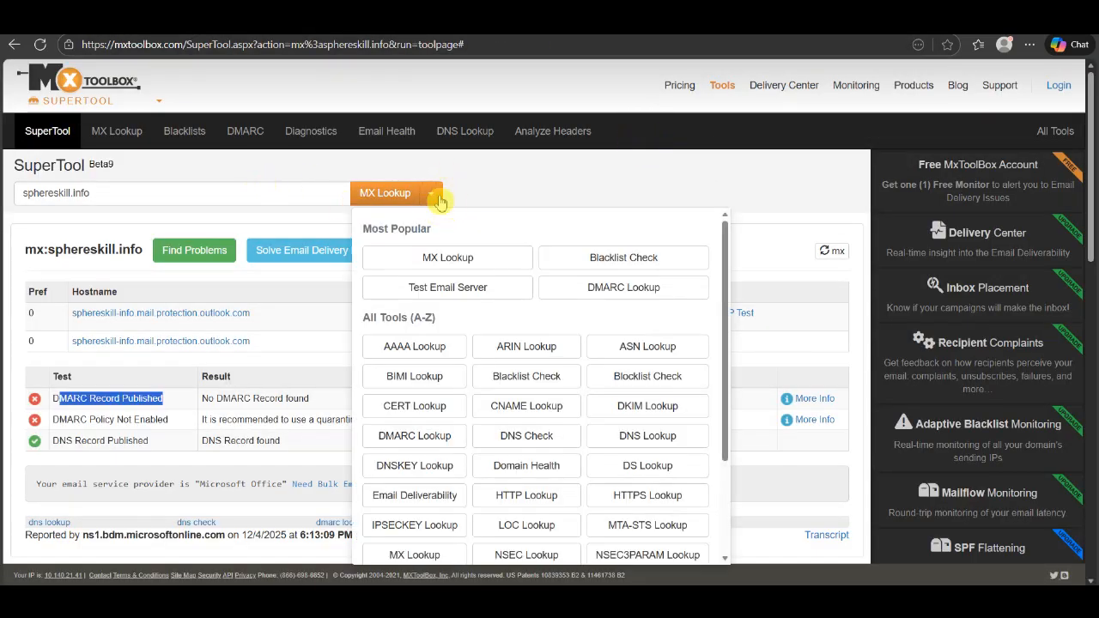
pyautogui.click(630, 296)
pyautogui.click(366, 197)
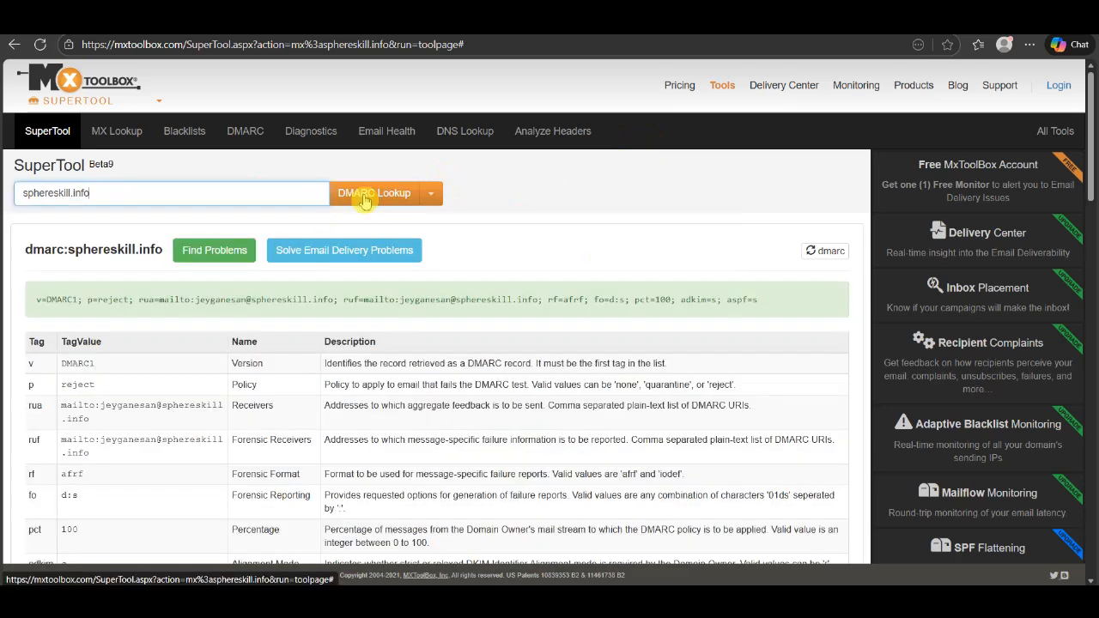
pyautogui.scroll(-1, 459, 335)
pyautogui.scroll(-1, 459, 334)
pyautogui.scroll(-1, 459, 337)
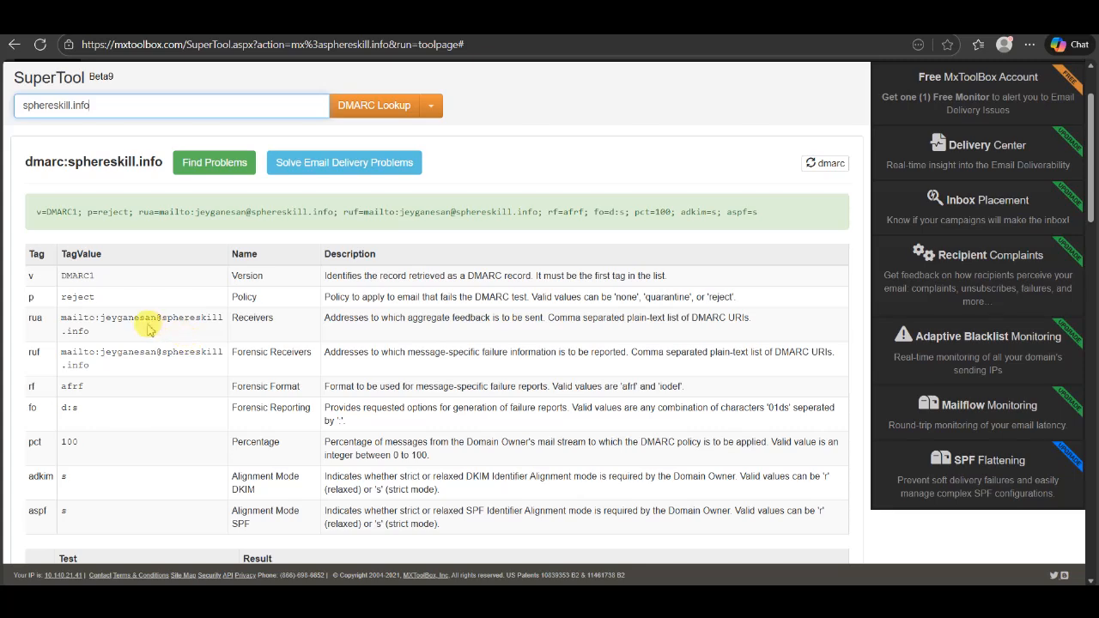
# Review the rua address and the p, rua and pct tags in the results table
pyautogui.moveTo(151, 319); pyautogui.dragTo(225, 321)
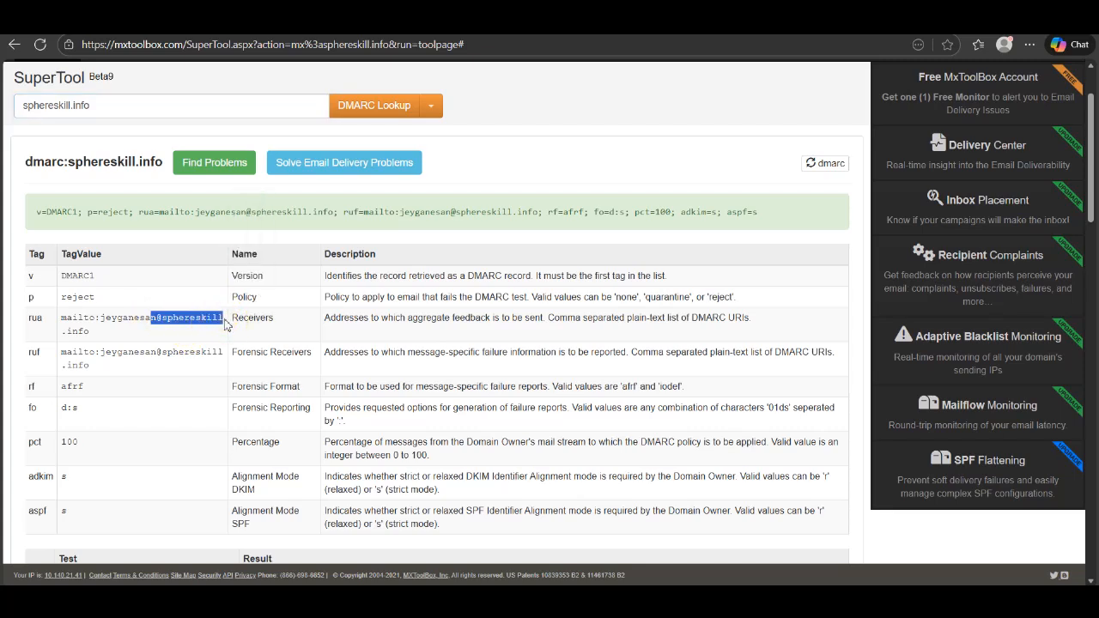
pyautogui.scroll(-1, 119, 270)
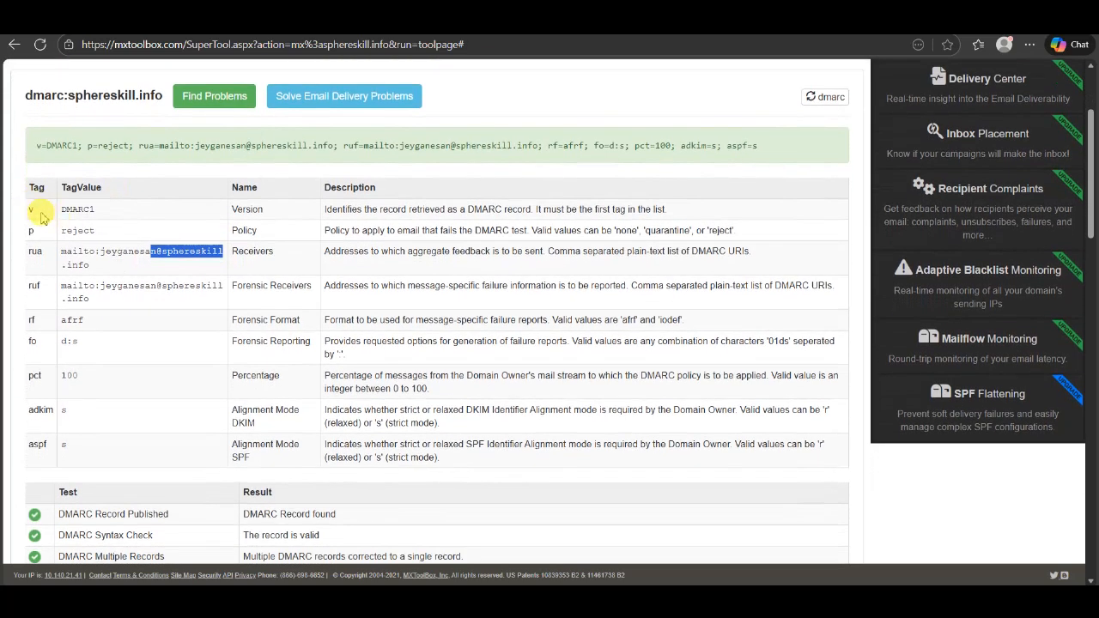
pyautogui.doubleClick(33, 230)
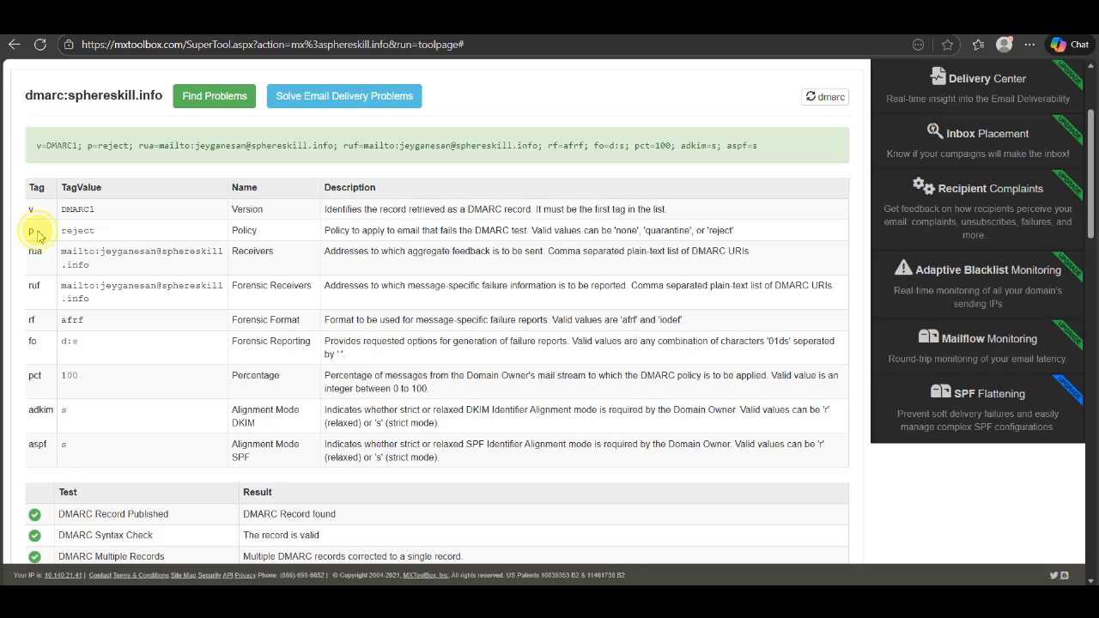
pyautogui.doubleClick(35, 251)
pyautogui.click(133, 262)
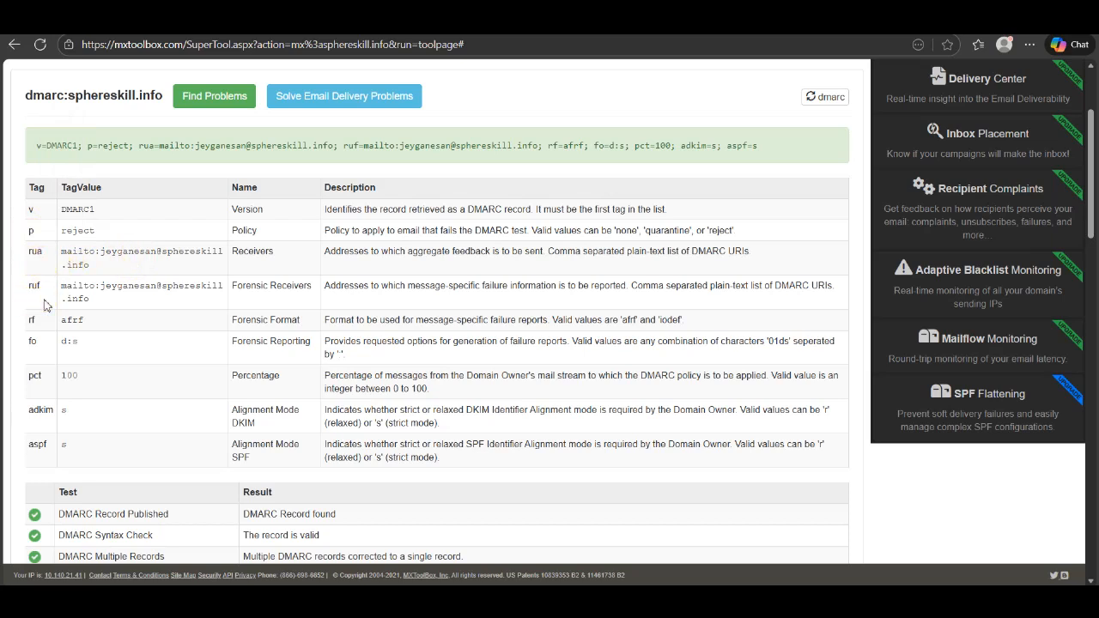
pyautogui.click(37, 270)
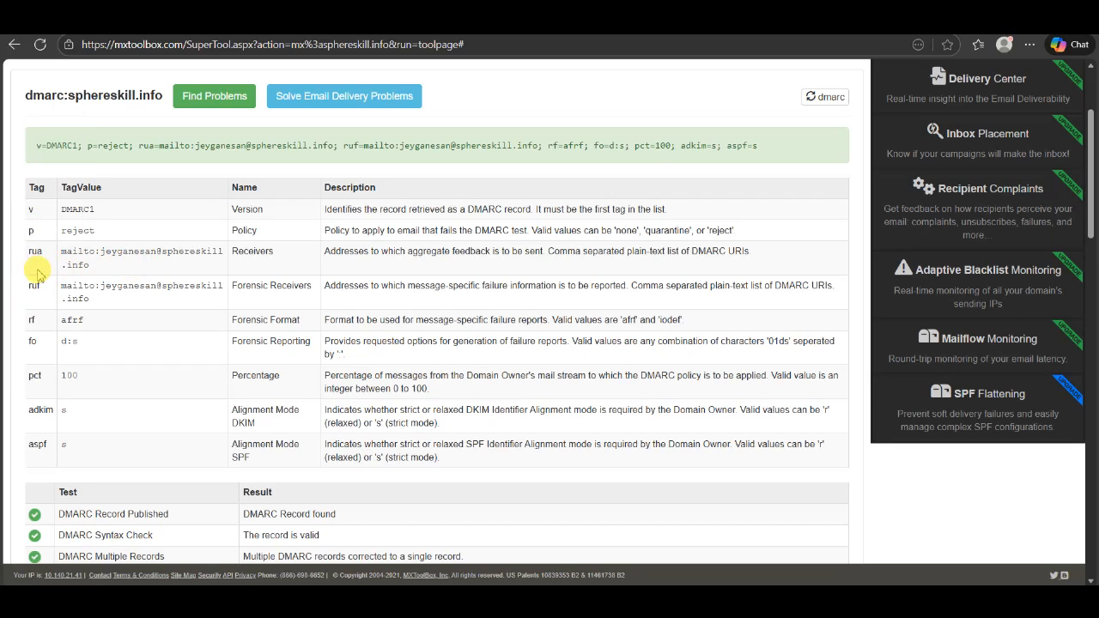
pyautogui.click(36, 342)
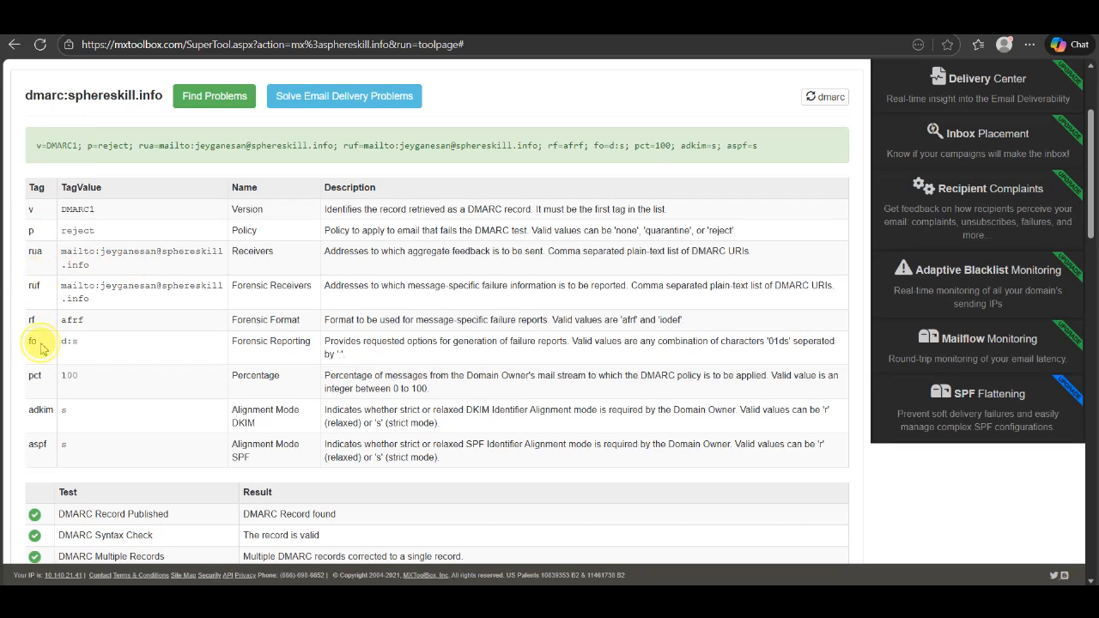
pyautogui.scroll(-1, 39, 343)
pyautogui.doubleClick(34, 333)
pyautogui.rightClick(28, 350)
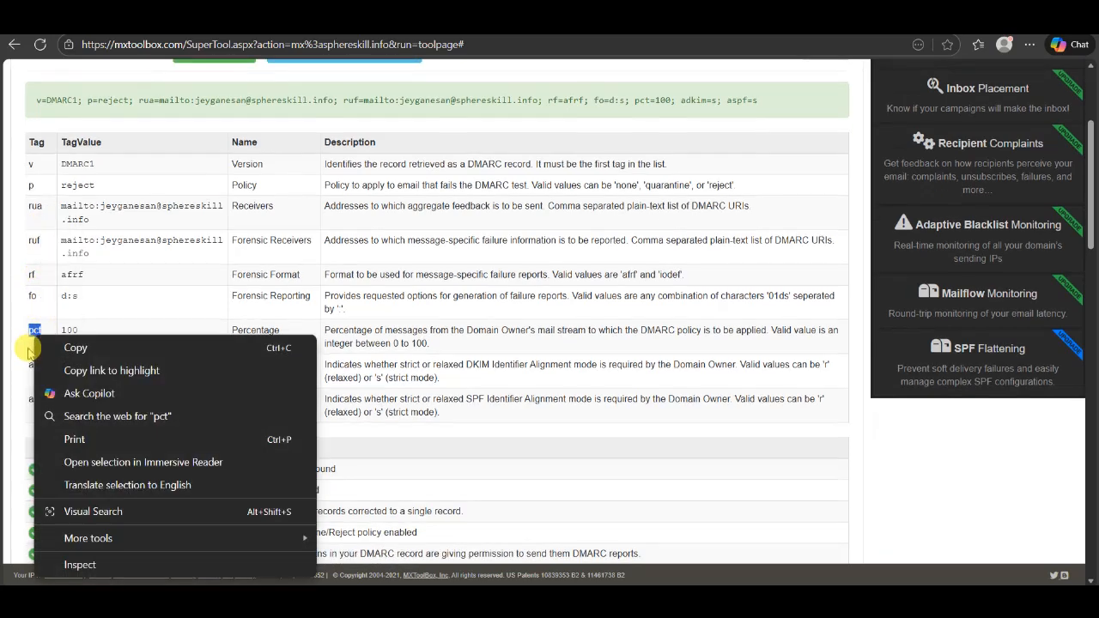
pyautogui.click(33, 369)
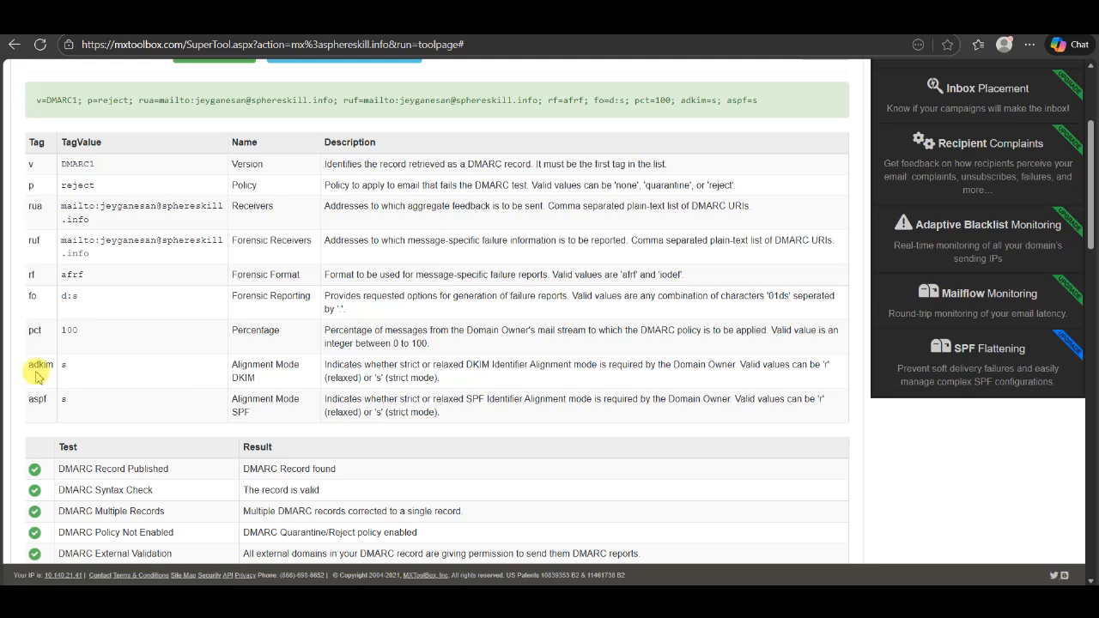
pyautogui.scroll(-1, 35, 378)
pyautogui.click(31, 368)
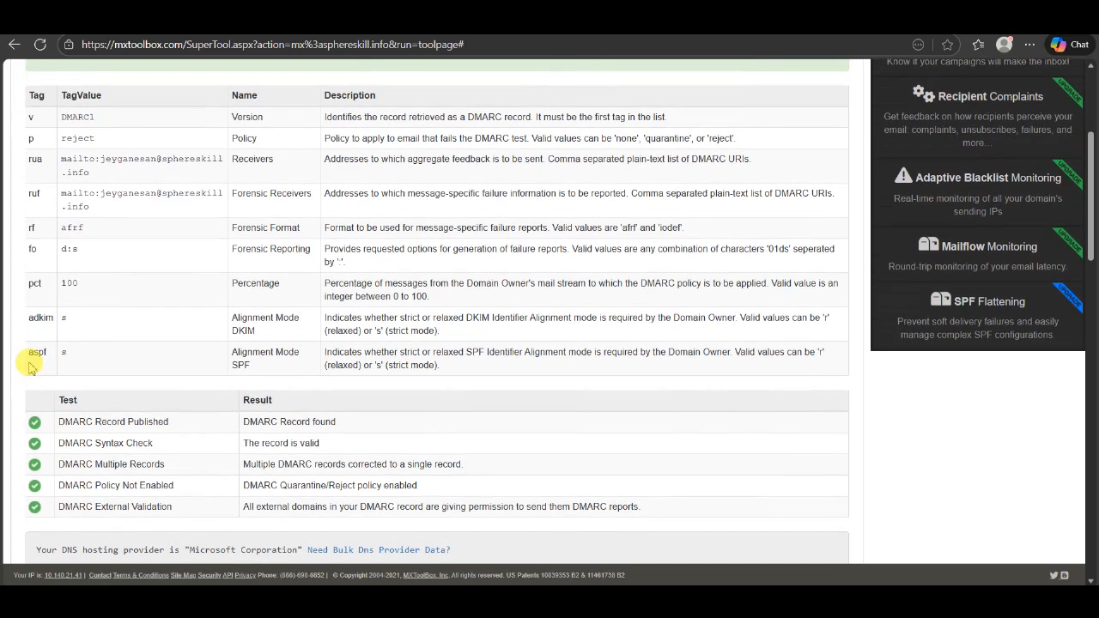
pyautogui.click(39, 367)
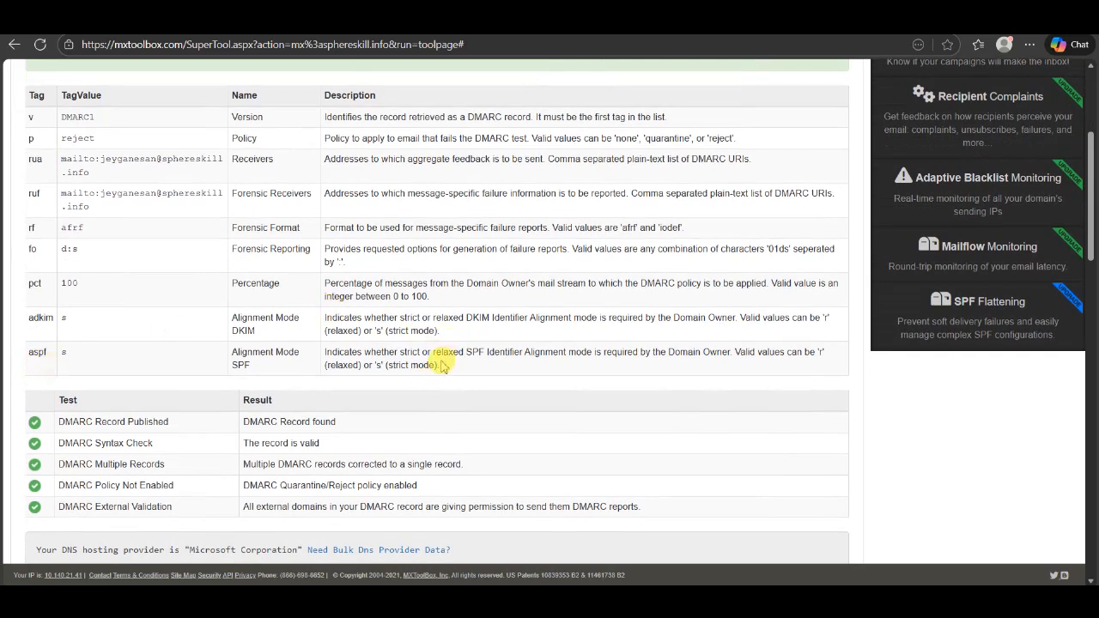
pyautogui.moveTo(448, 370); pyautogui.dragTo(392, 322)
pyautogui.scroll(-1, 403, 412)
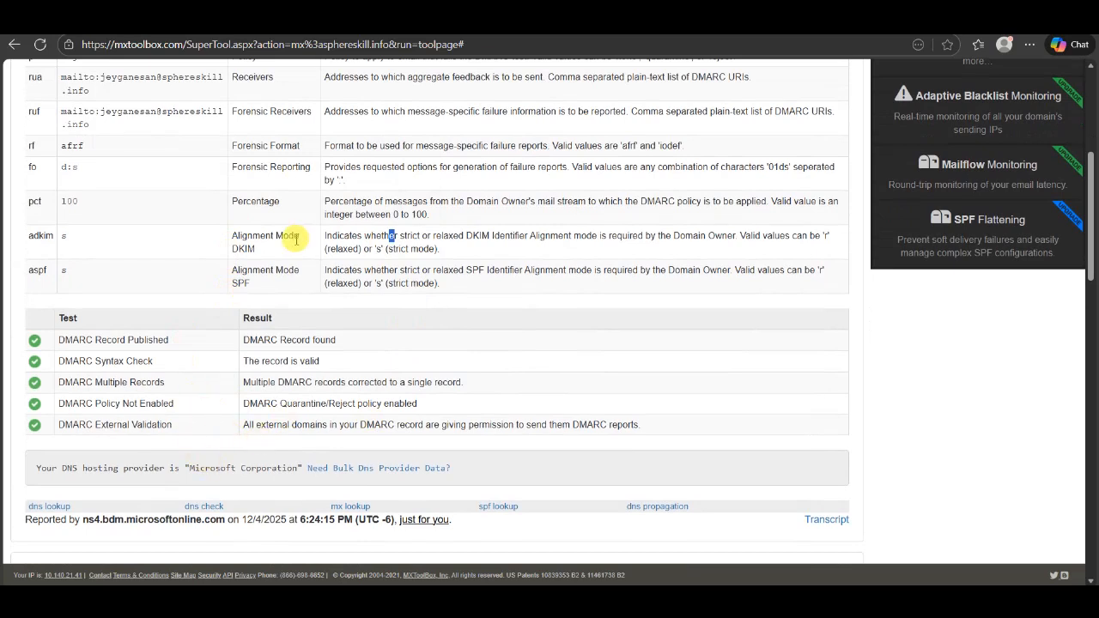
pyautogui.scroll(2, 296, 240)
pyautogui.scroll(3, 297, 241)
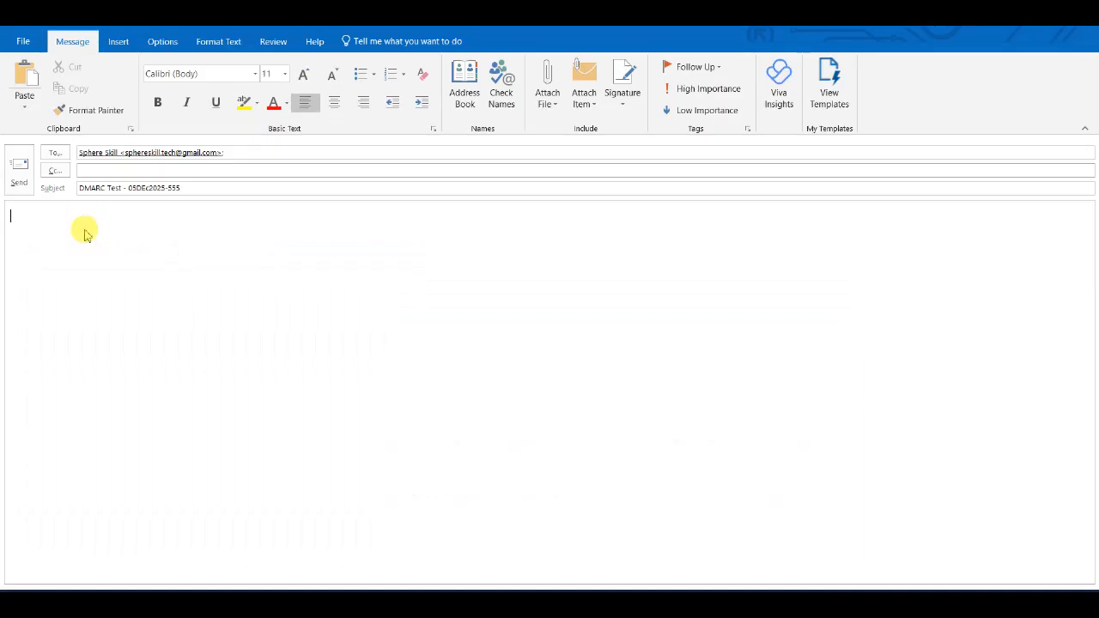
# Send the test email with body 'Test mail for - DARC Sta' and return to MxToolbox
pyautogui.write('T')
pyautogui.write('est mail for - D')
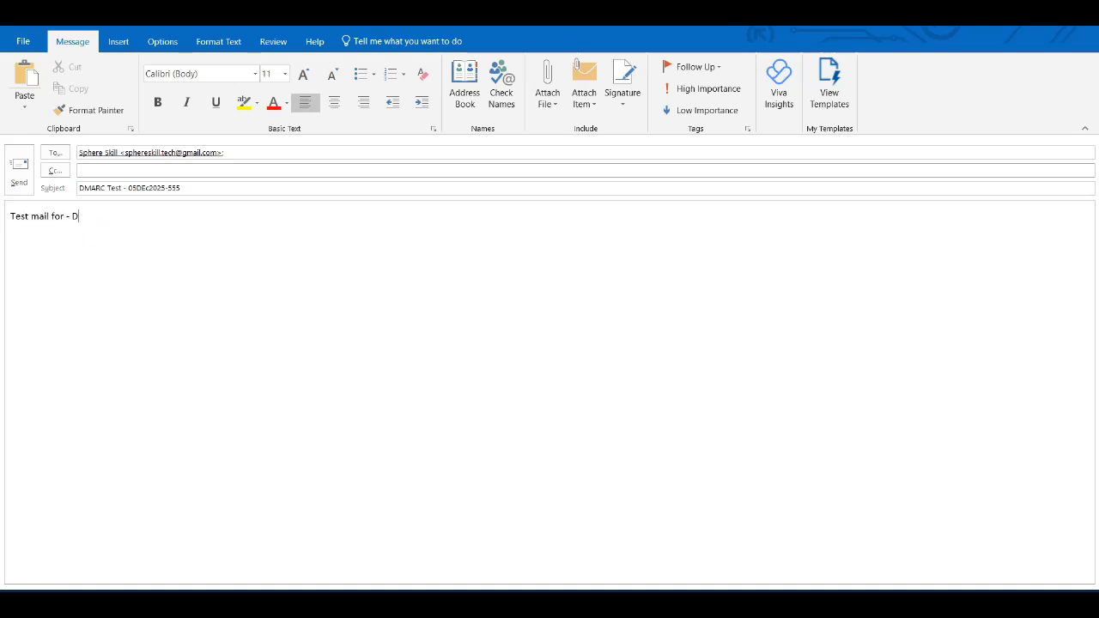
pyautogui.write('ARC Status')
pyautogui.click(19, 175)
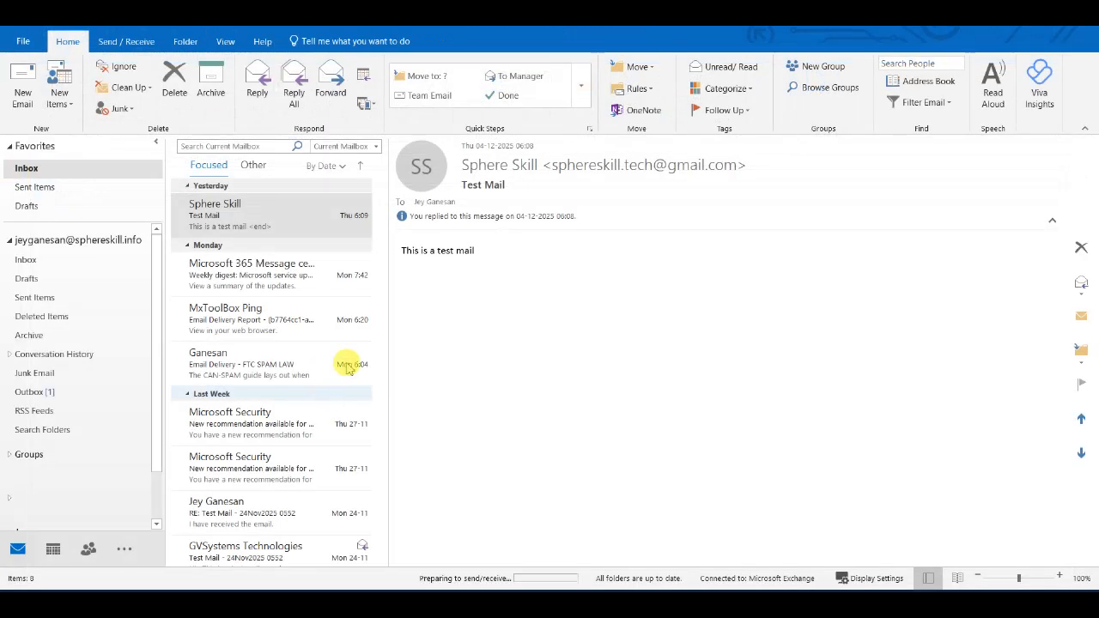
pyautogui.moveTo(195, 600)
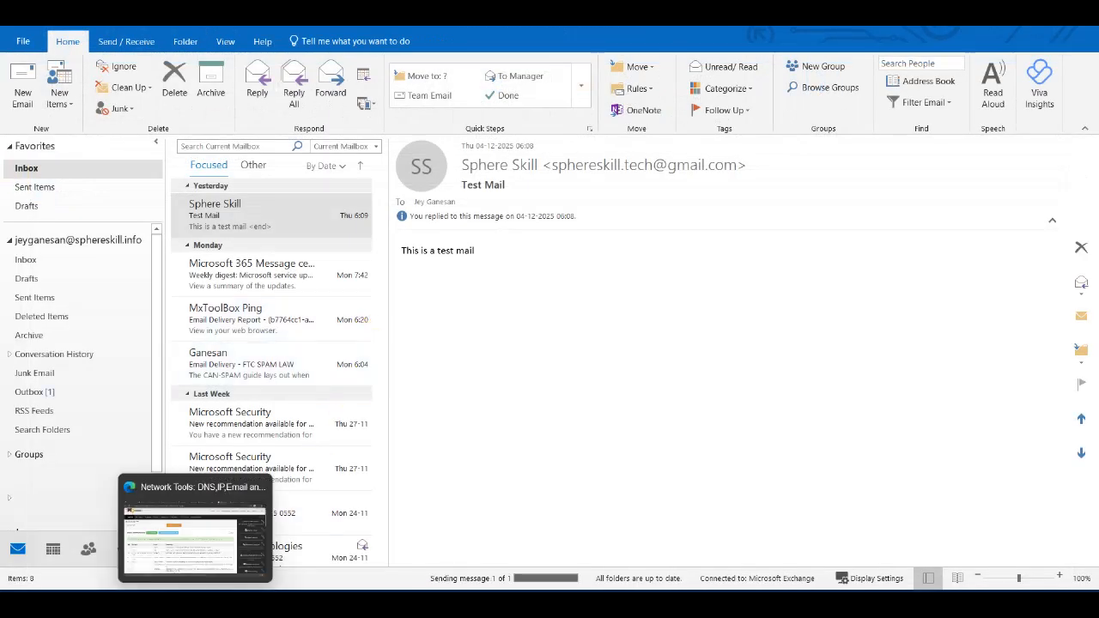
pyautogui.click(196, 537)
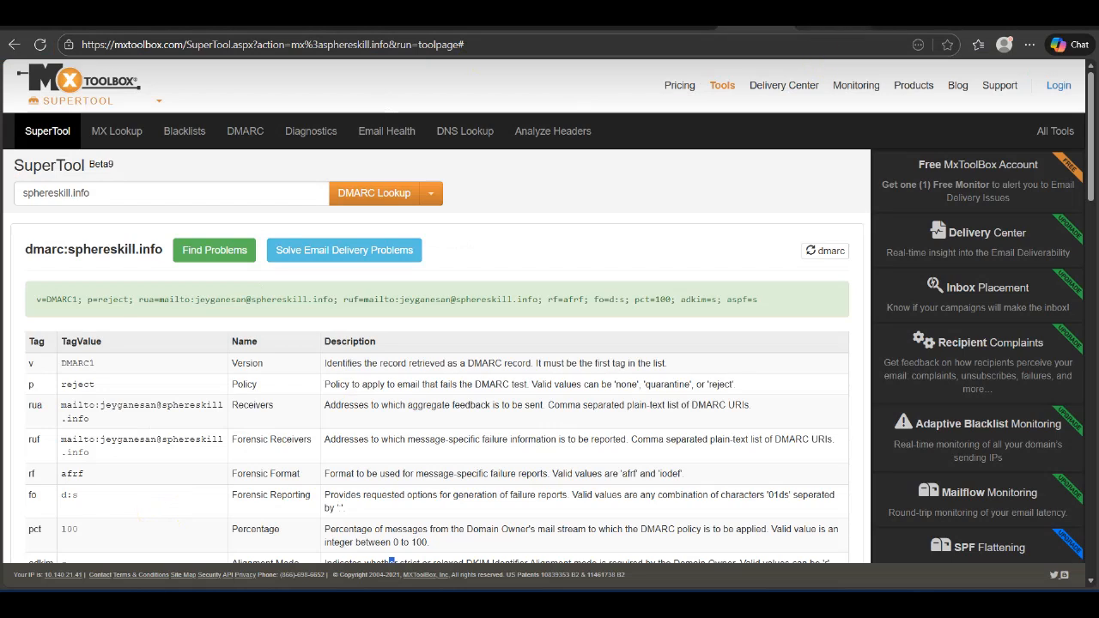
# Open the 'DMARC Test - 05DEc2025-555' email in Gmail and choose Show original
pyautogui.click(831, 18)
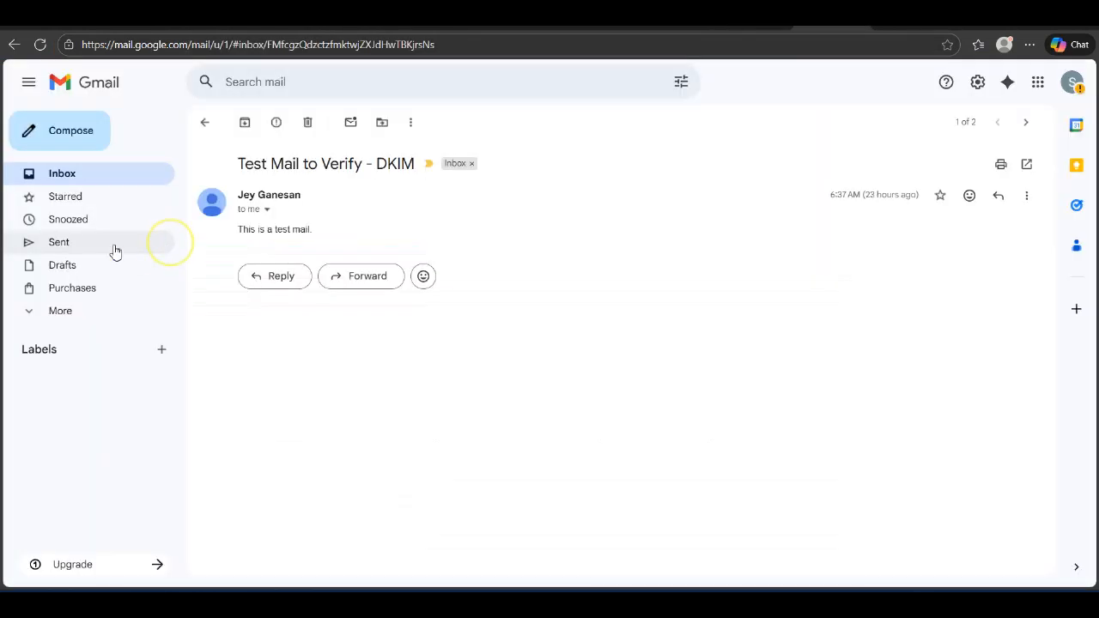
pyautogui.click(69, 177)
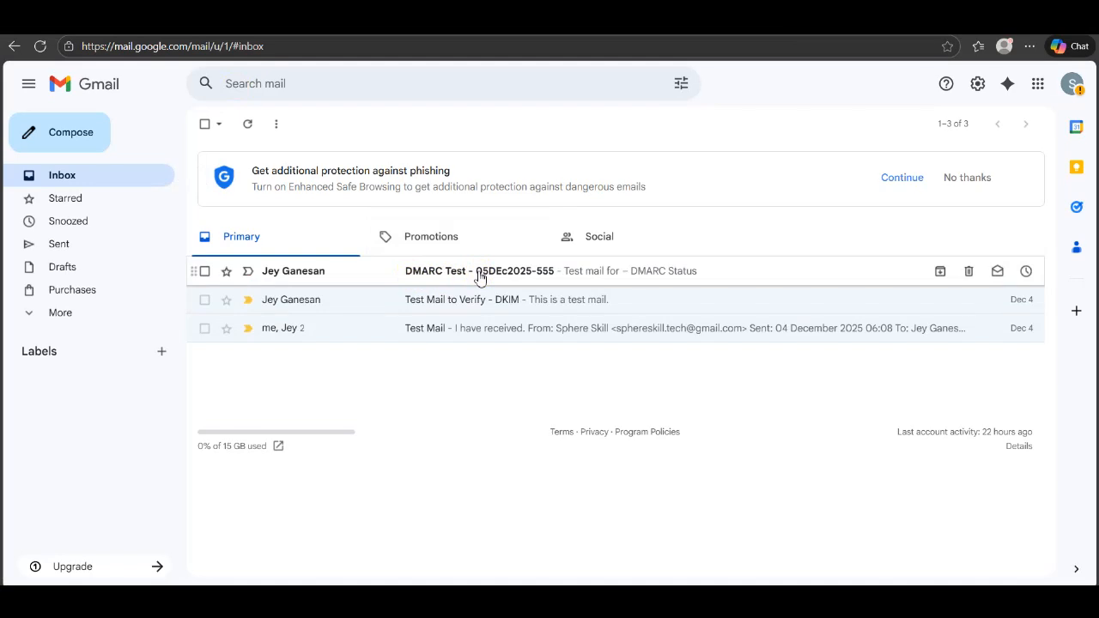
pyautogui.click(480, 277)
pyautogui.click(479, 276)
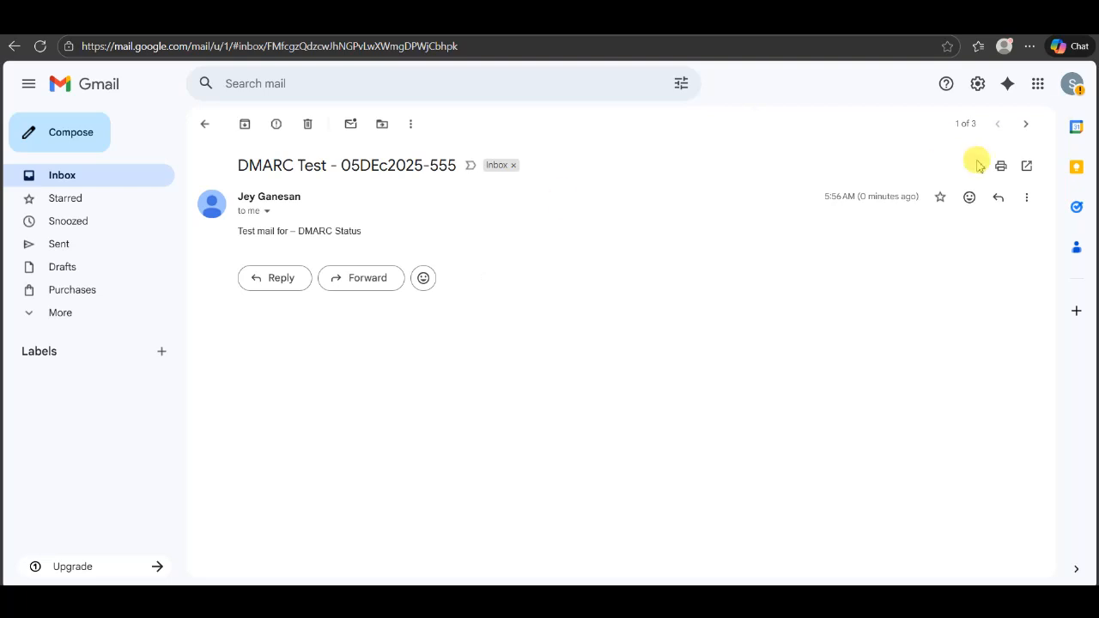
pyautogui.click(1029, 200)
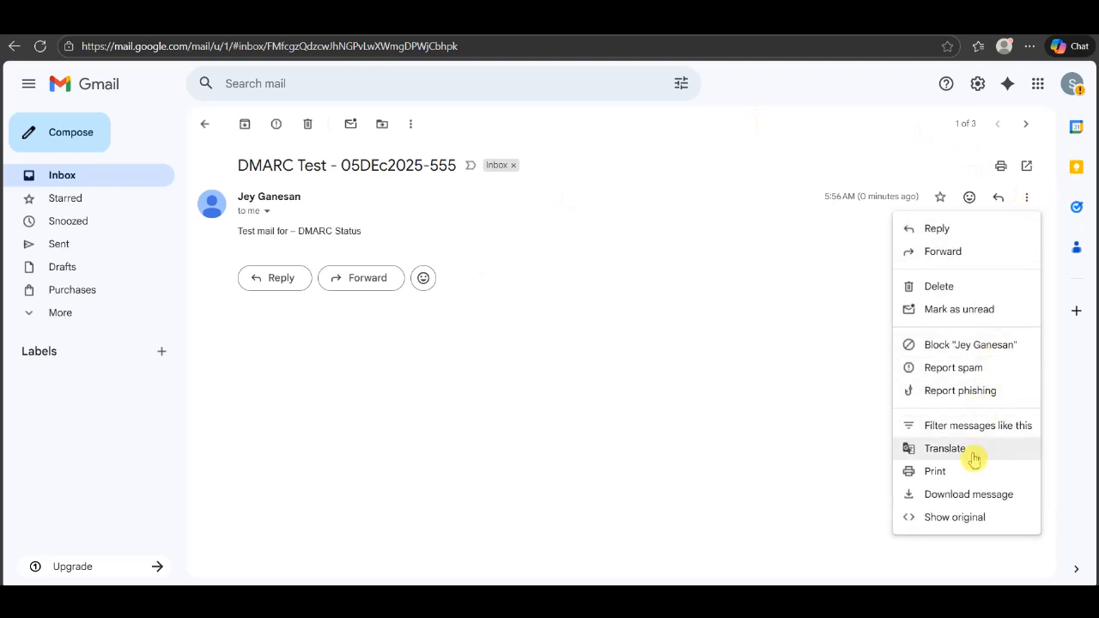
pyautogui.click(968, 520)
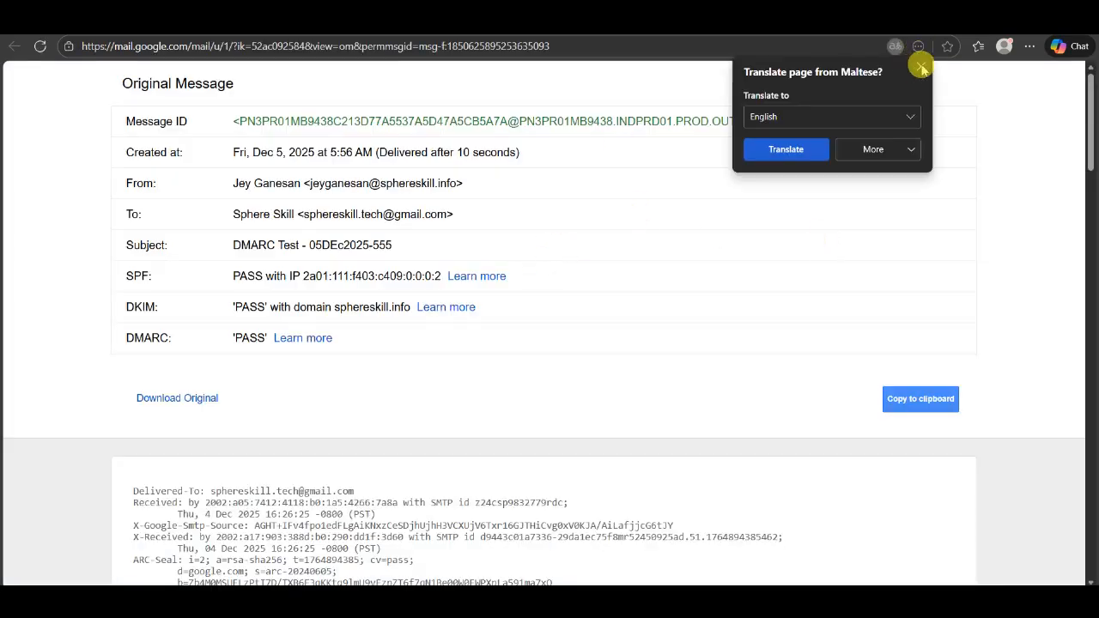
pyautogui.click(920, 66)
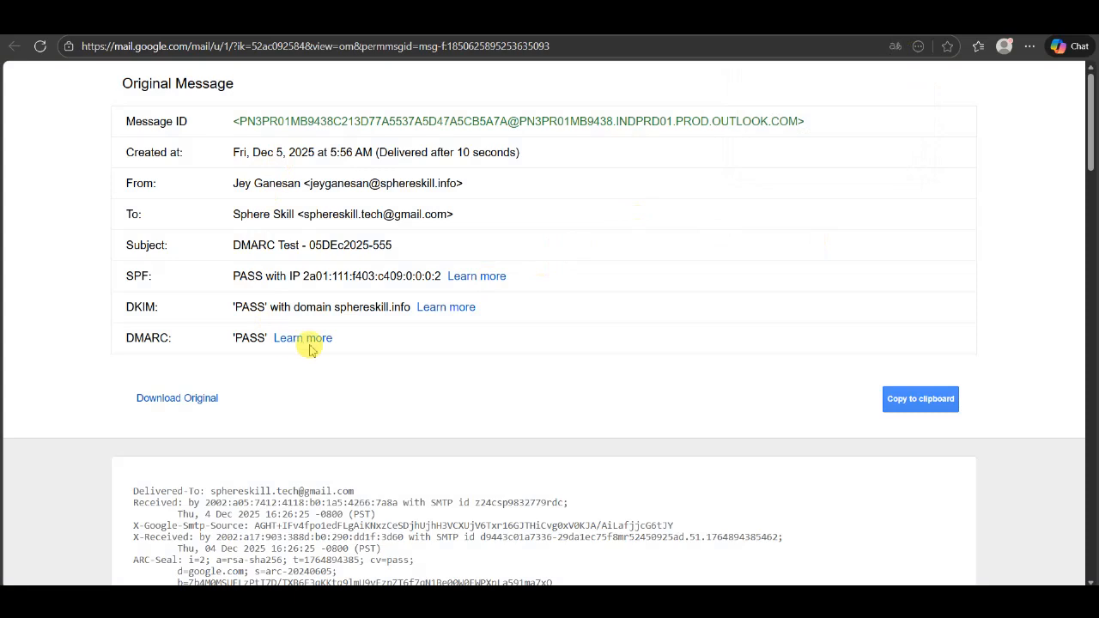
pyautogui.doubleClick(245, 337)
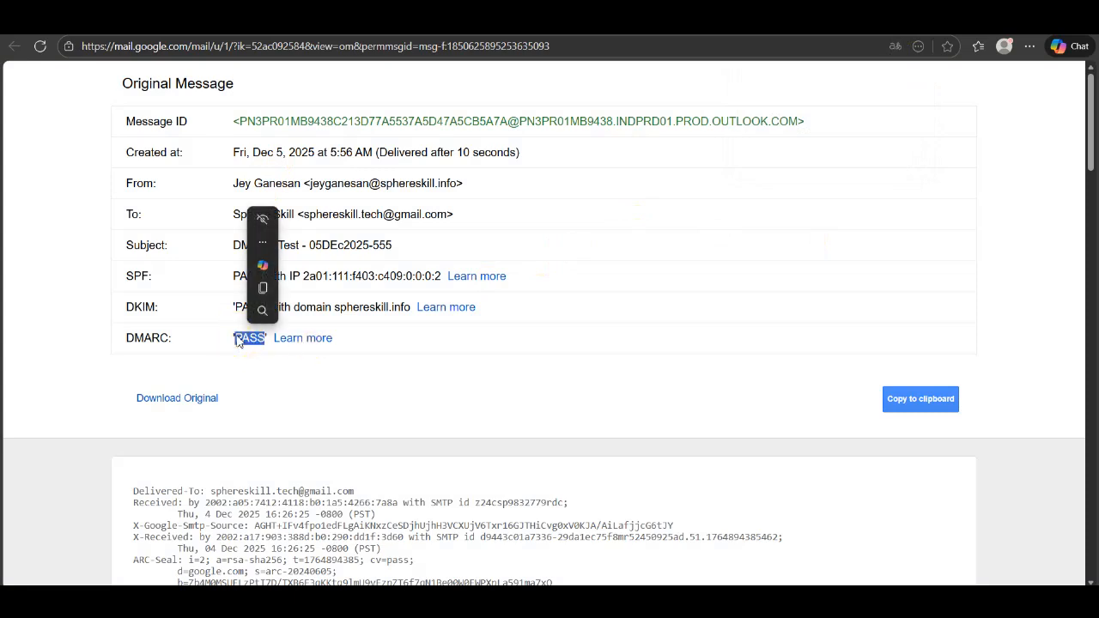
pyautogui.click(910, 19)
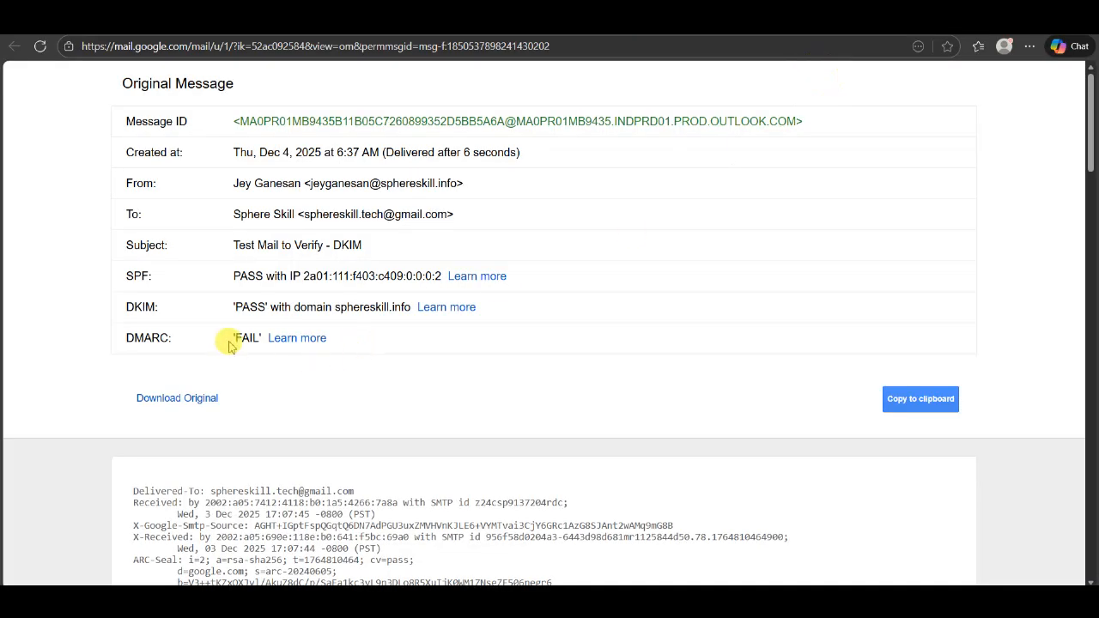
pyautogui.moveTo(233, 152); pyautogui.dragTo(323, 152)
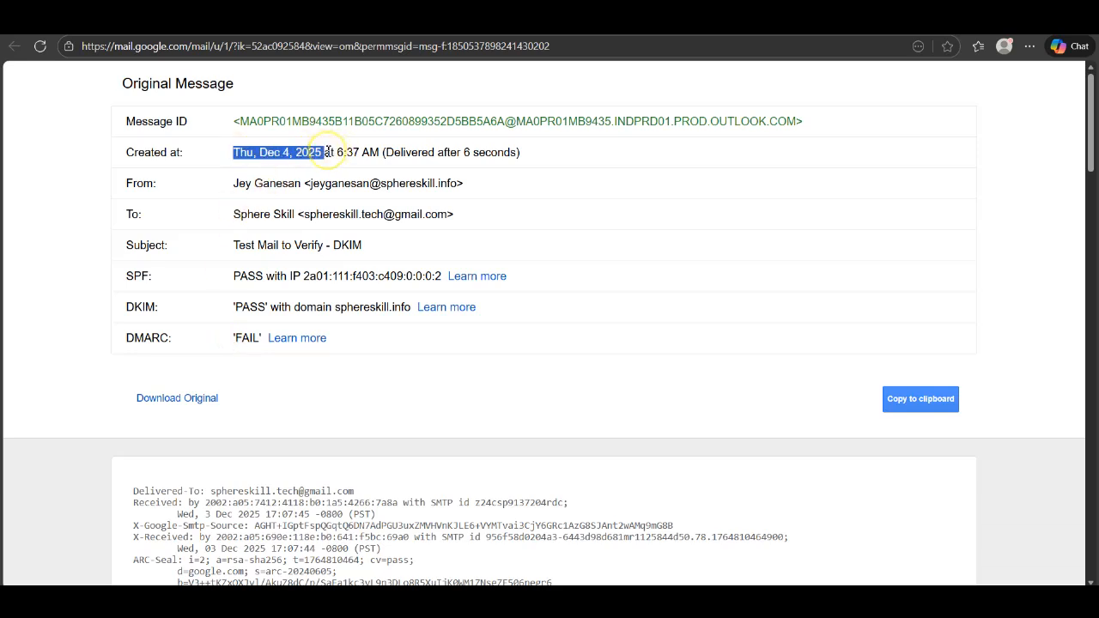
pyautogui.click(282, 243)
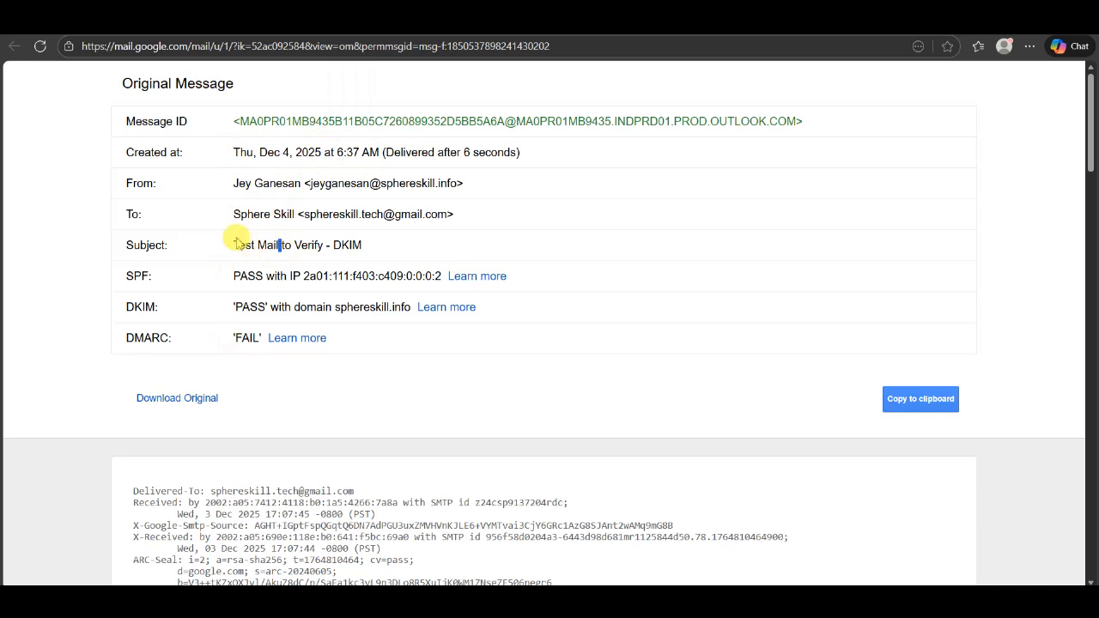
pyautogui.doubleClick(246, 340)
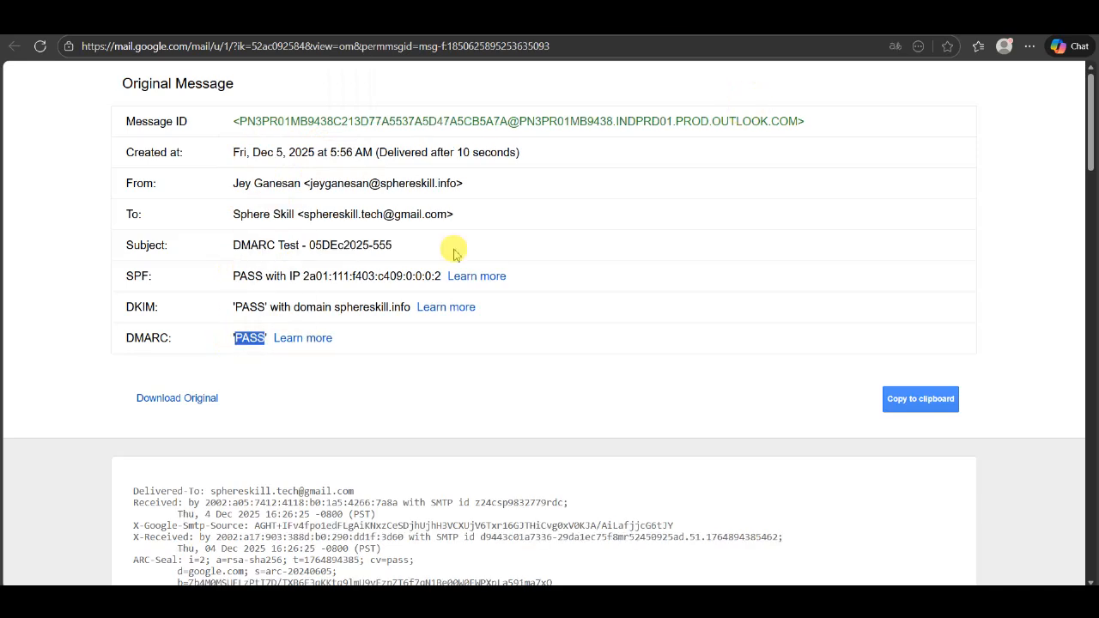
pyautogui.click(513, 226)
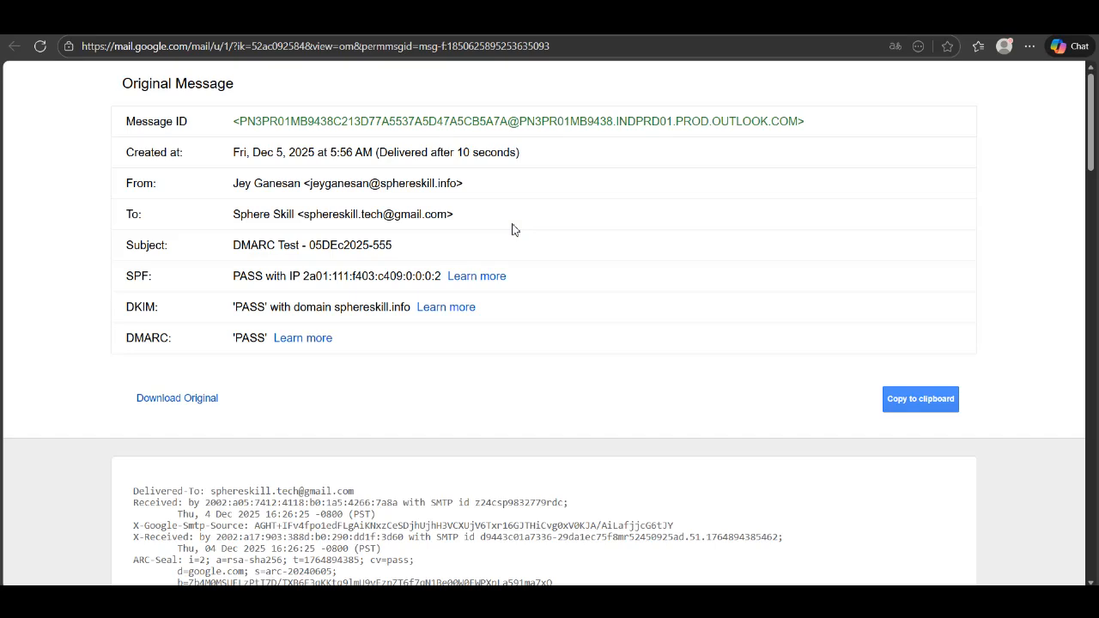
pyautogui.doubleClick(247, 338)
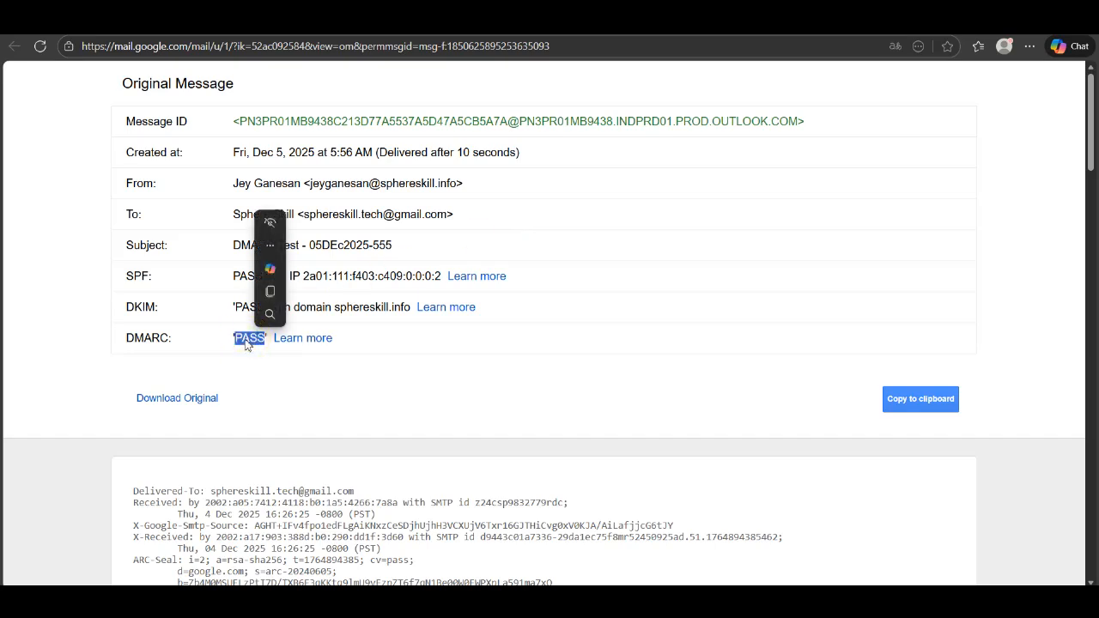
pyautogui.doubleClick(246, 340)
pyautogui.click(246, 339)
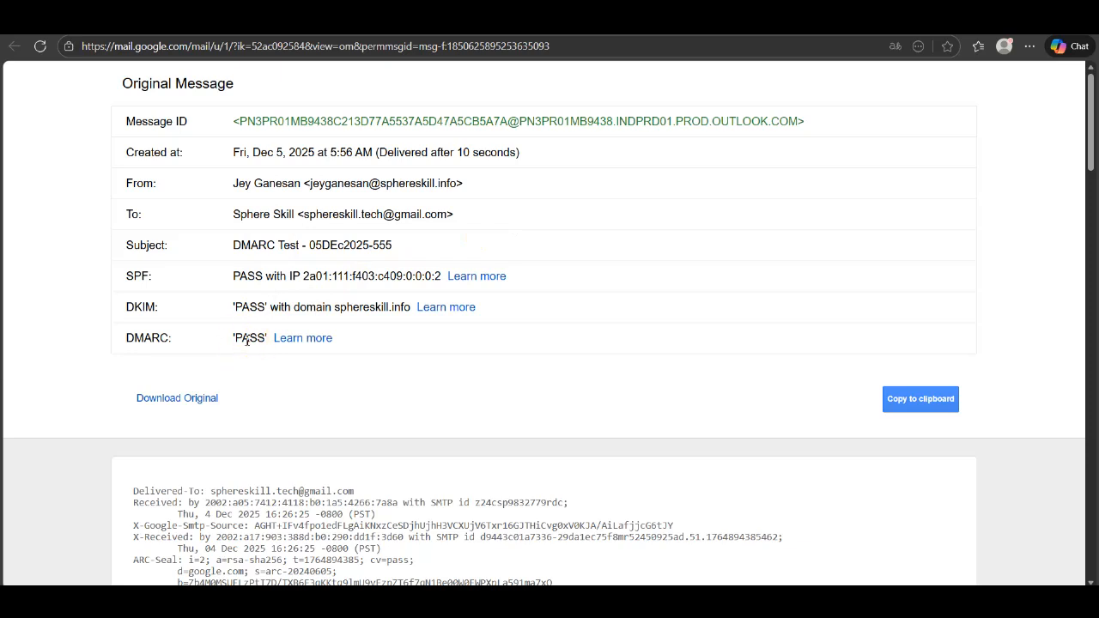
pyautogui.scroll(-3, 246, 340)
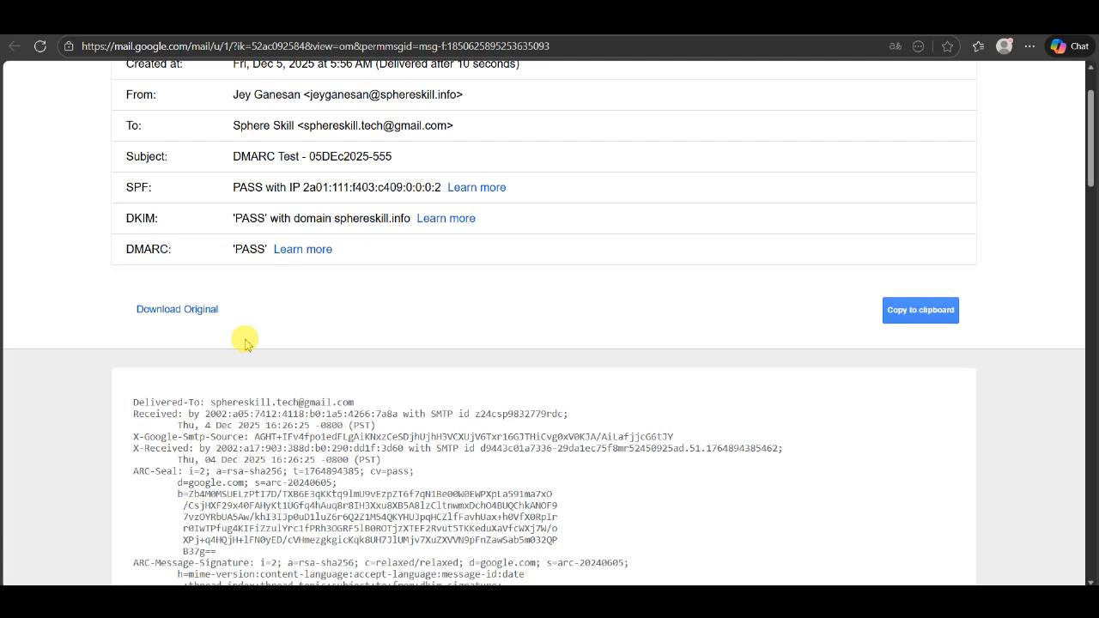
# Inspect the spf=pass sender address and the p=REJECT sp=REJECT policy in the raw headers
pyautogui.scroll(-3, 247, 340)
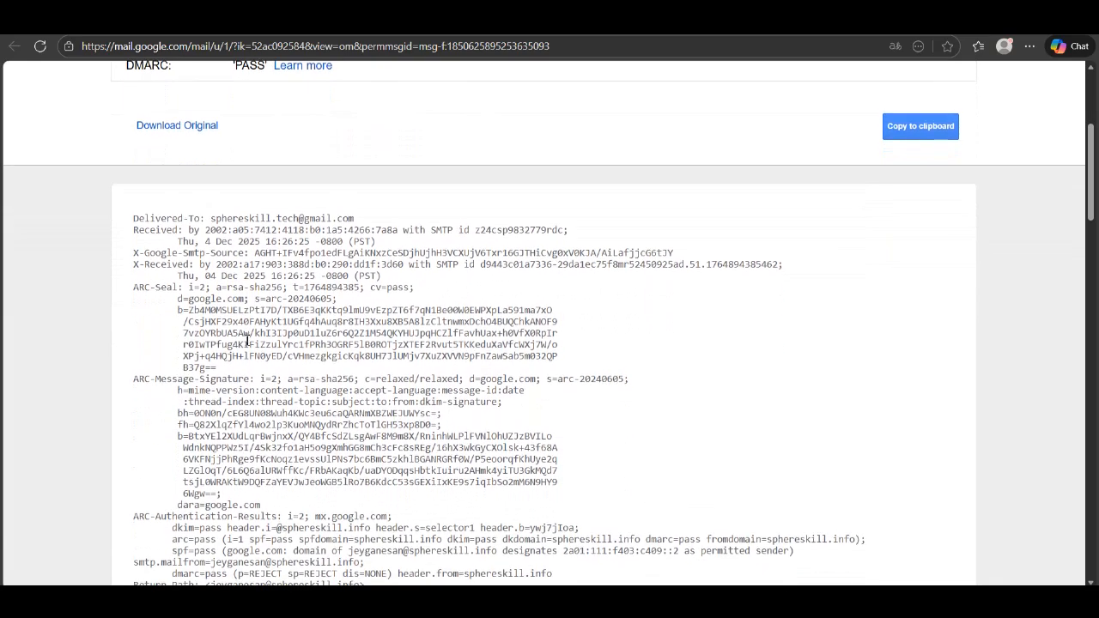
pyautogui.scroll(-1, 246, 340)
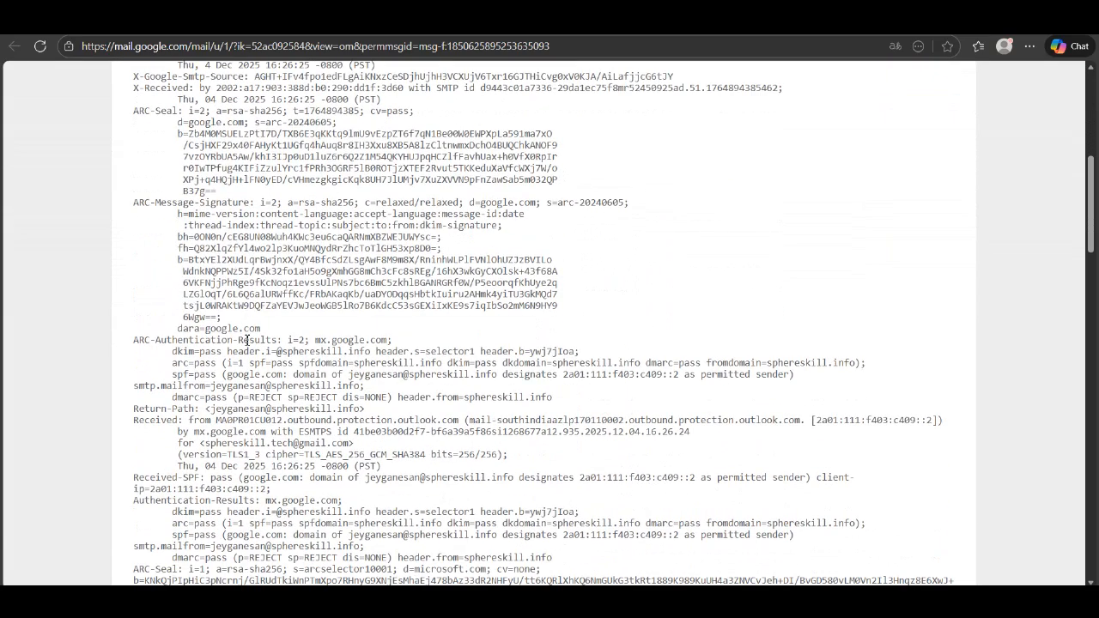
pyautogui.scroll(-1, 246, 340)
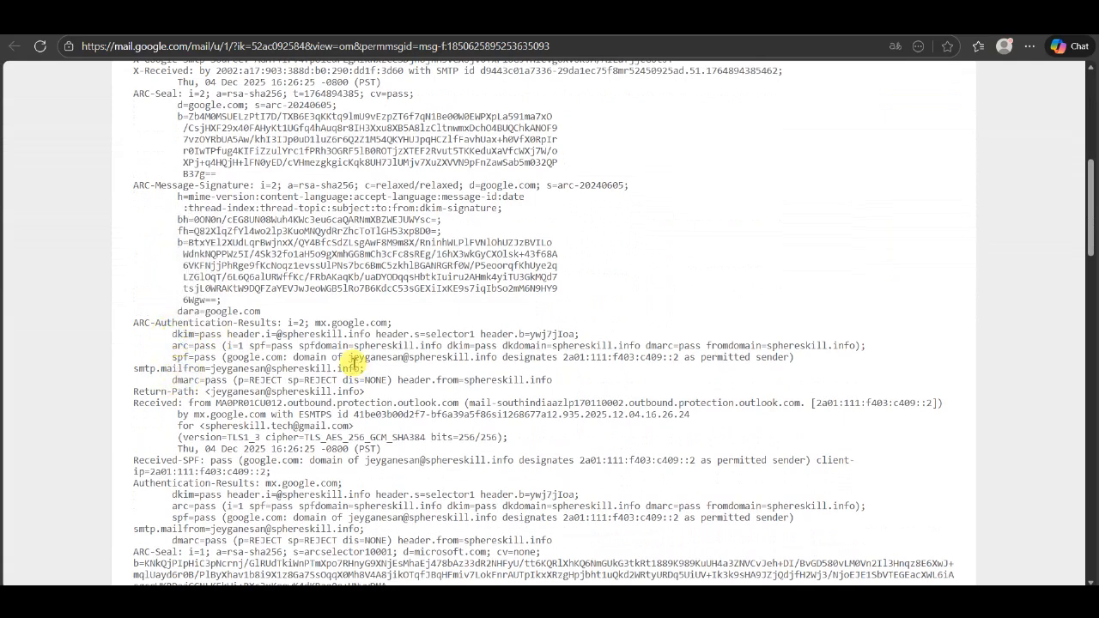
pyautogui.moveTo(349, 357); pyautogui.dragTo(498, 359)
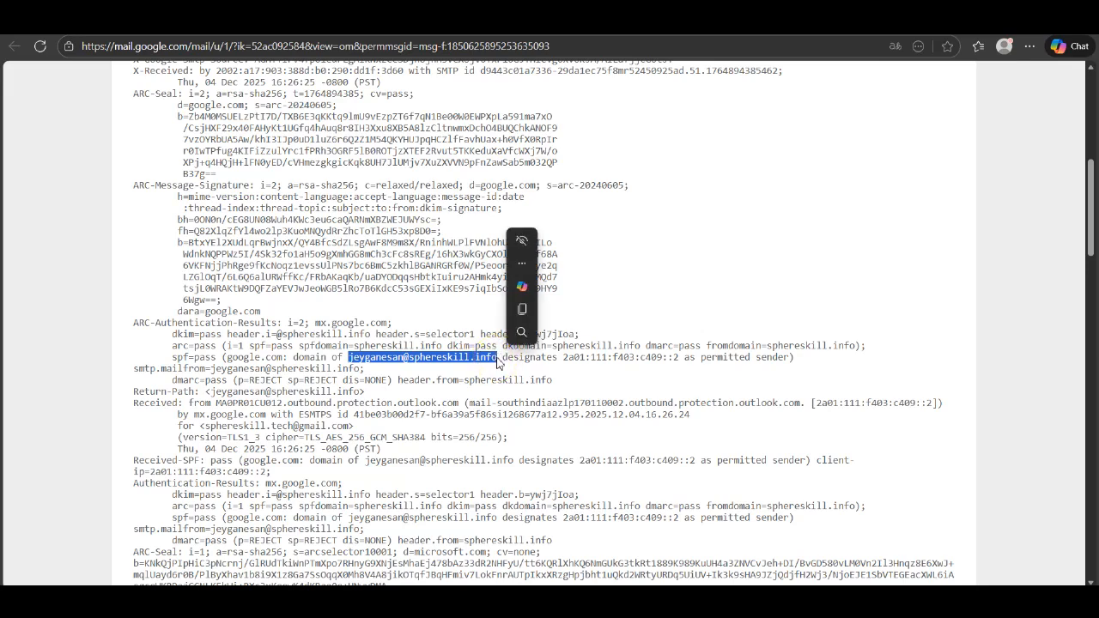
pyautogui.scroll(-1, 498, 359)
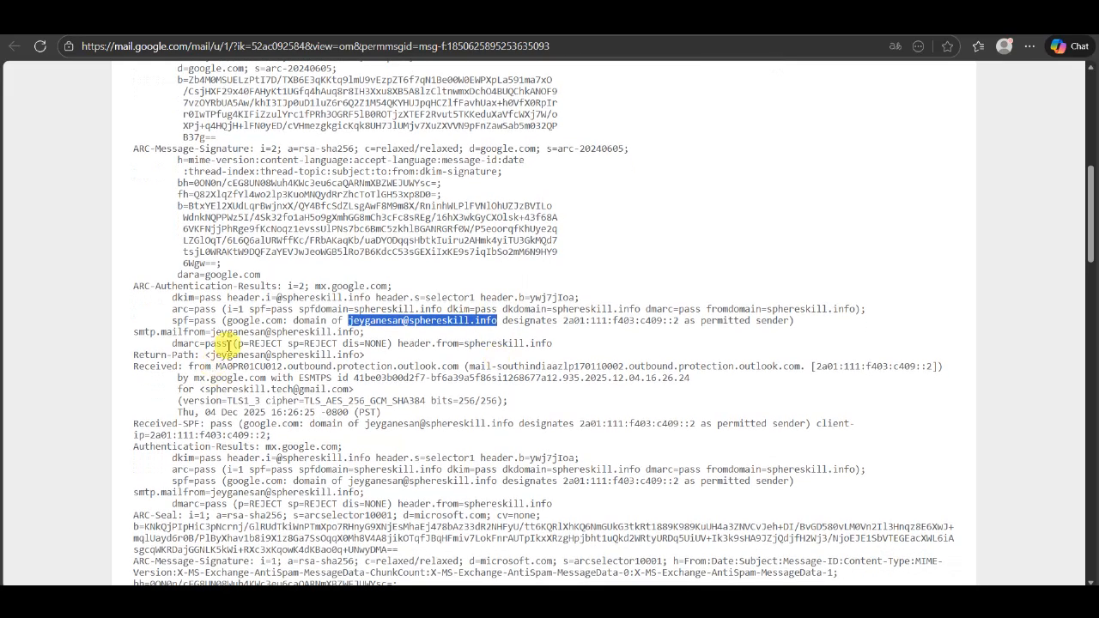
pyautogui.moveTo(239, 343); pyautogui.dragTo(376, 343)
pyautogui.click(335, 368)
# Highlight the full dmarc=pass policy result, then return to the Gmail inbox
pyautogui.scroll(-1, 339, 363)
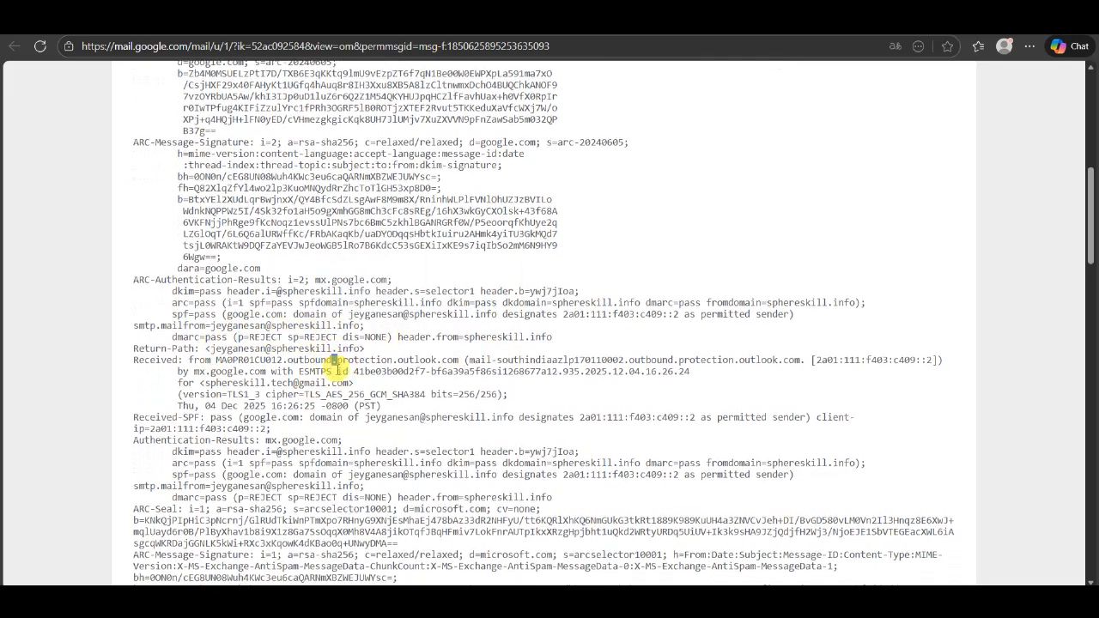
pyautogui.moveTo(169, 335); pyautogui.dragTo(388, 336)
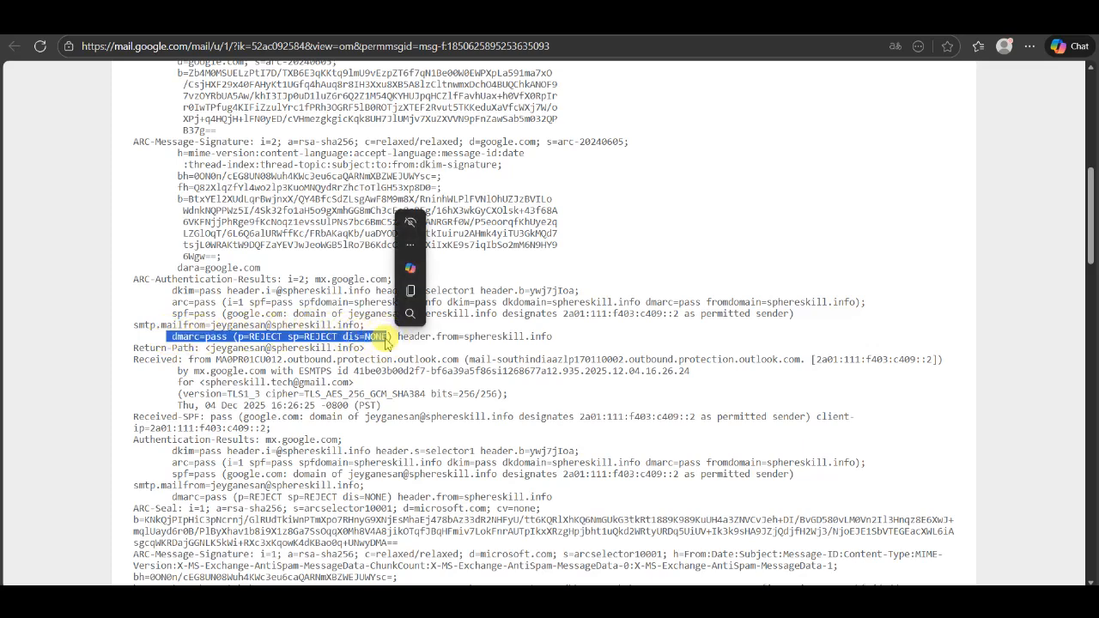
pyautogui.scroll(-1, 387, 337)
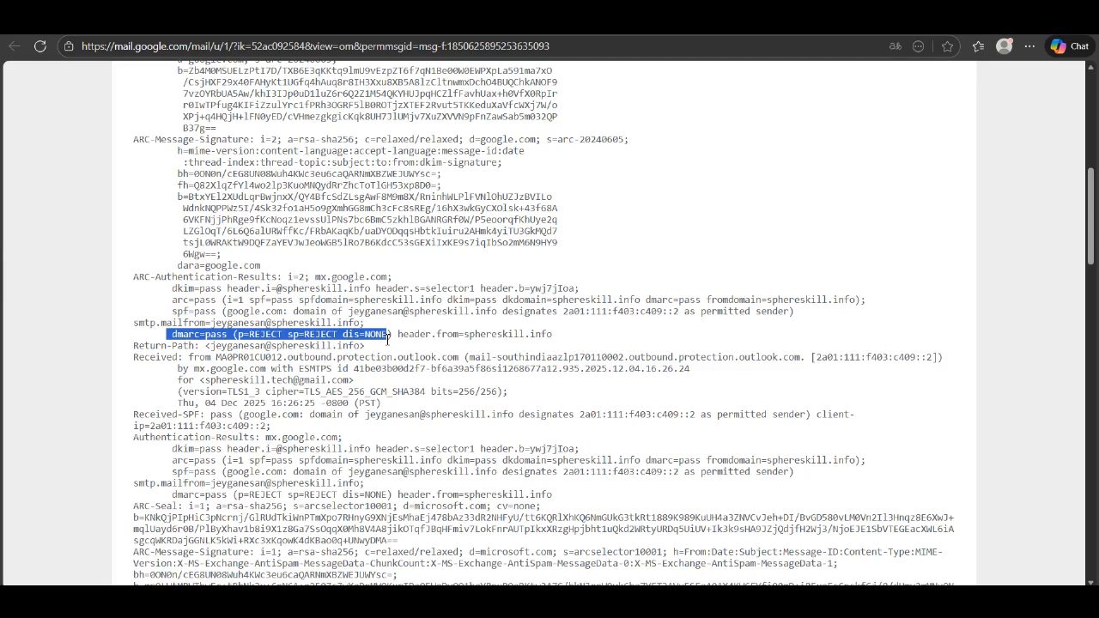
pyautogui.click(453, 429)
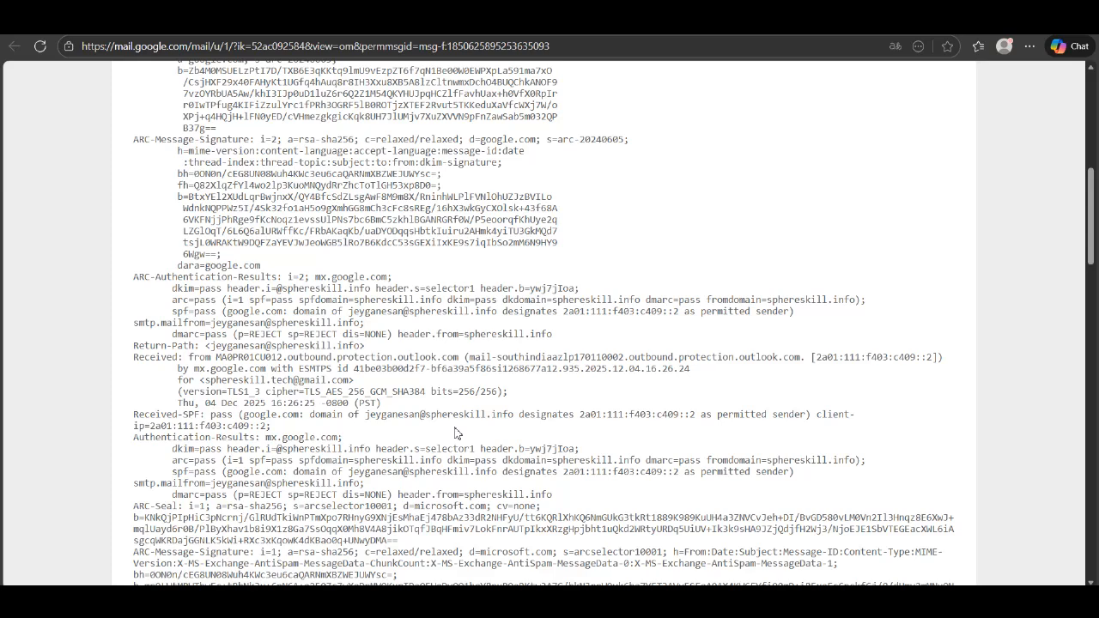
pyautogui.scroll(-4, 455, 433)
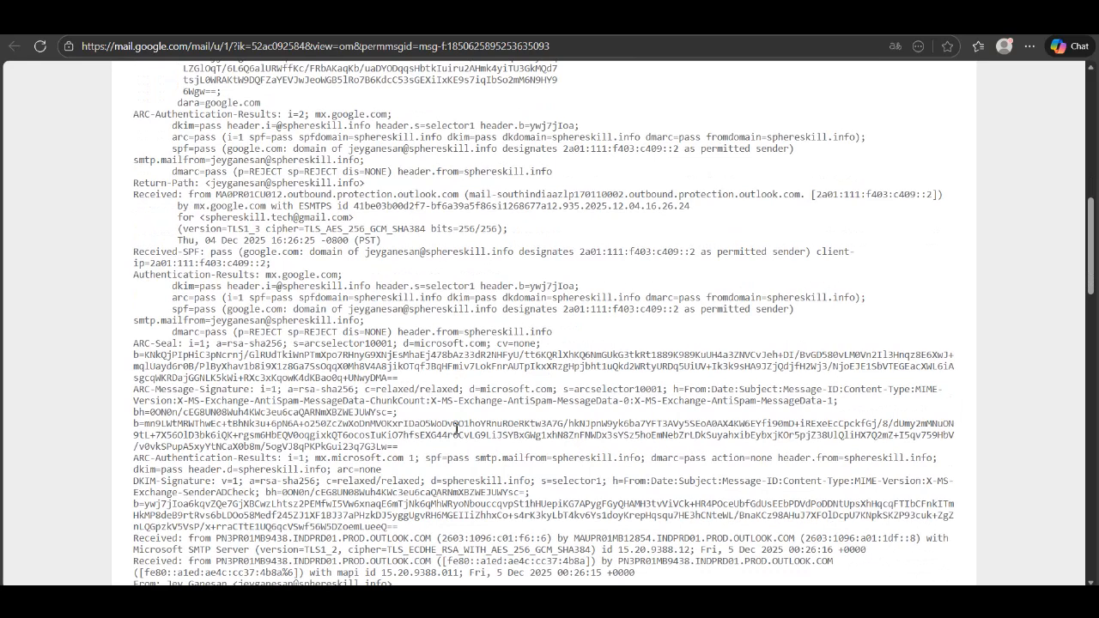
pyautogui.scroll(-1, 455, 426)
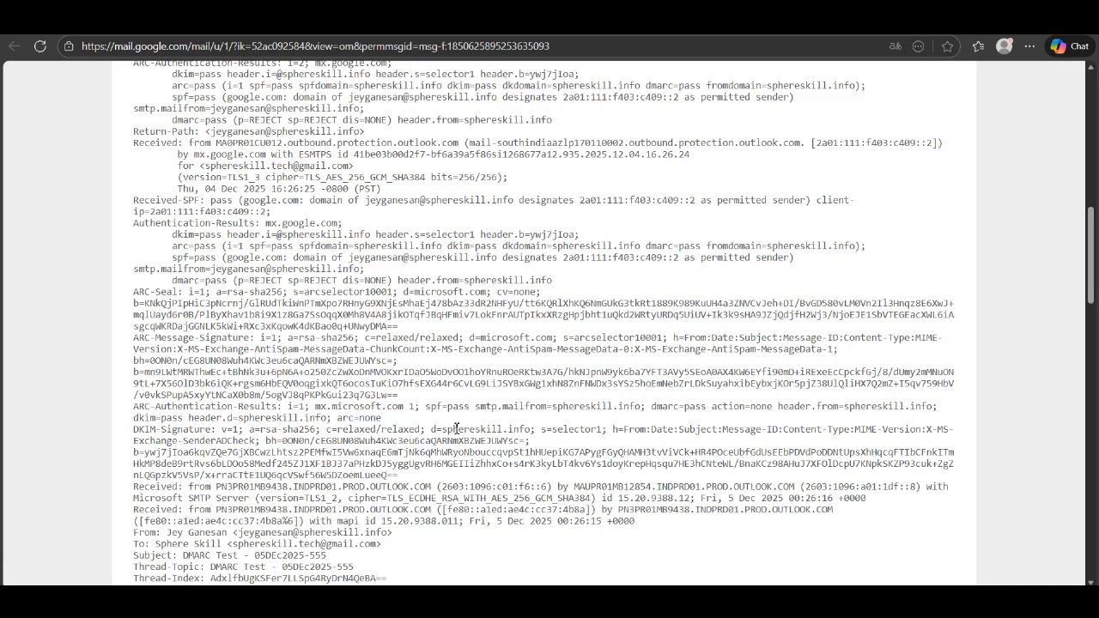
pyautogui.click(725, 19)
pyautogui.click(50, 183)
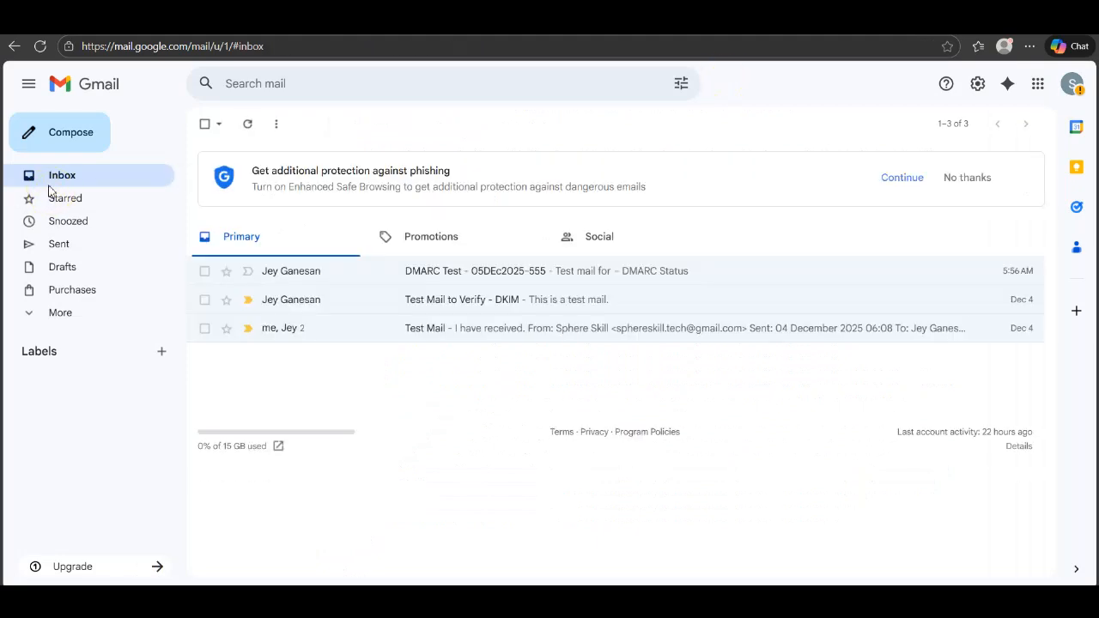